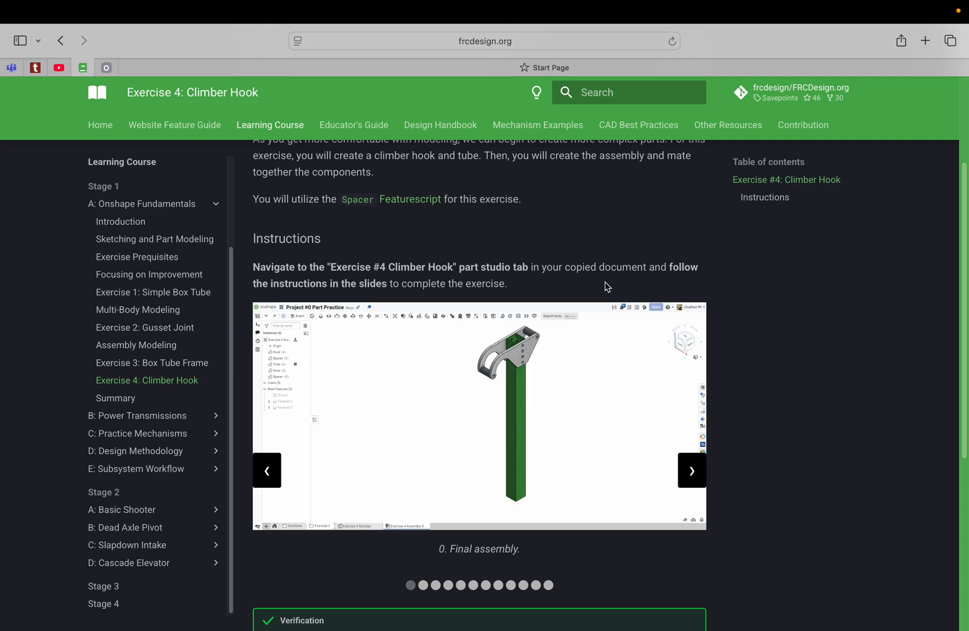
Look over the Exercise #4 Climber Hook instructions page and switch to the practice exercises document in Onshape
scroll(608, 287, down, 3)
scroll(600, 288, up, 6)
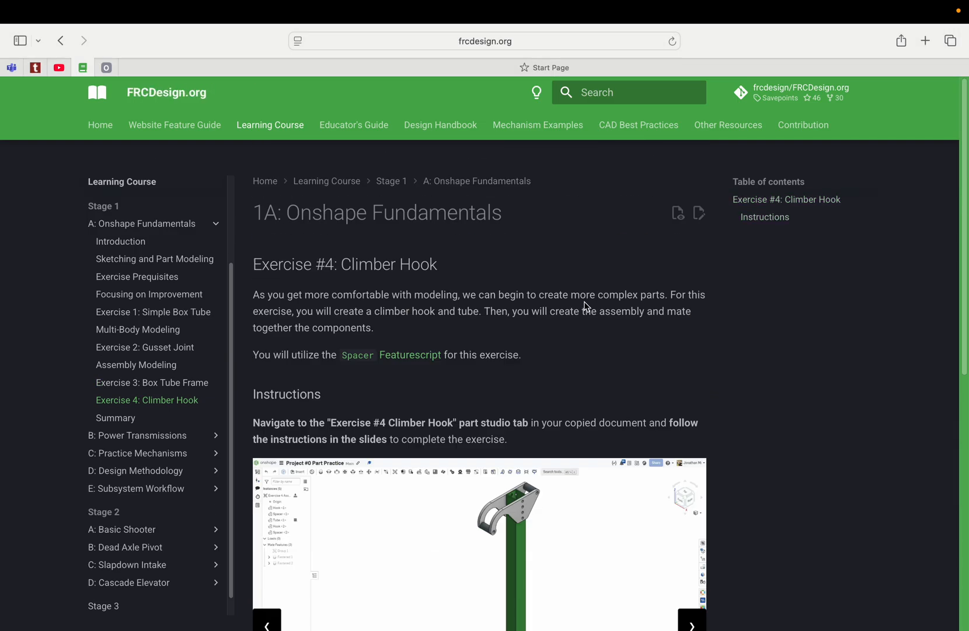
key(ctrl+Up)
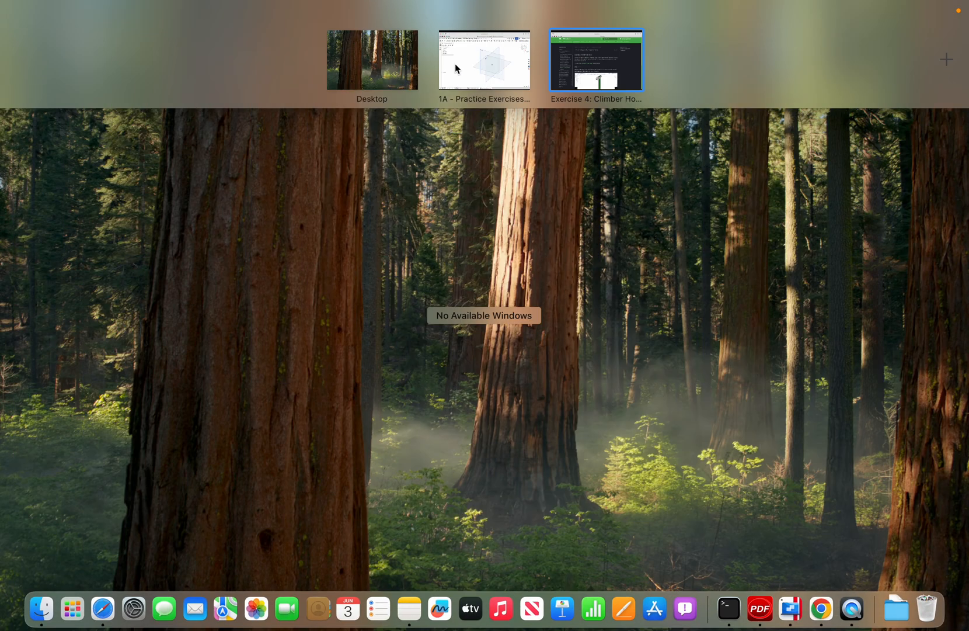
click(458, 57)
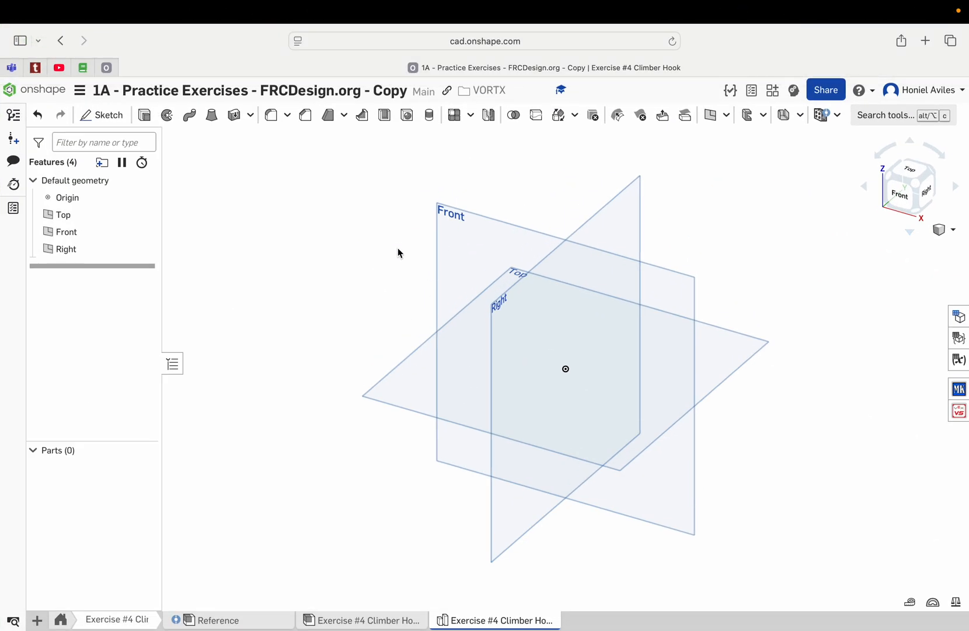
Start a new sketch on the Right plane
click(103, 115)
click(928, 194)
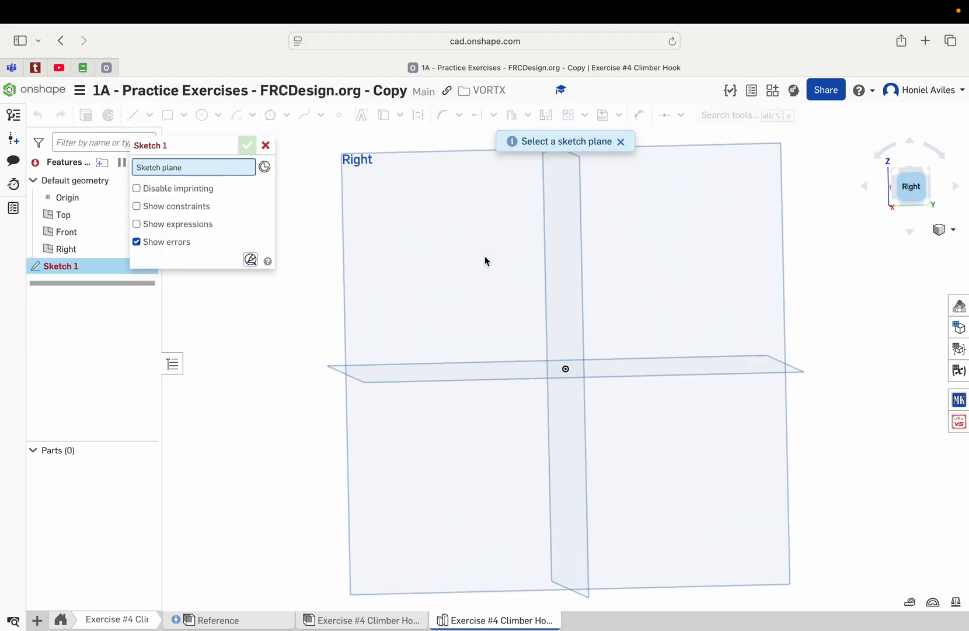
click(383, 201)
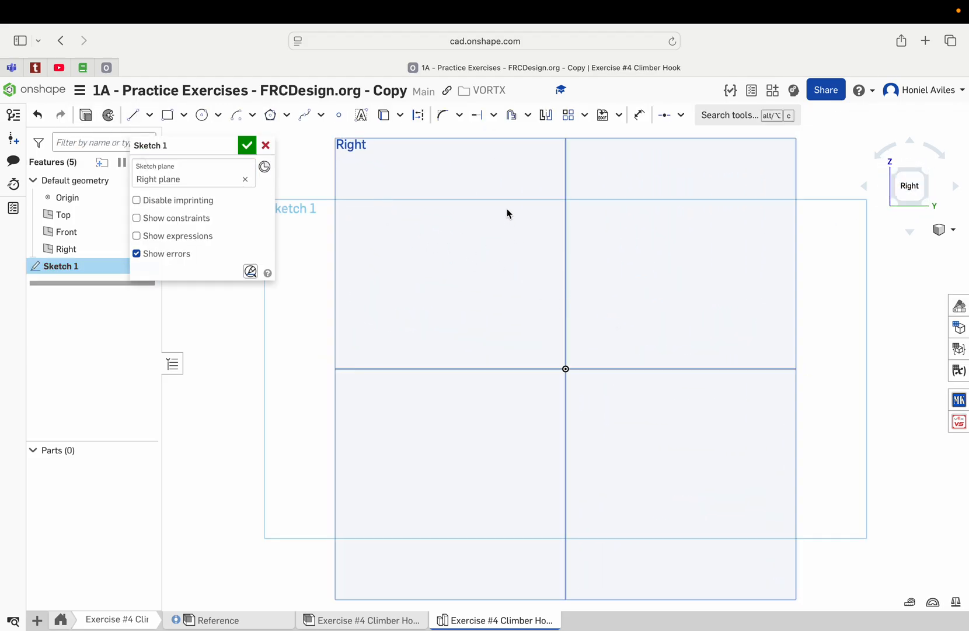
Sketch a corner rectangle about 1.41 in wide and 1.44 in tall, with its top edge running through the origin
click(167, 118)
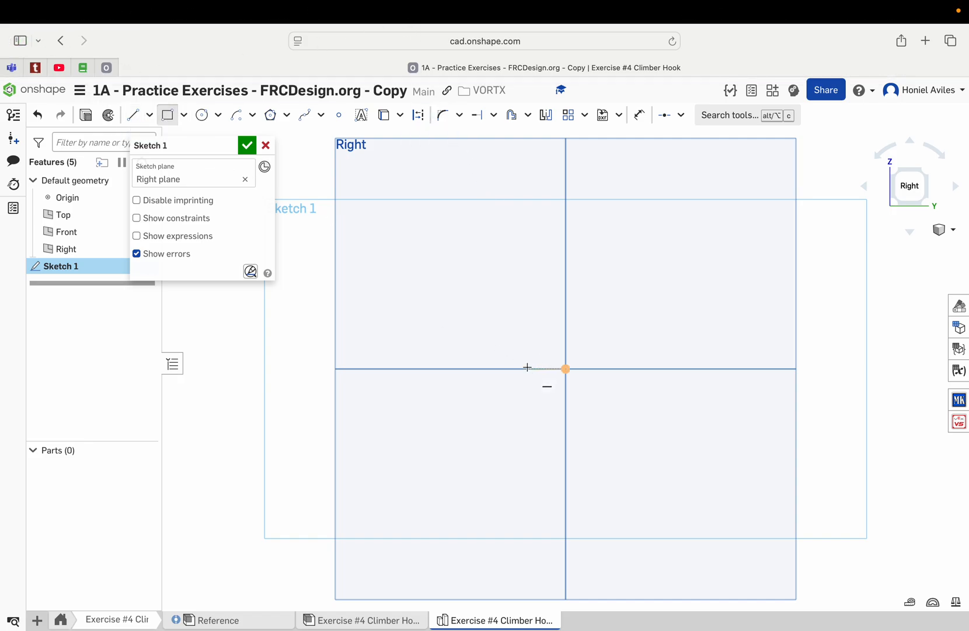
click(524, 368)
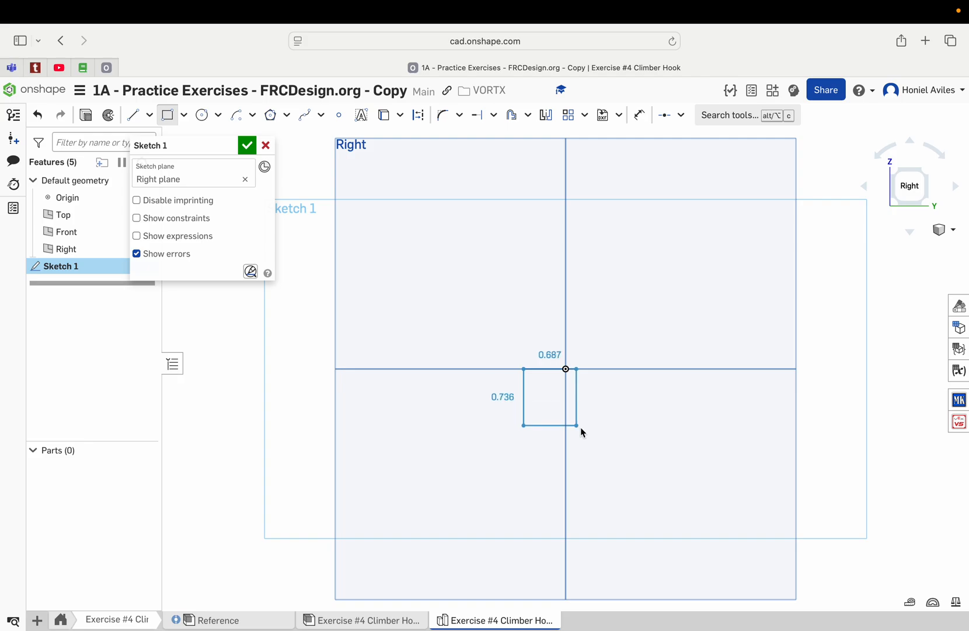
click(631, 479)
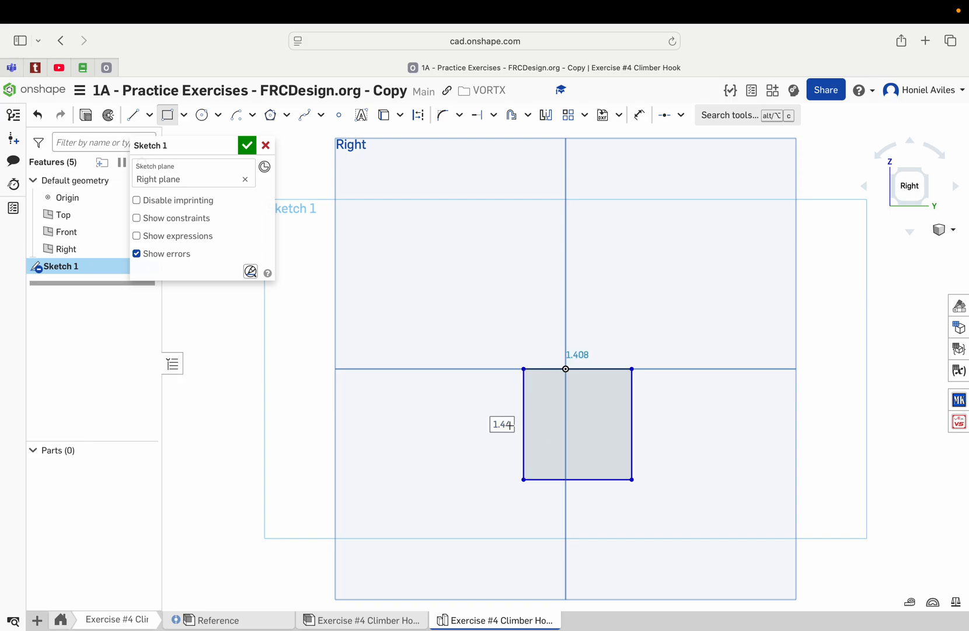
Set the rectangle's height to 14 in and its width to 1 in
double_click(511, 424)
text(1.)
text(4)
key(Return)
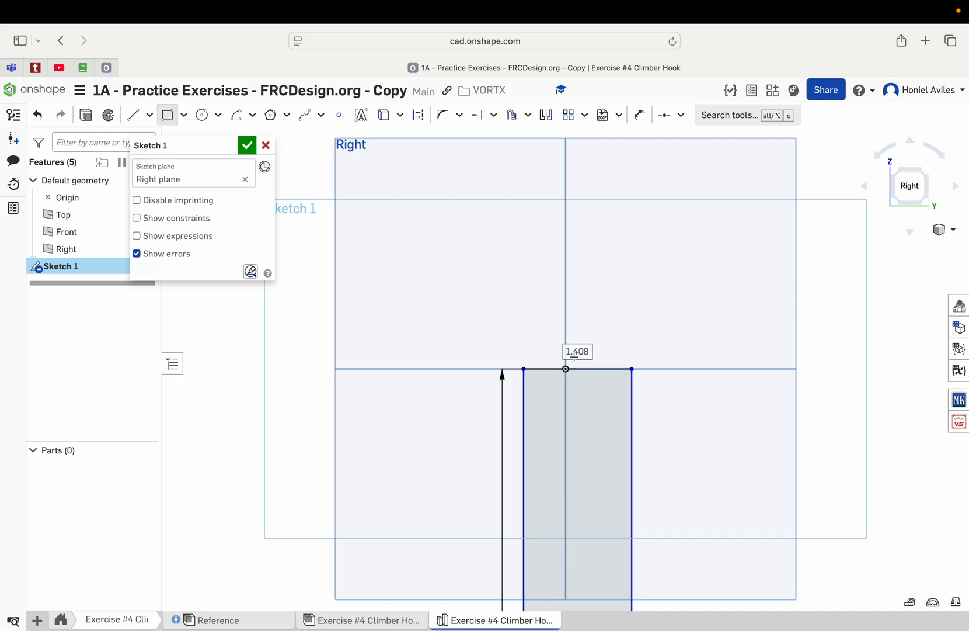
double_click(574, 355)
text(1)
key(Return)
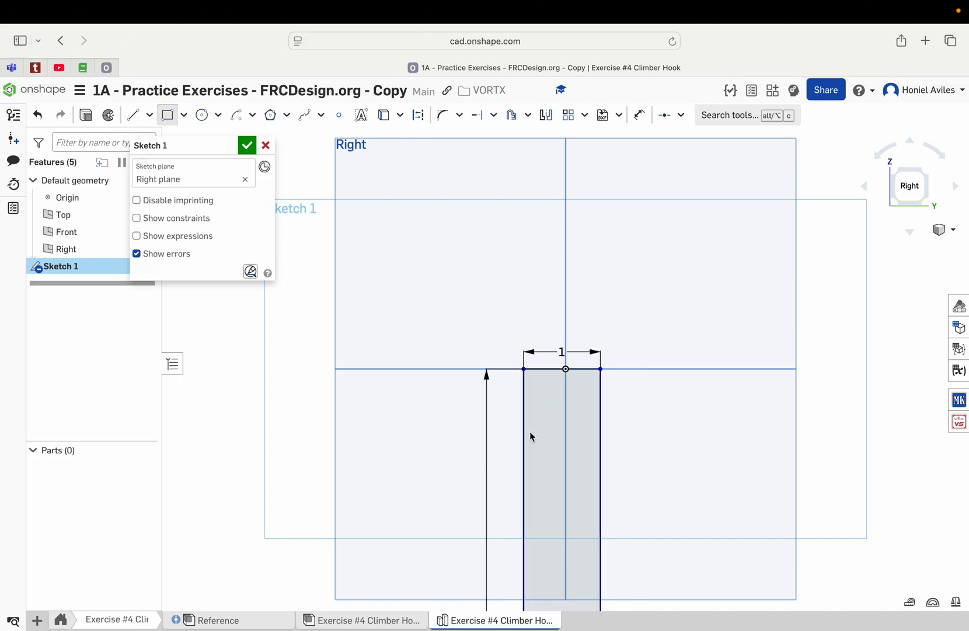
key(Escape)
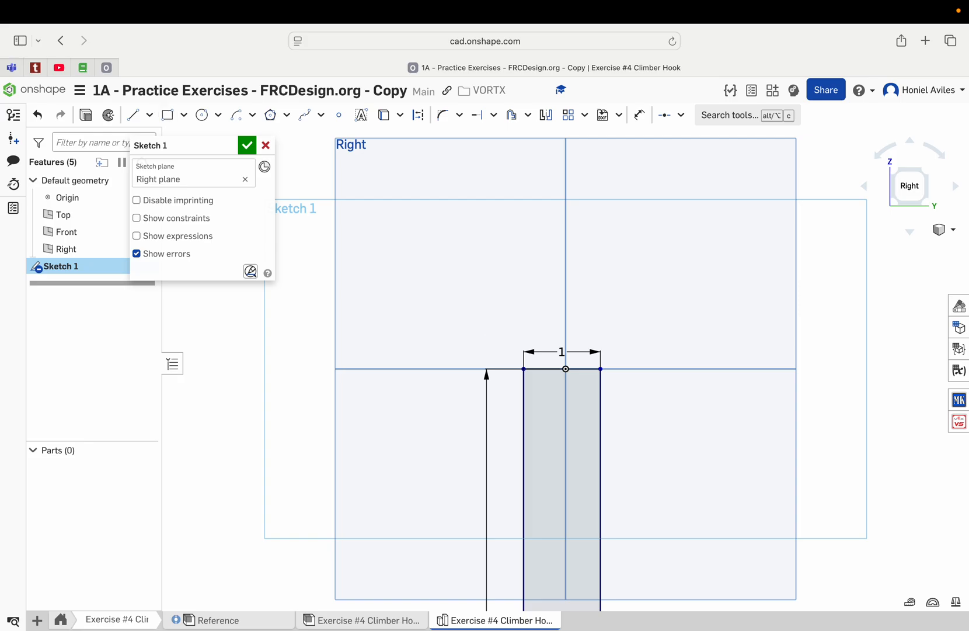
Centre the rectangle's top edge on the origin with a Midpoint constraint and finish the sketch
mouse_move(525, 399)
mouse_down()
mouse_move(543, 402)
mouse_move(513, 407)
mouse_up()
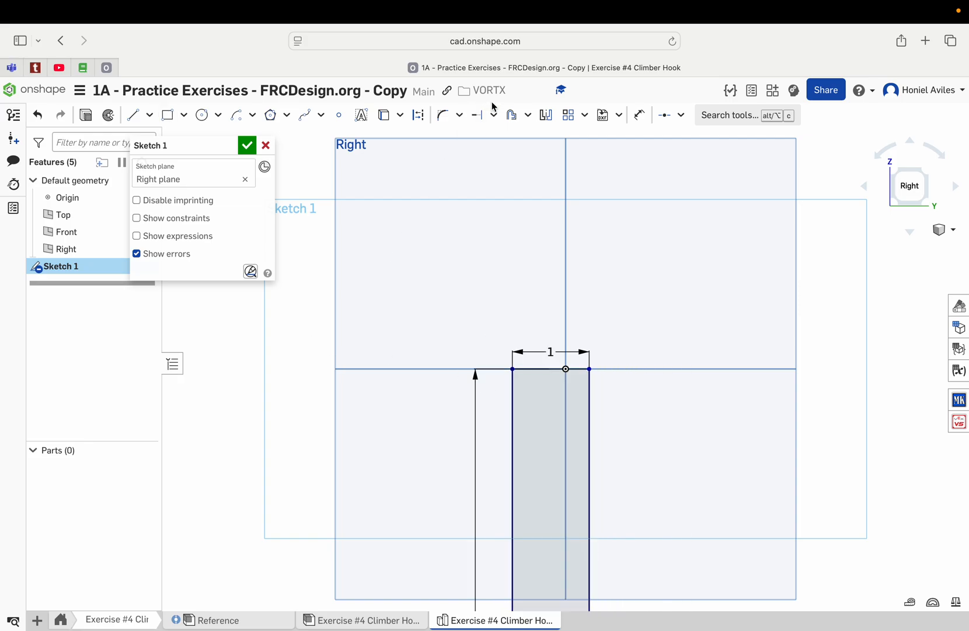
click(681, 115)
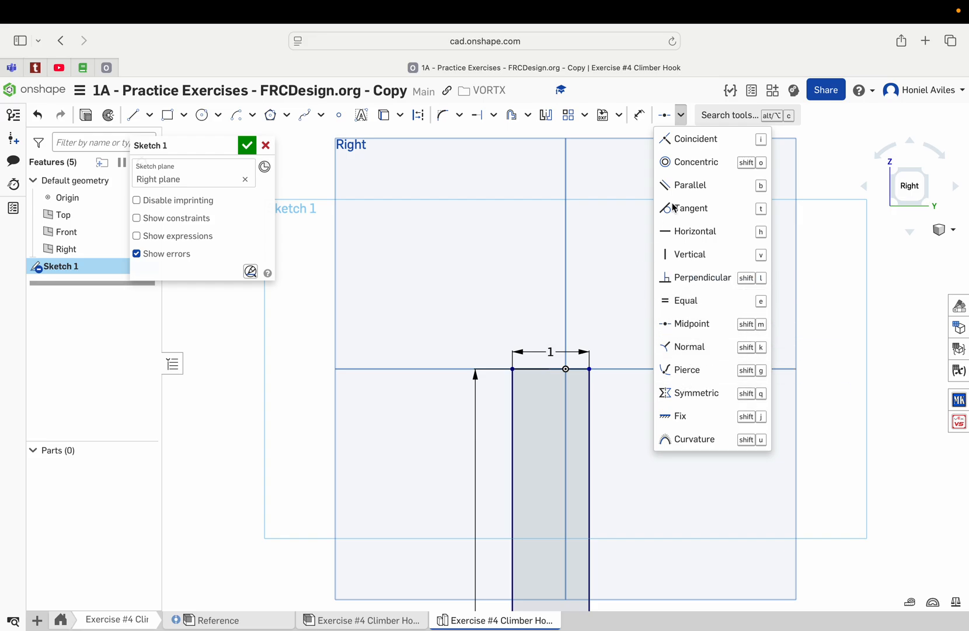
click(670, 115)
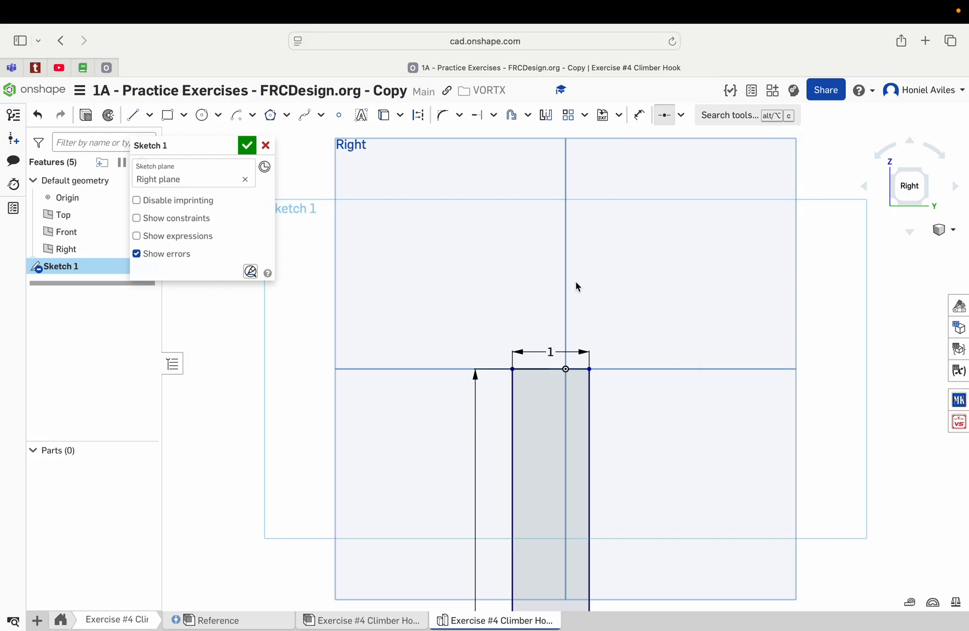
click(543, 370)
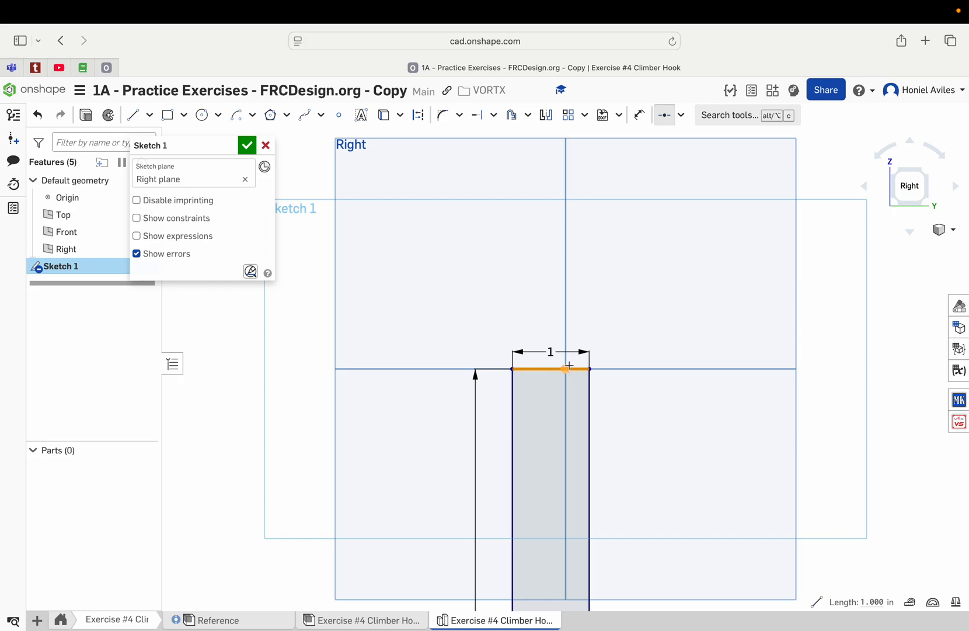
click(568, 370)
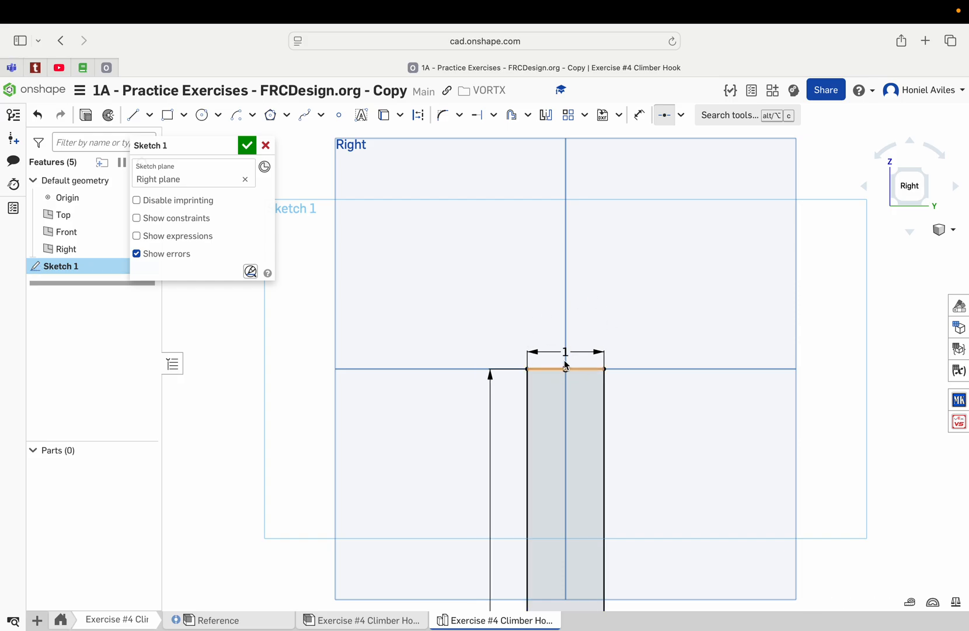
scroll(519, 330, down, 5)
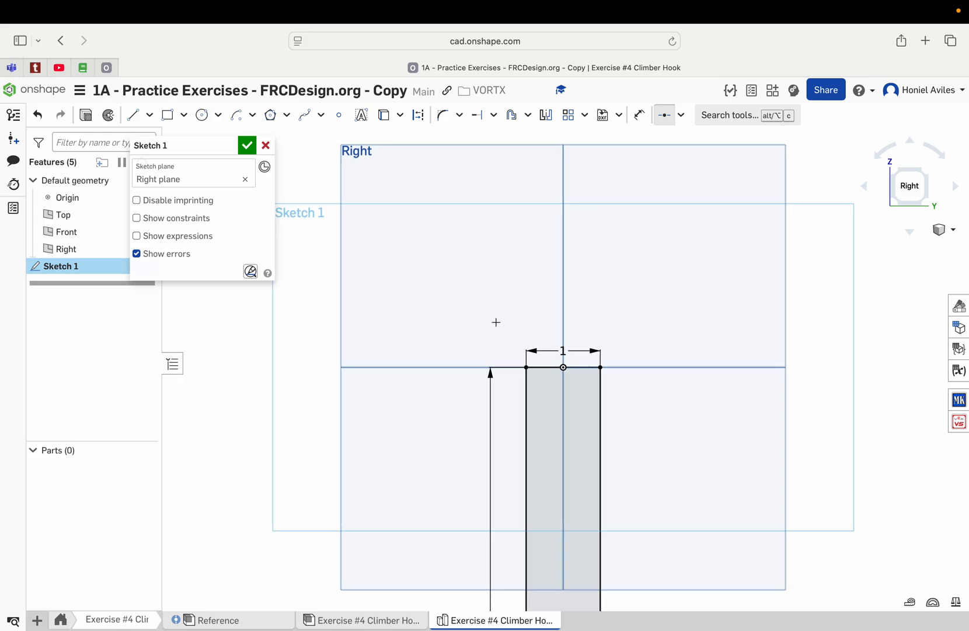
scroll(490, 299, down, 3)
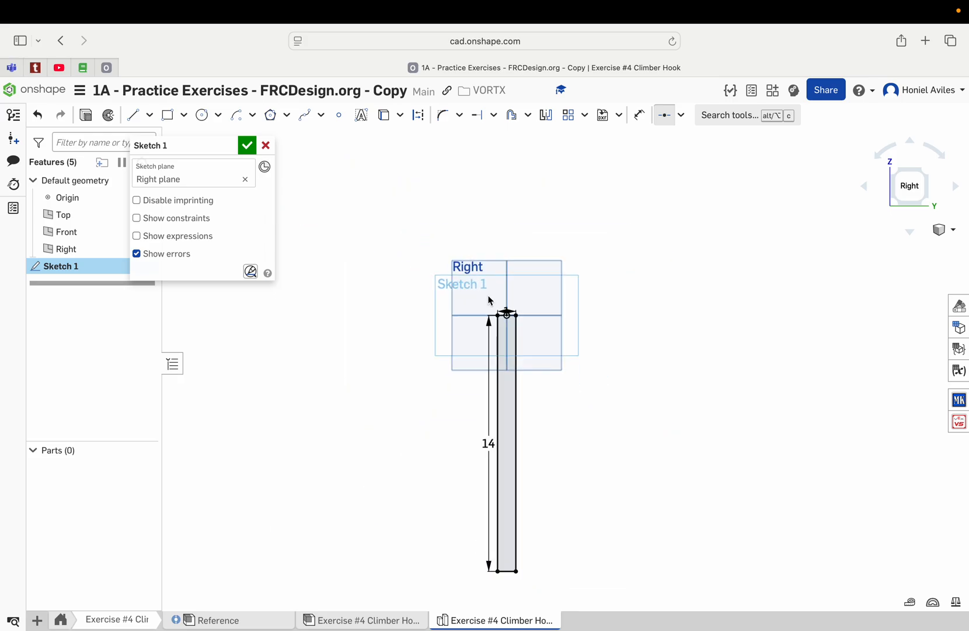
scroll(510, 306, up, 5)
scroll(507, 312, up, 2)
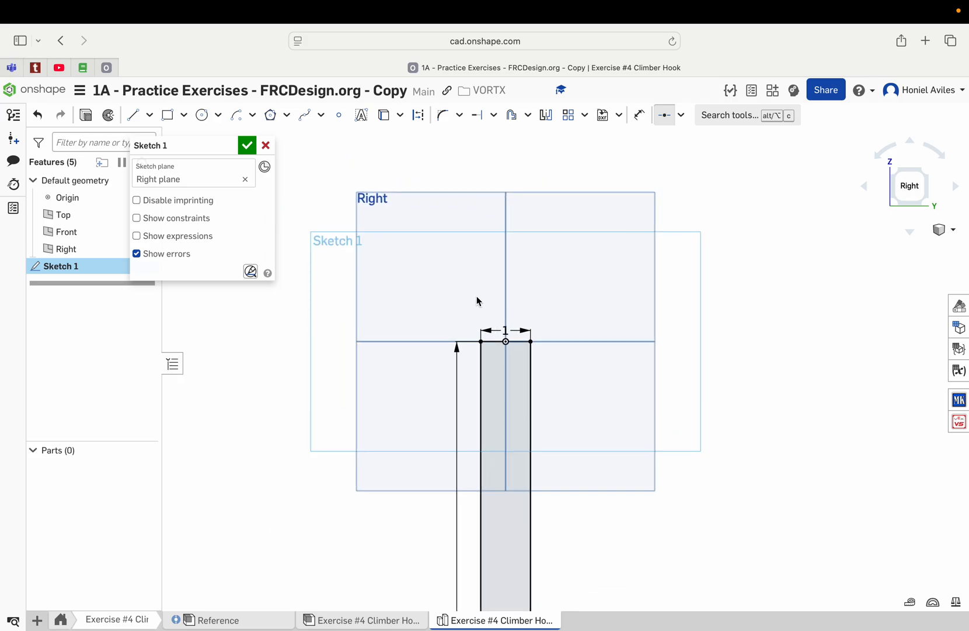
click(245, 149)
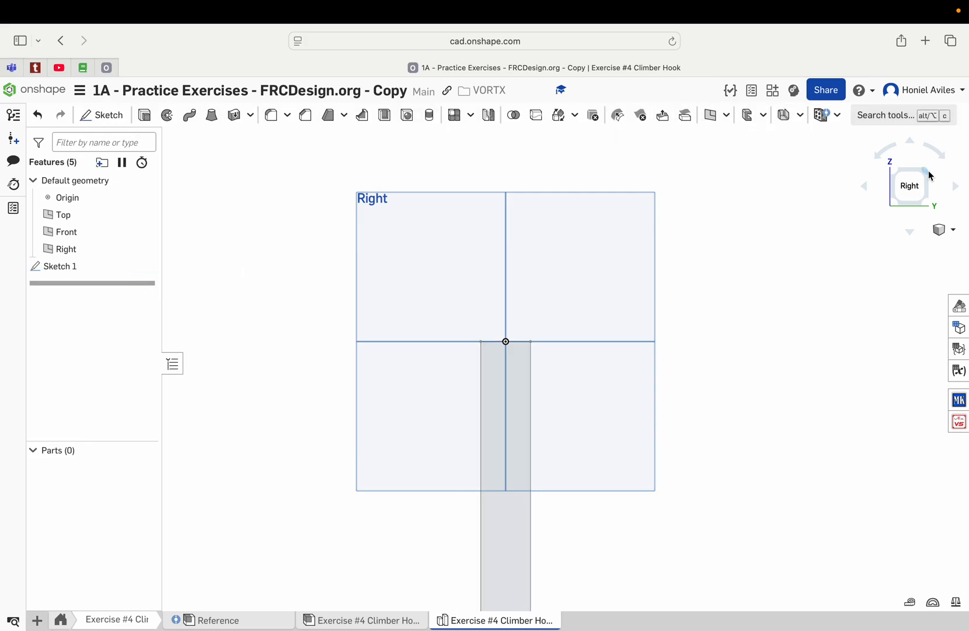
Extrude the rectangle sketch as a new solid, symmetric about the sketch plane, with a 1 in depth
click(931, 175)
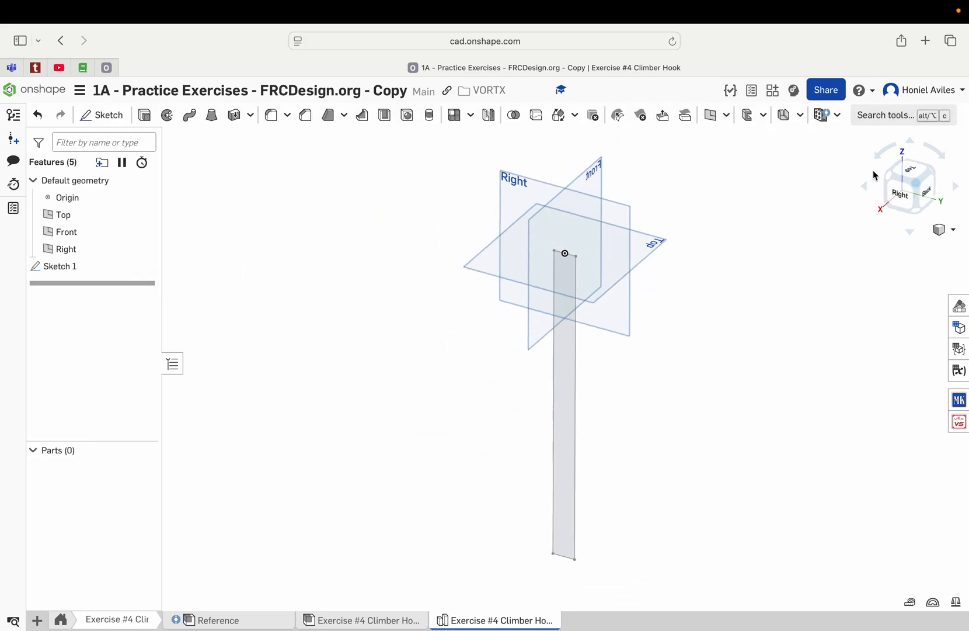
click(144, 116)
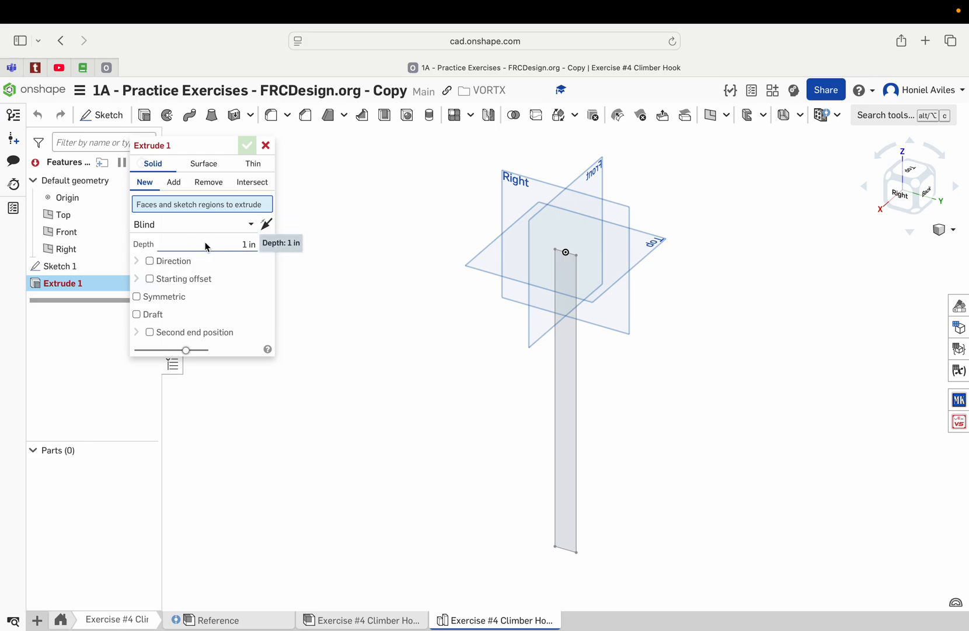
click(54, 266)
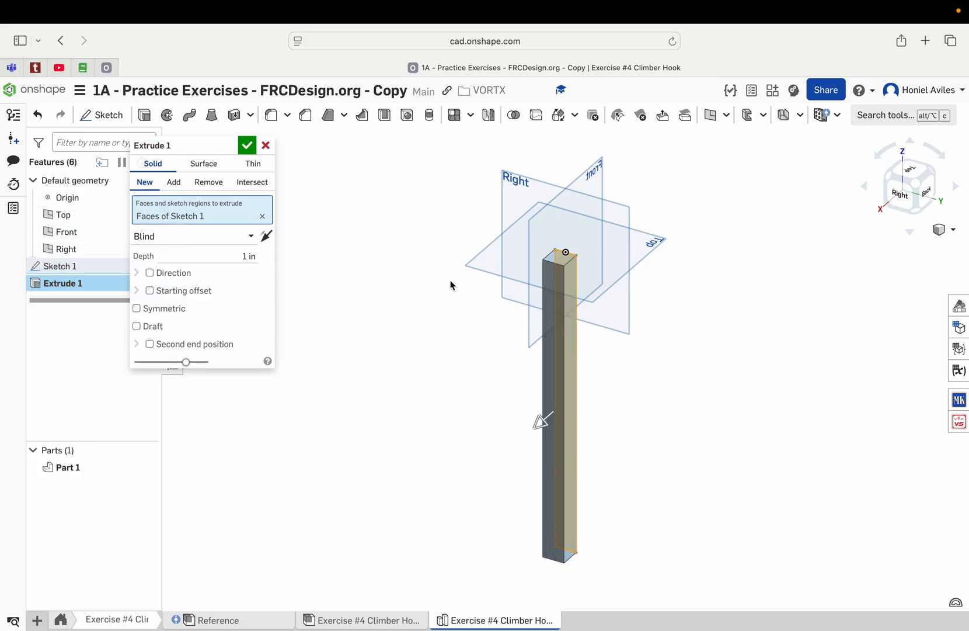
click(174, 309)
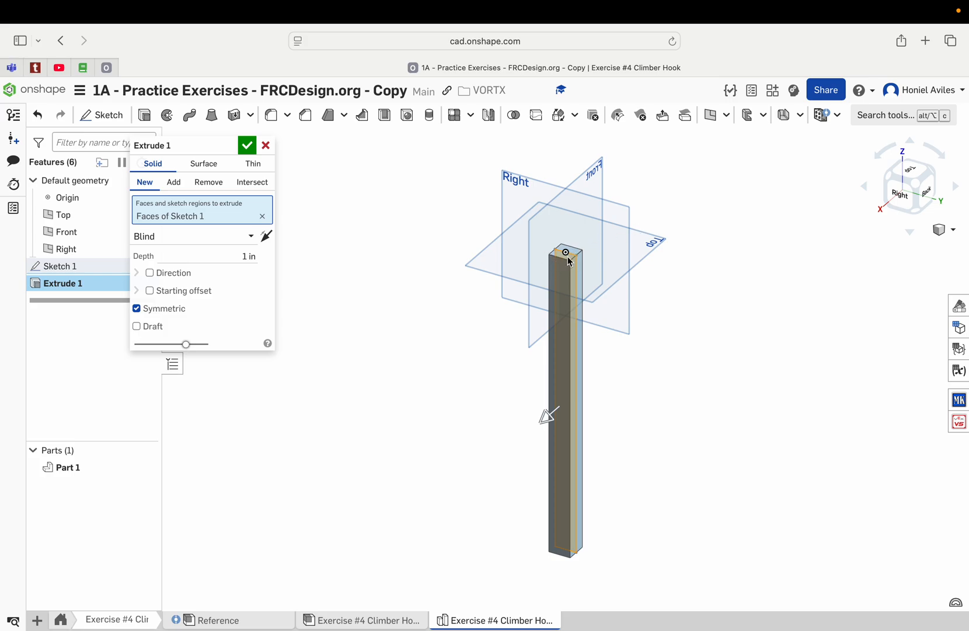
click(245, 149)
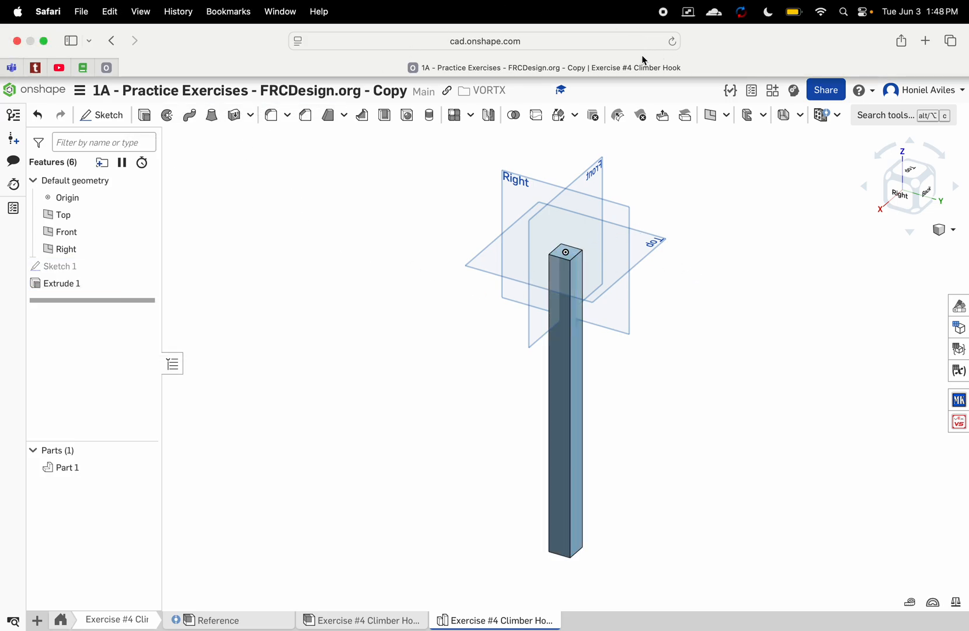
Convert the extruded bar into a hollow tube with Tube Converter, using a 0.063 in wall thickness and no hole pattern
click(839, 115)
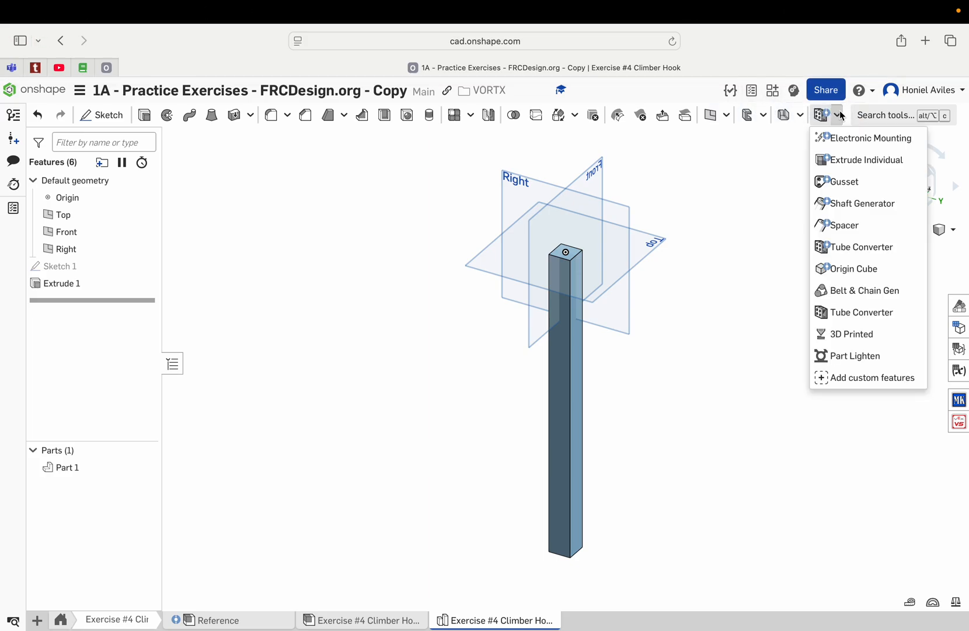
click(844, 246)
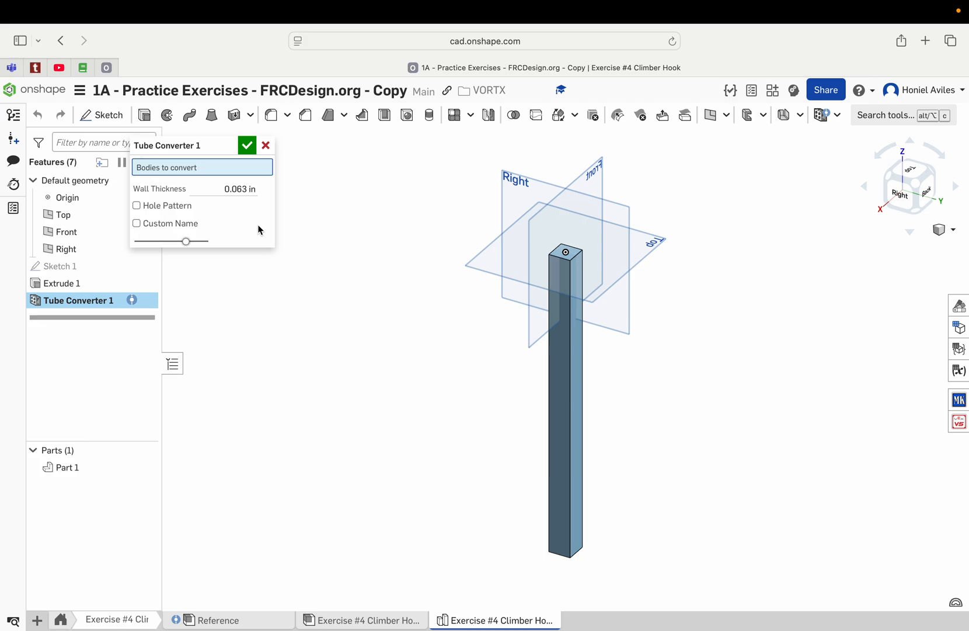
click(240, 191)
click(263, 195)
click(573, 250)
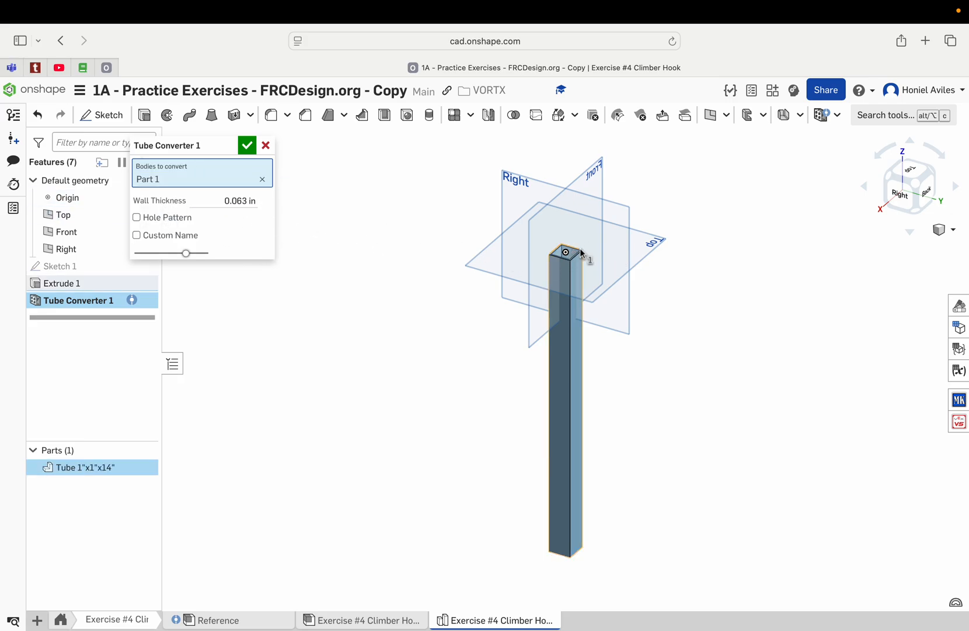
right_drag(580, 247, 530, 199)
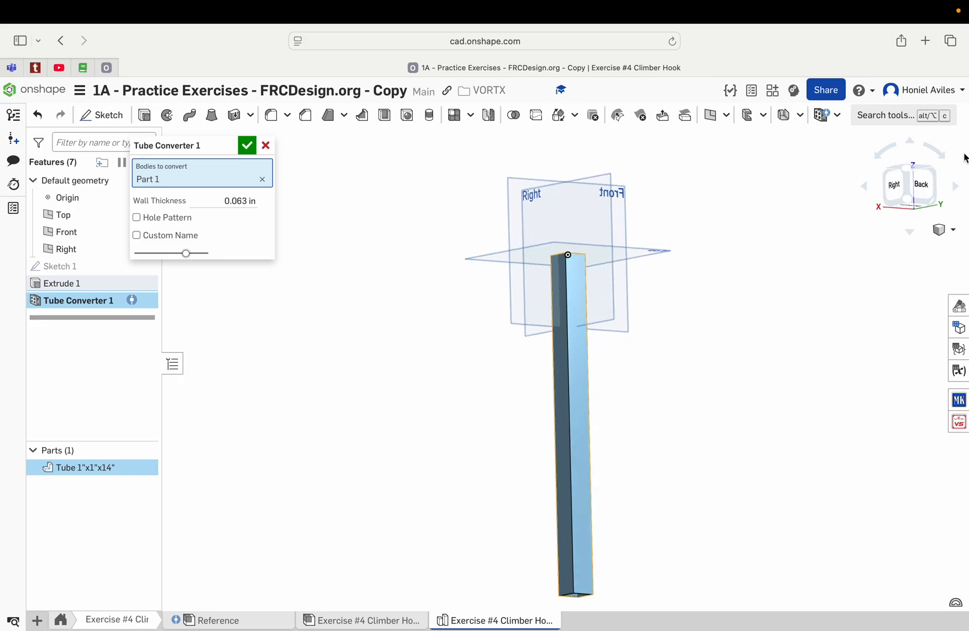
click(914, 172)
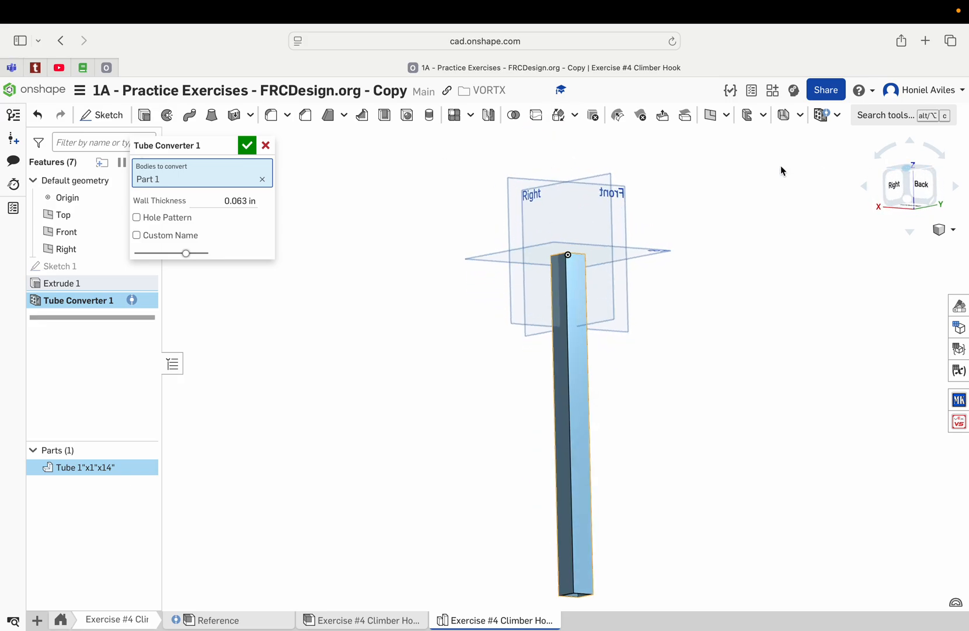
click(247, 147)
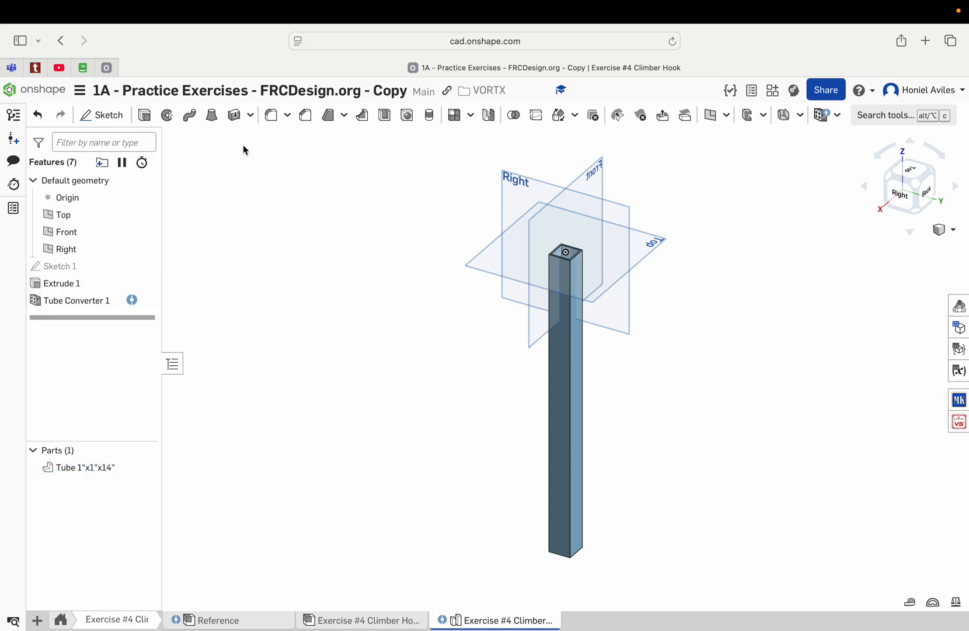
Start a new sketch on the tube's back face
click(119, 125)
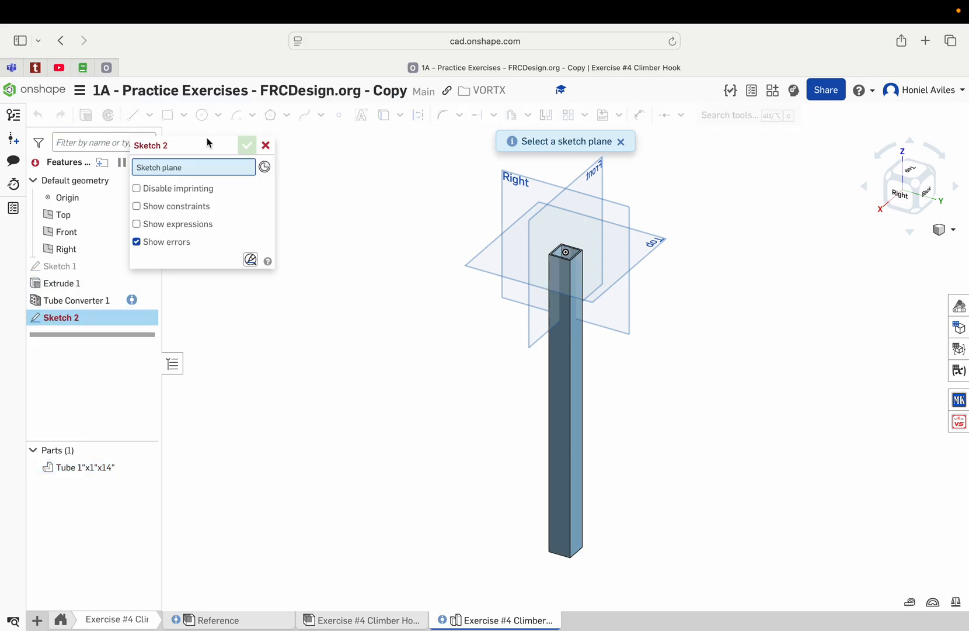
click(925, 191)
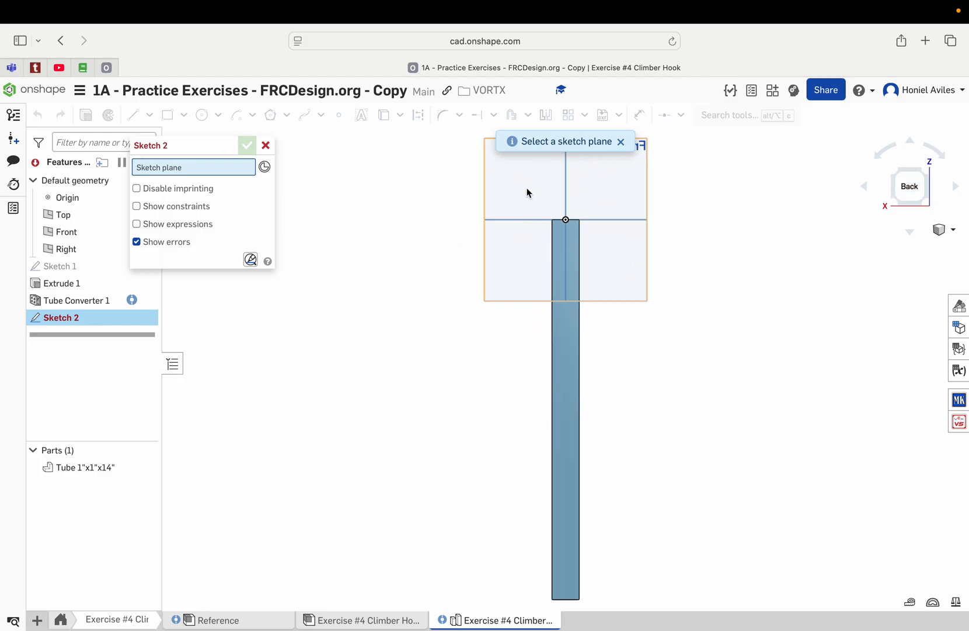
click(568, 330)
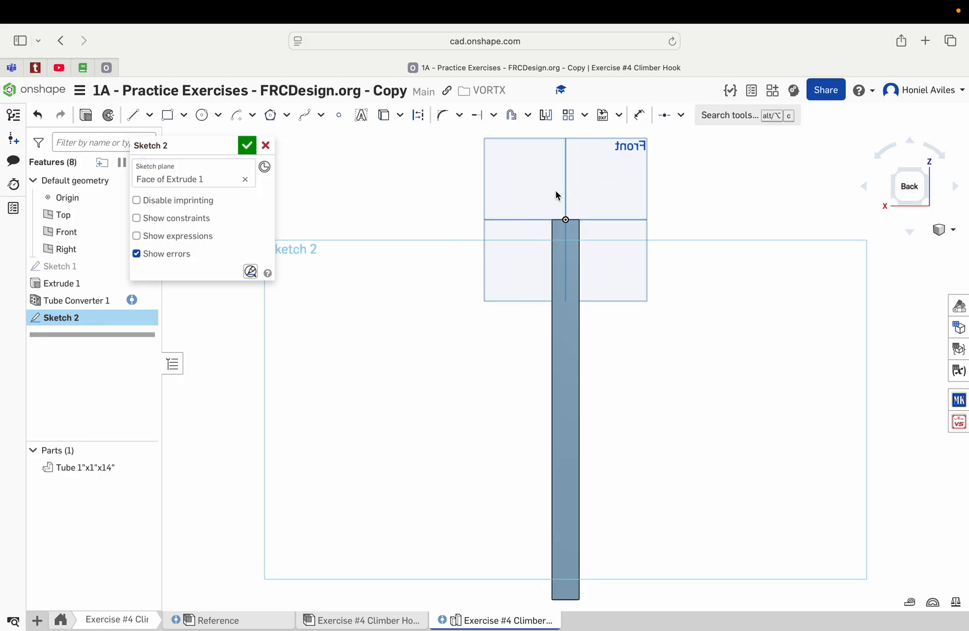
scroll(566, 207, up, 5)
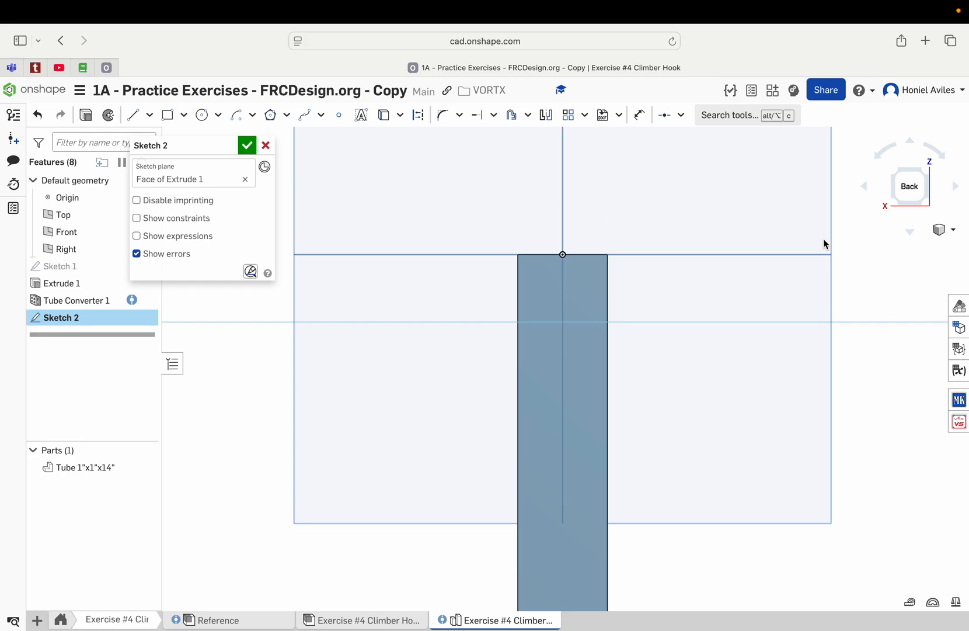
Sketch a 1.25 in diameter circle to the left of the tube, near its top end
click(201, 121)
drag(464, 234, 476, 291)
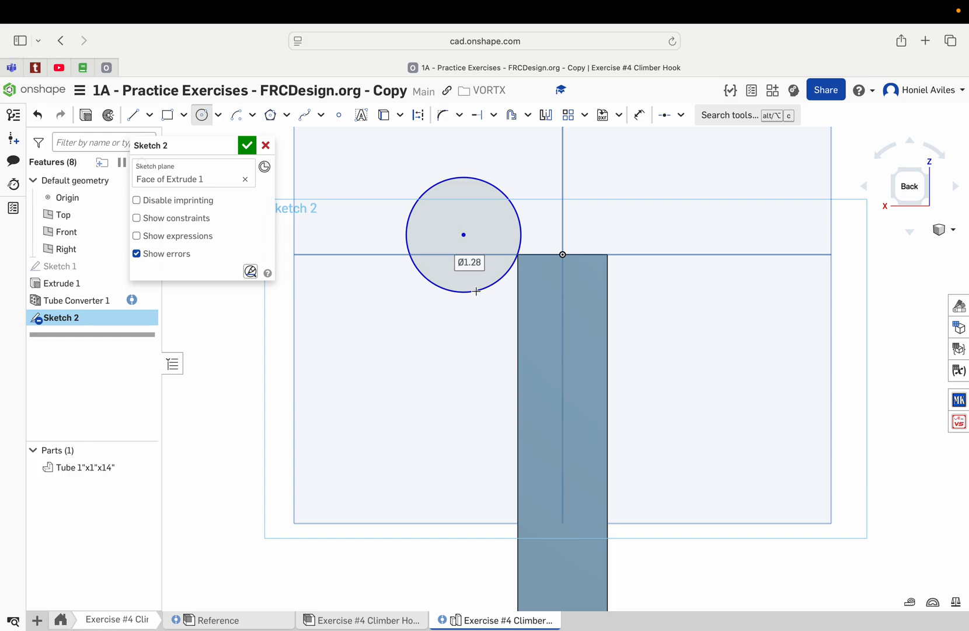
text(1)
key(Return)
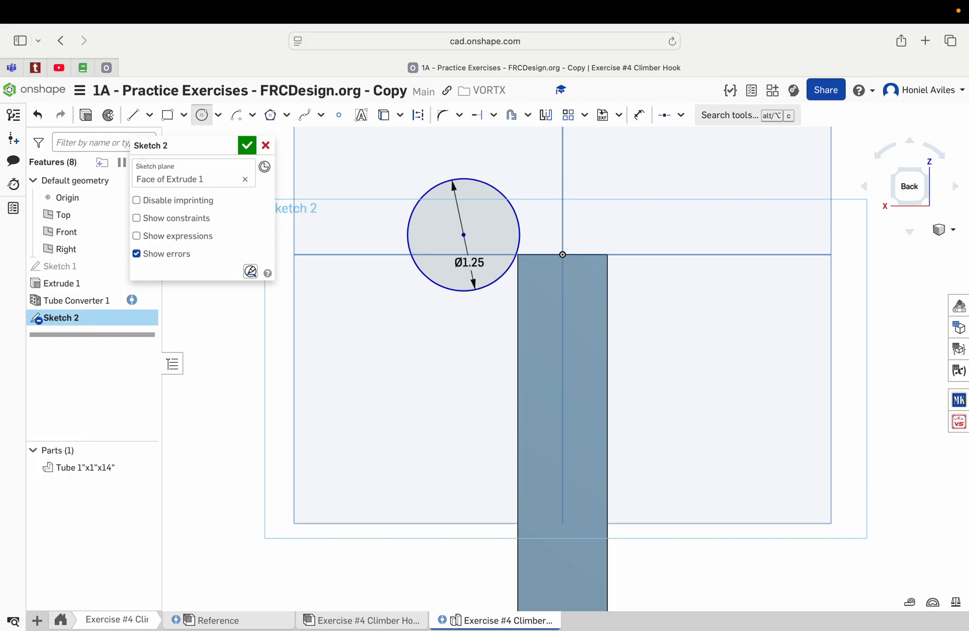
Sketch two 0.257 in diameter circles, one beyond the large circle to the left and one to the right of the tube
click(361, 304)
click(379, 325)
text(.257)
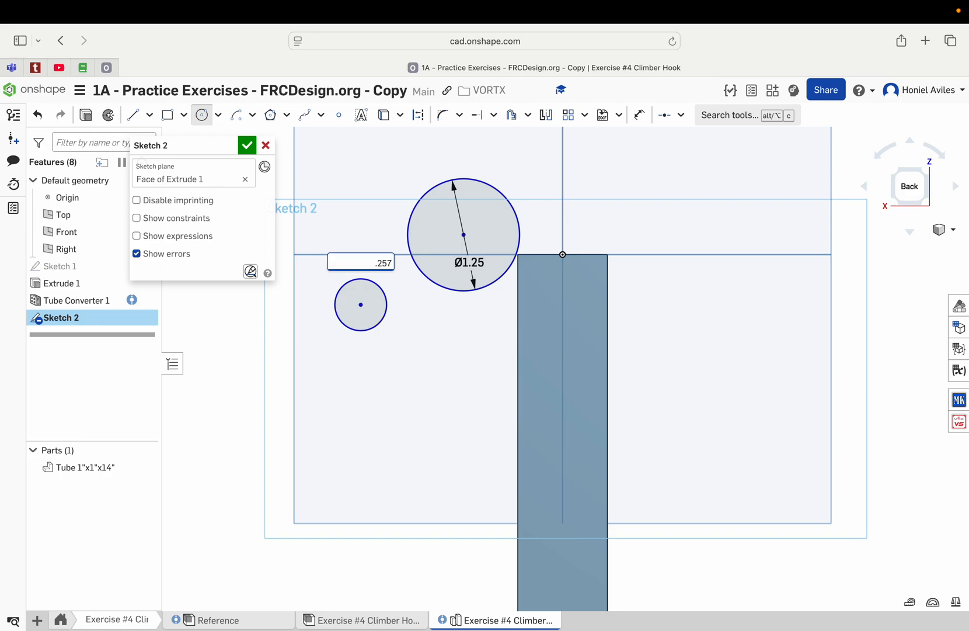
key(Return)
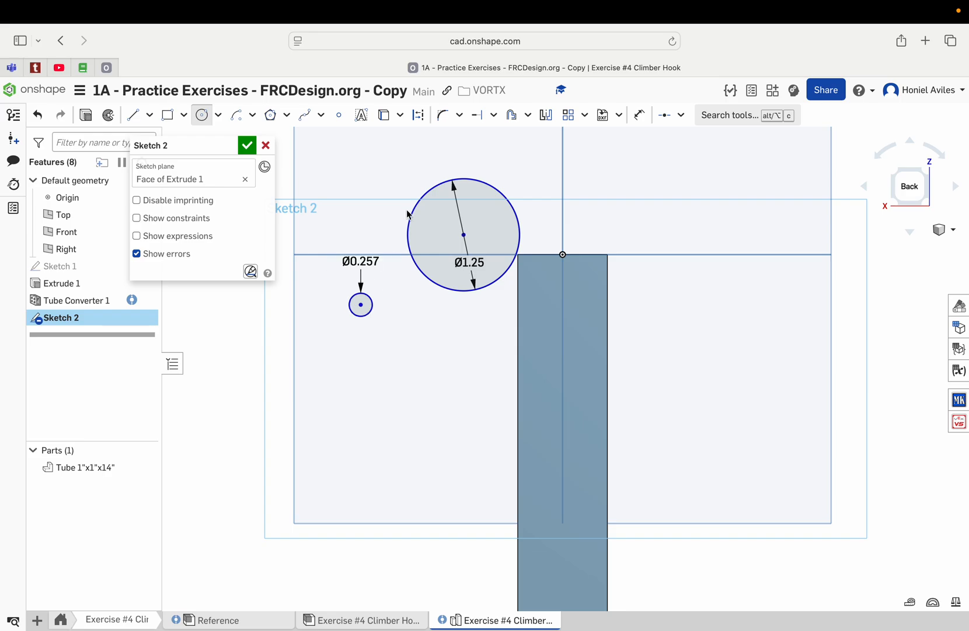
click(653, 244)
click(659, 253)
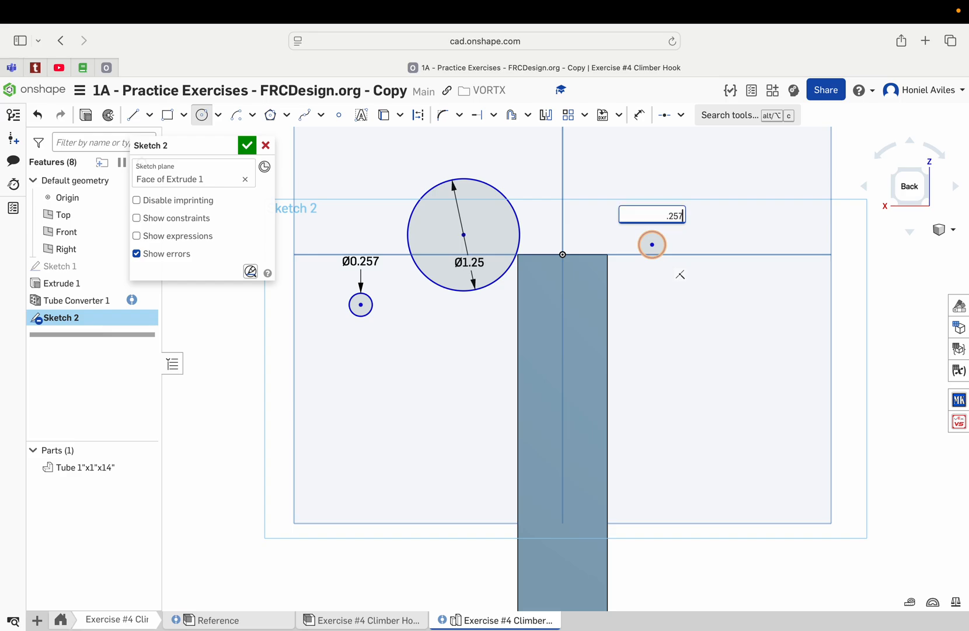
key(Return)
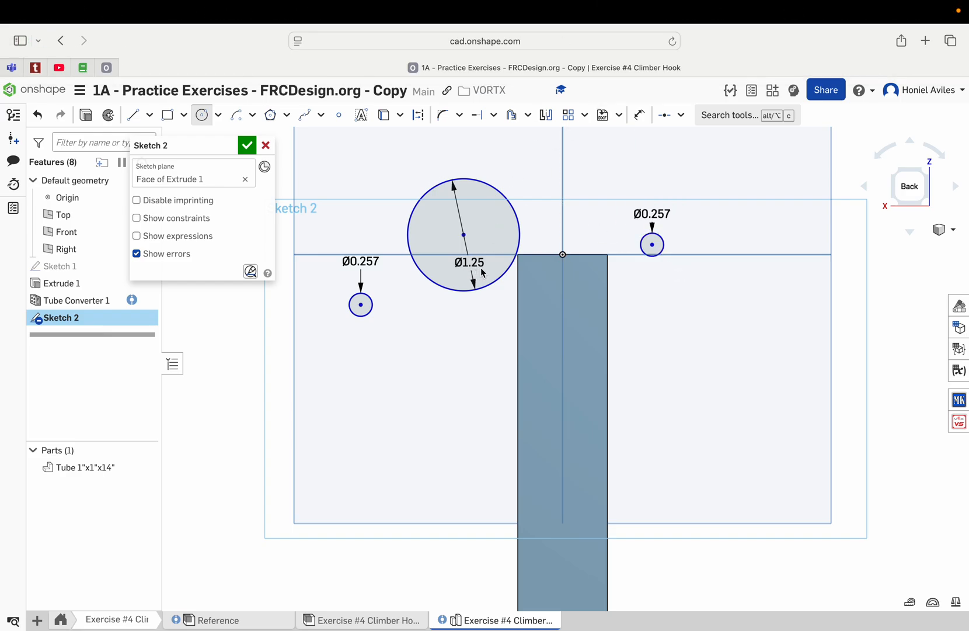
Move the large circle's diameter label below the circle and dimension its center 1.5 in from the tube's left edge
key(Escape)
drag(484, 270, 456, 360)
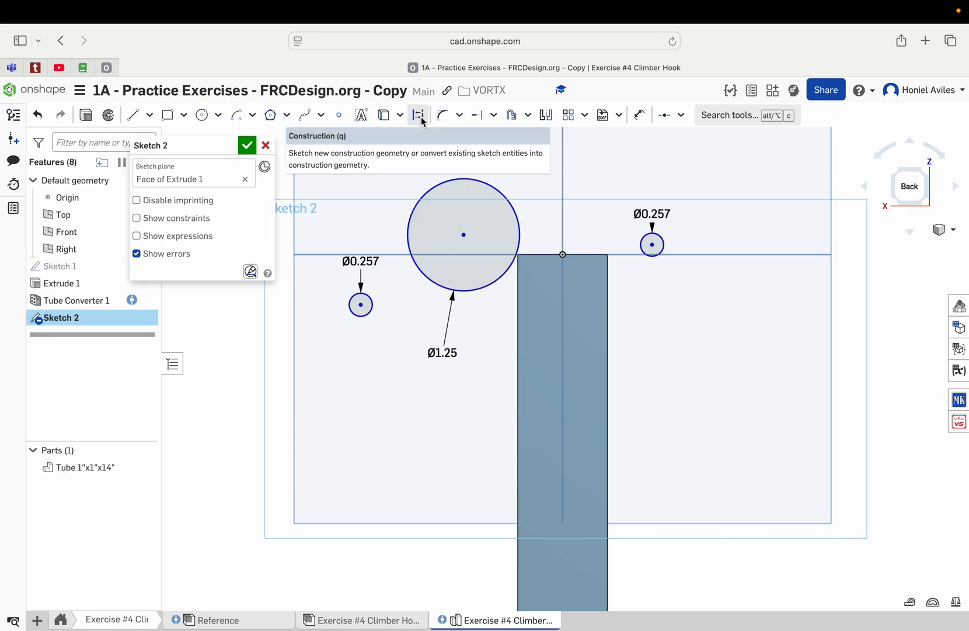
click(639, 117)
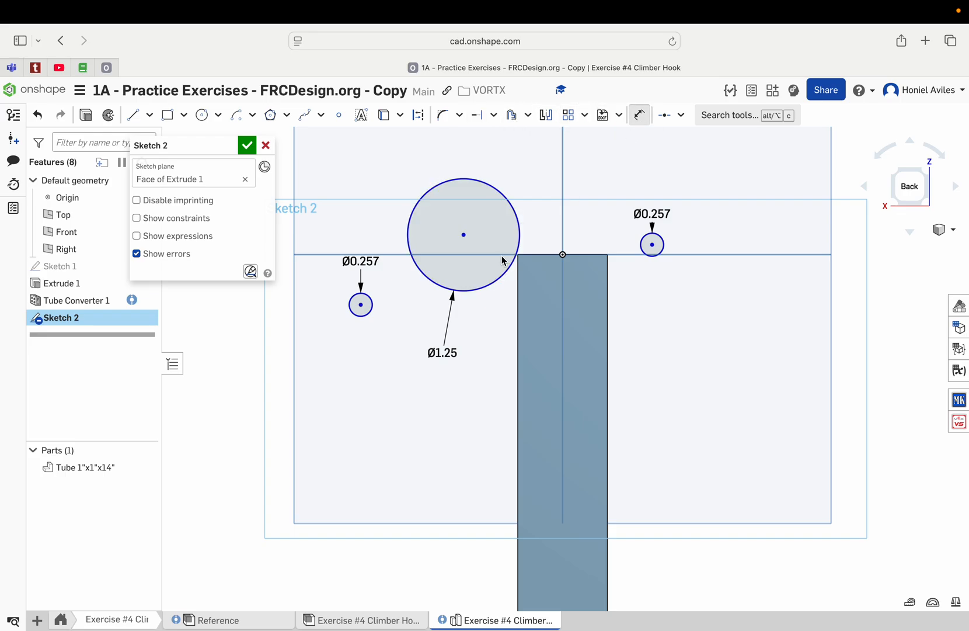
click(463, 233)
click(518, 307)
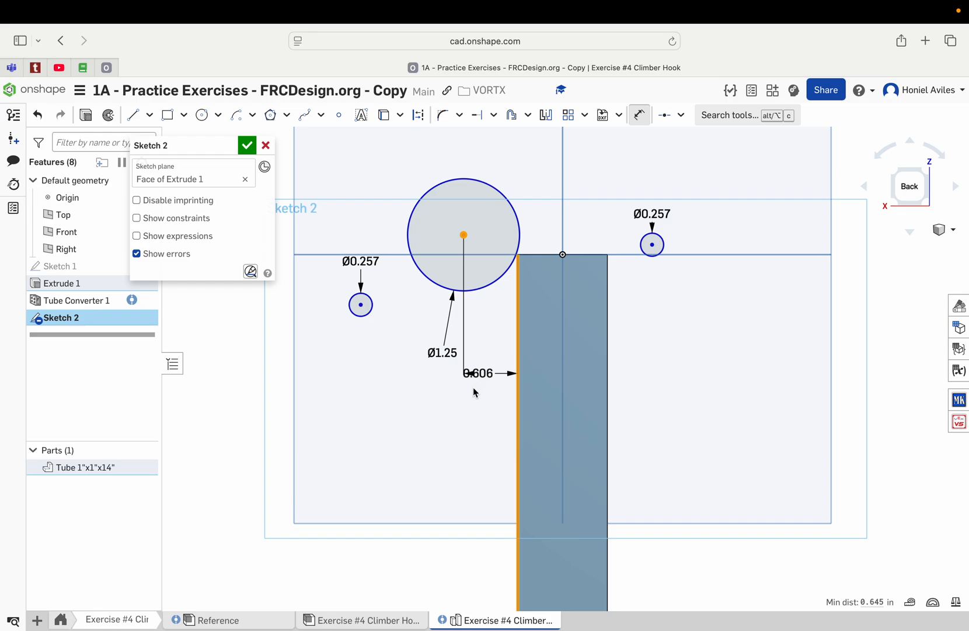
click(491, 393)
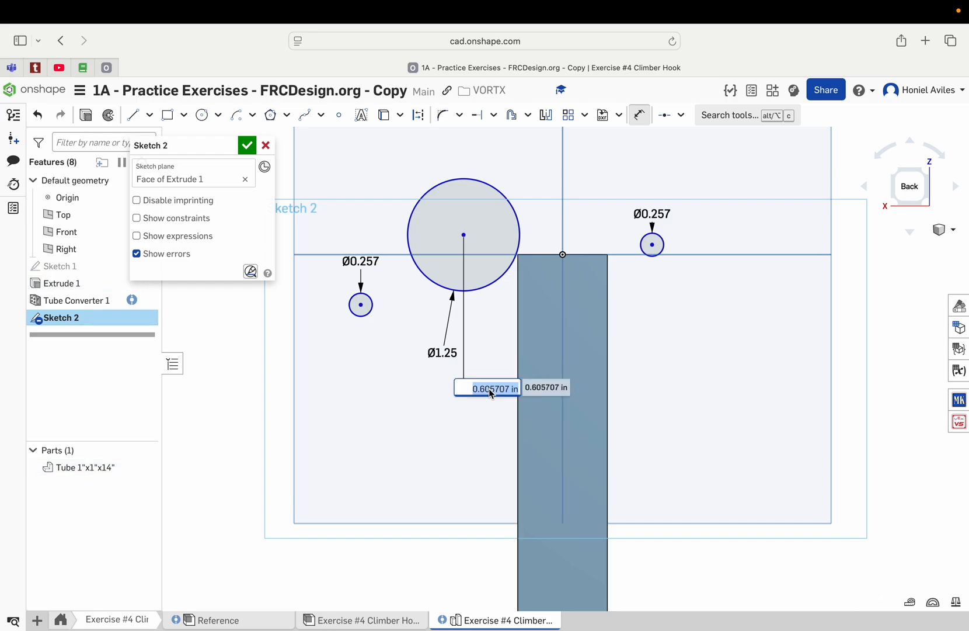
text(1.5)
key(Return)
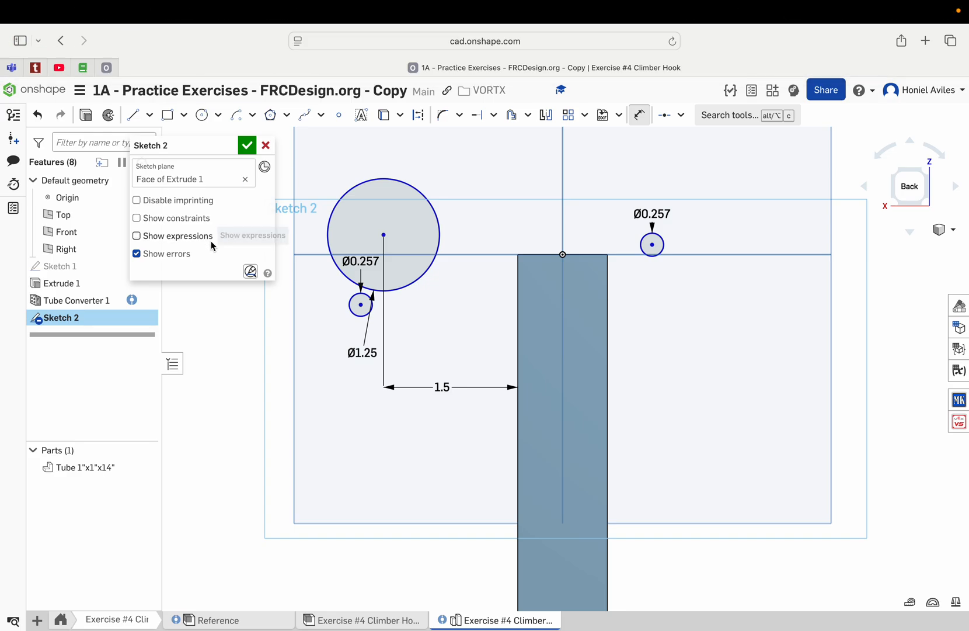
Dimension the left small circle's center 0.25 in vertically below the large circle's center
click(362, 305)
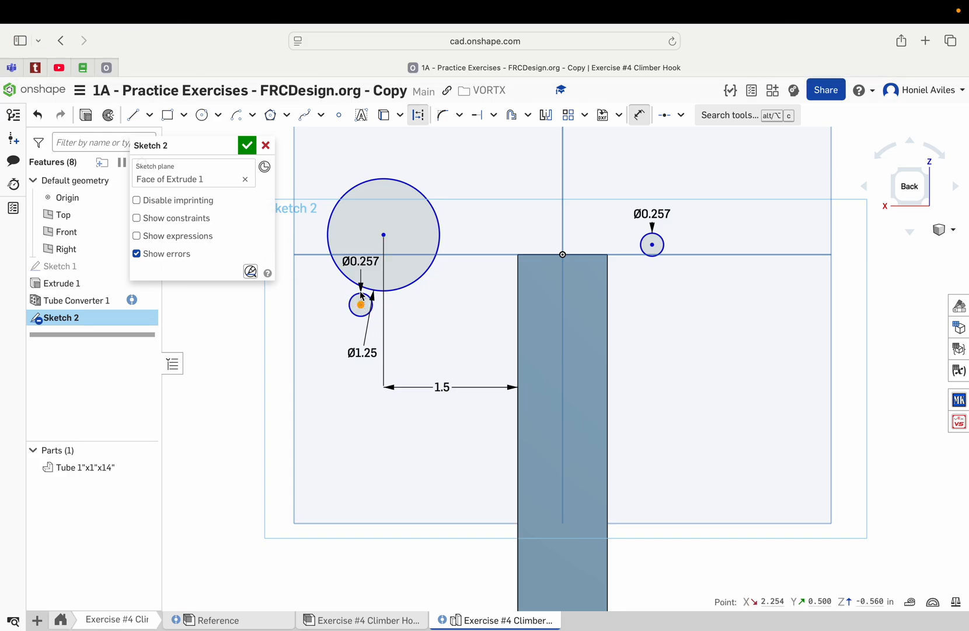
click(383, 234)
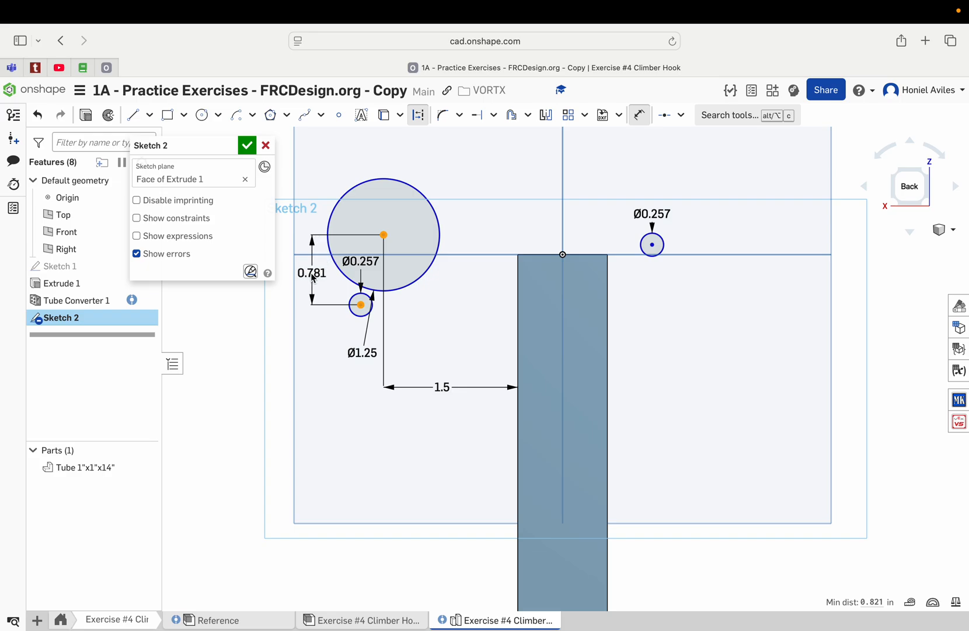
click(306, 265)
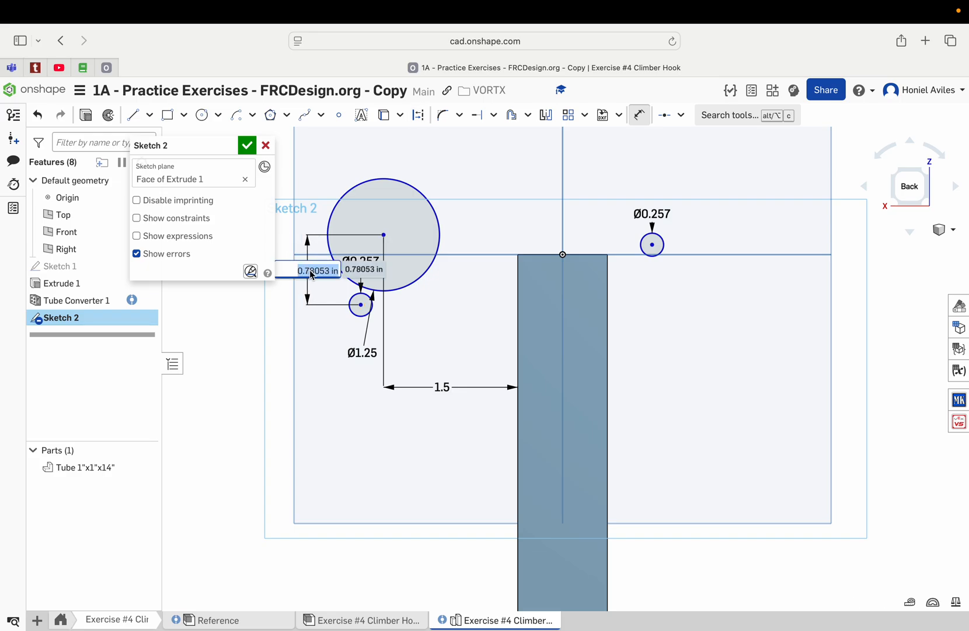
key(BackSpace)
key(Return)
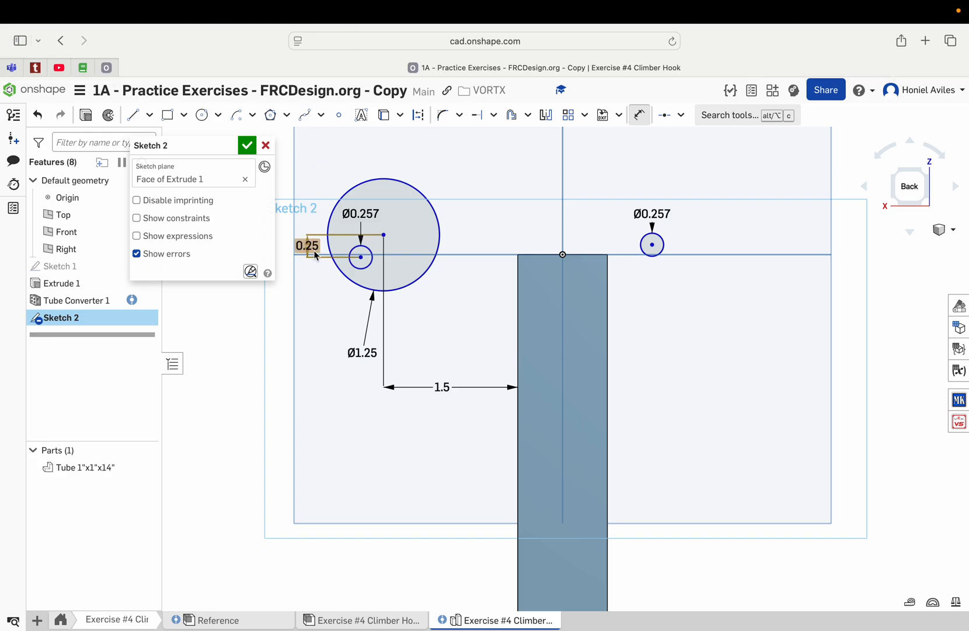
Dimension the right small circle's center 1 in horizontally from the tube's right edge
click(652, 245)
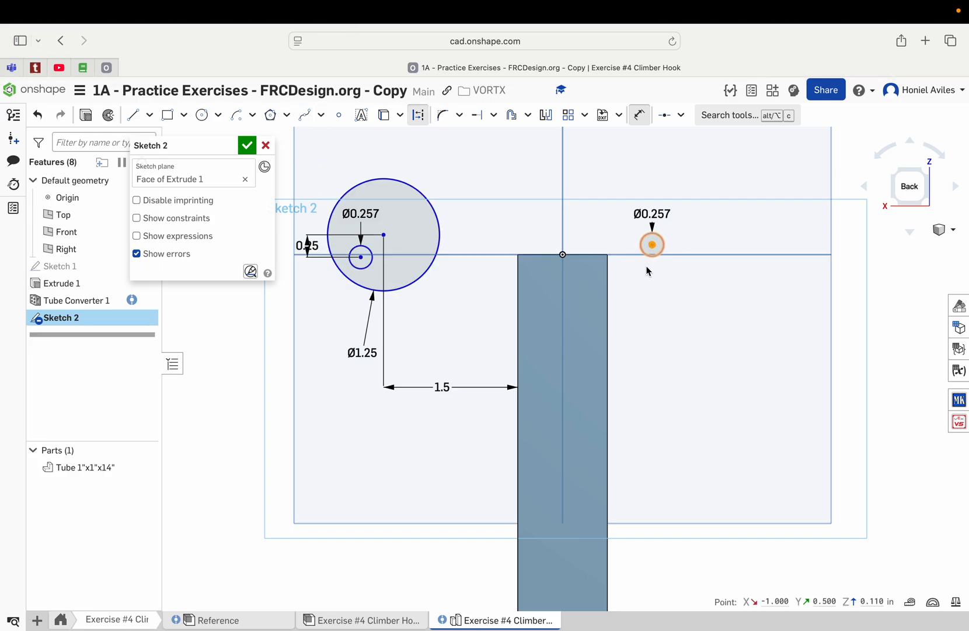
click(609, 281)
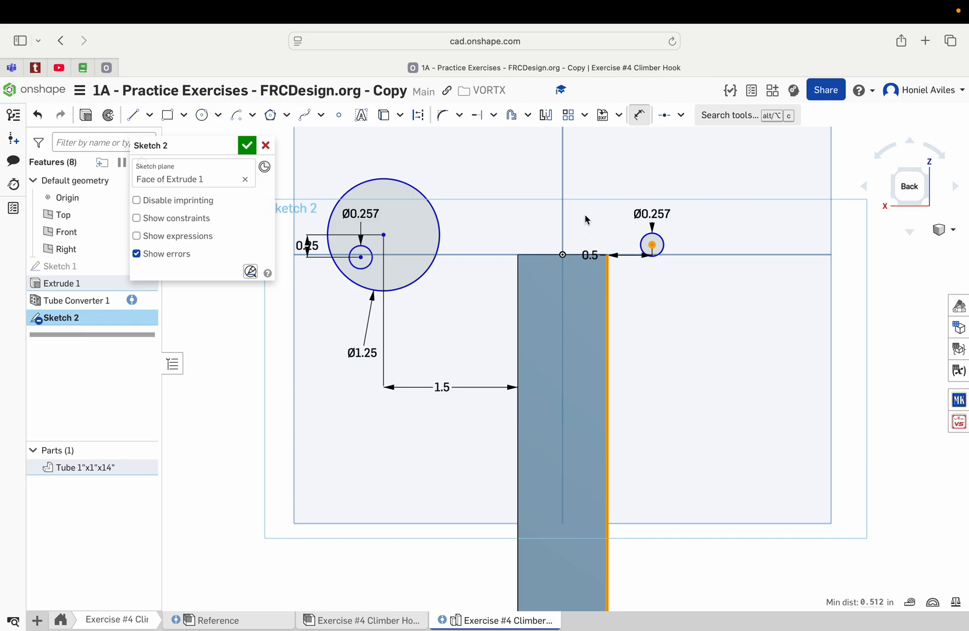
click(621, 185)
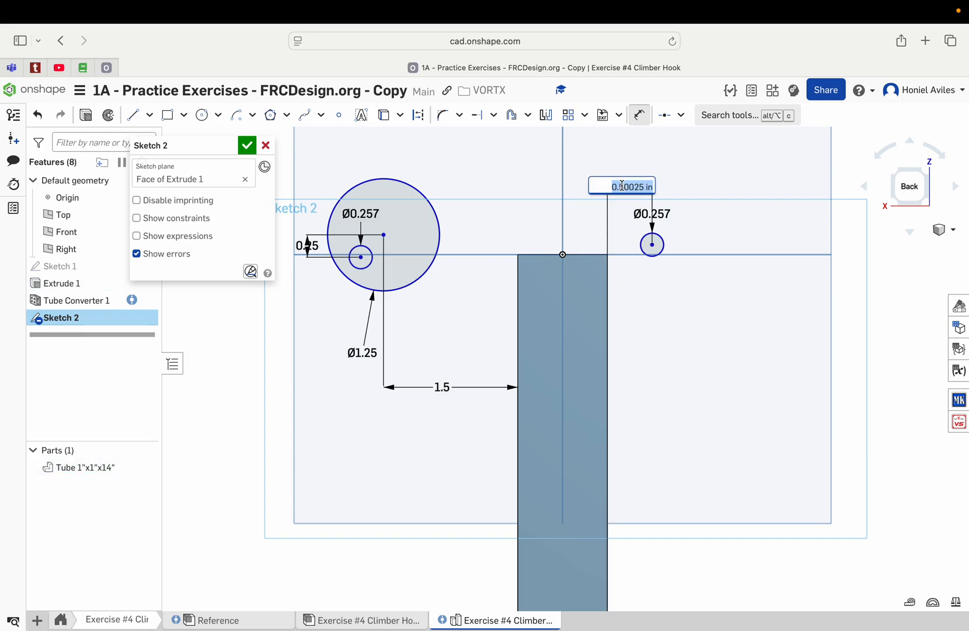
text(1)
key(Return)
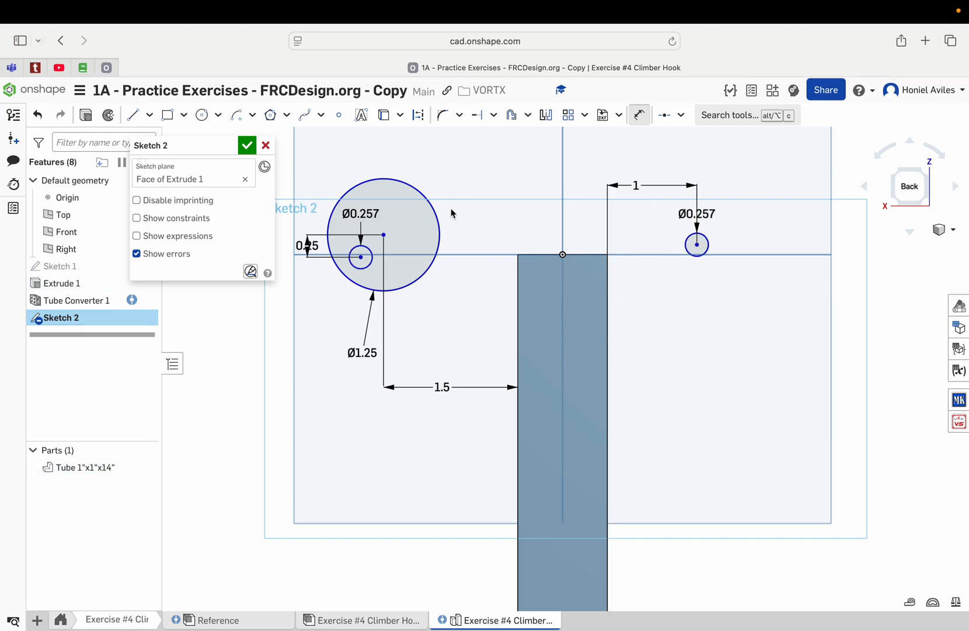
key(Escape)
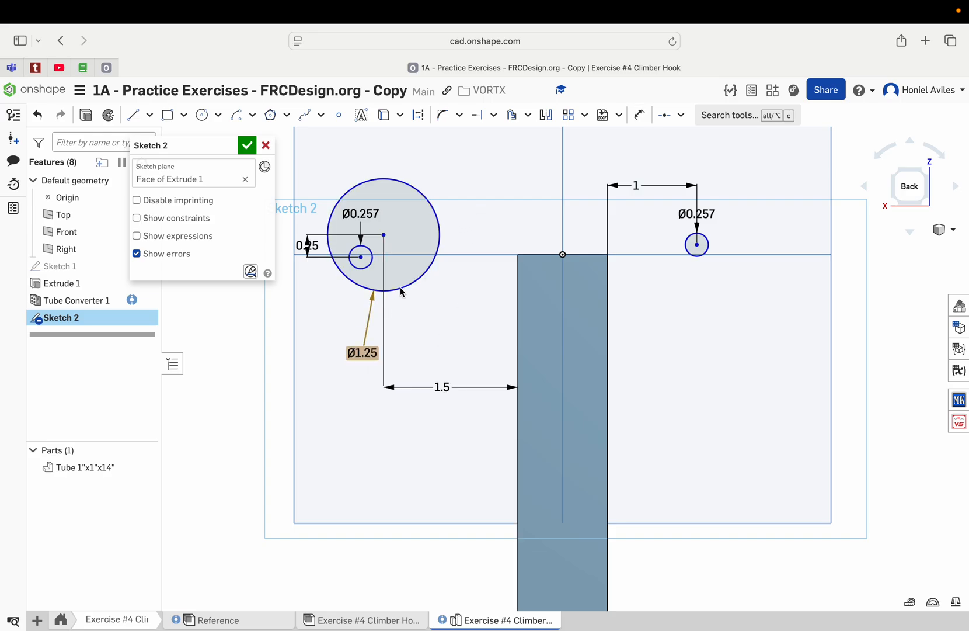
Reposition the large and right small circles so their centers lie below the tube's top edge, and move the left small circle outside the large one
drag(391, 237, 407, 303)
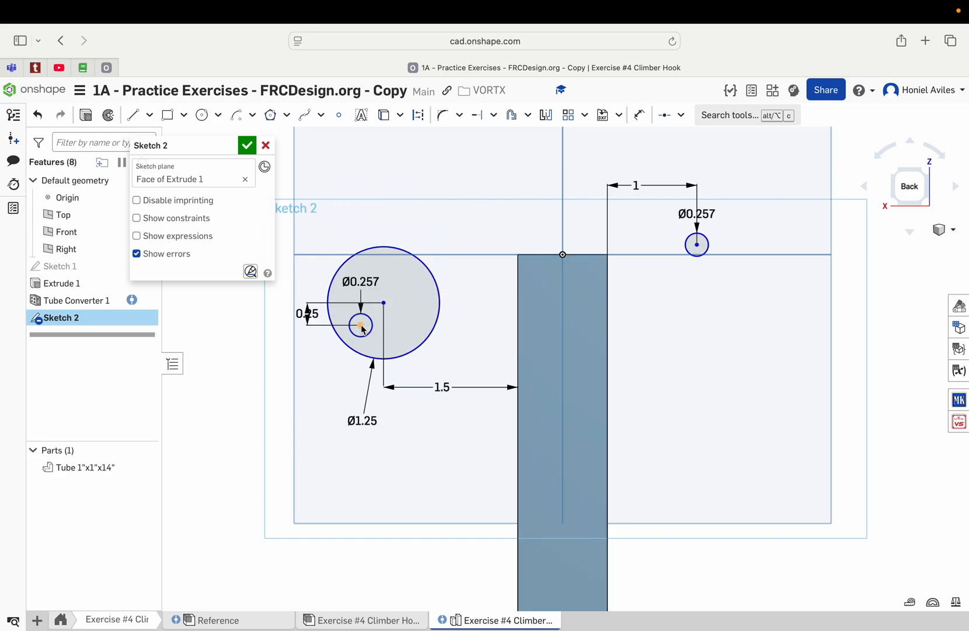
drag(362, 328, 293, 329)
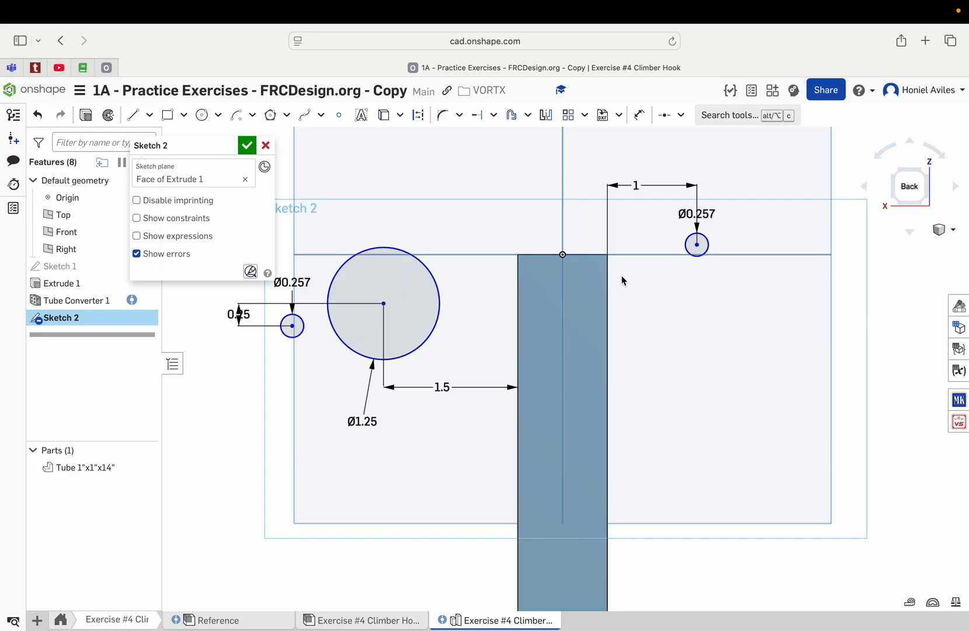
mouse_move(704, 246)
mouse_down()
mouse_move(670, 266)
mouse_move(691, 270)
mouse_up()
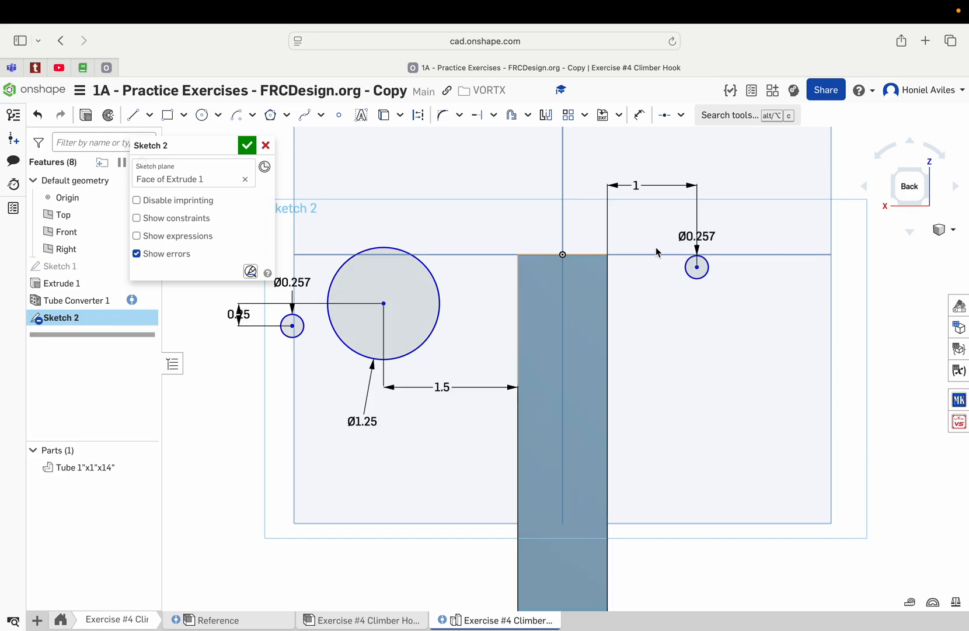
Draw two center point arcs around the large circle's left side, concentric with it, with radii of about 1.118 in and 1.408 in
click(252, 116)
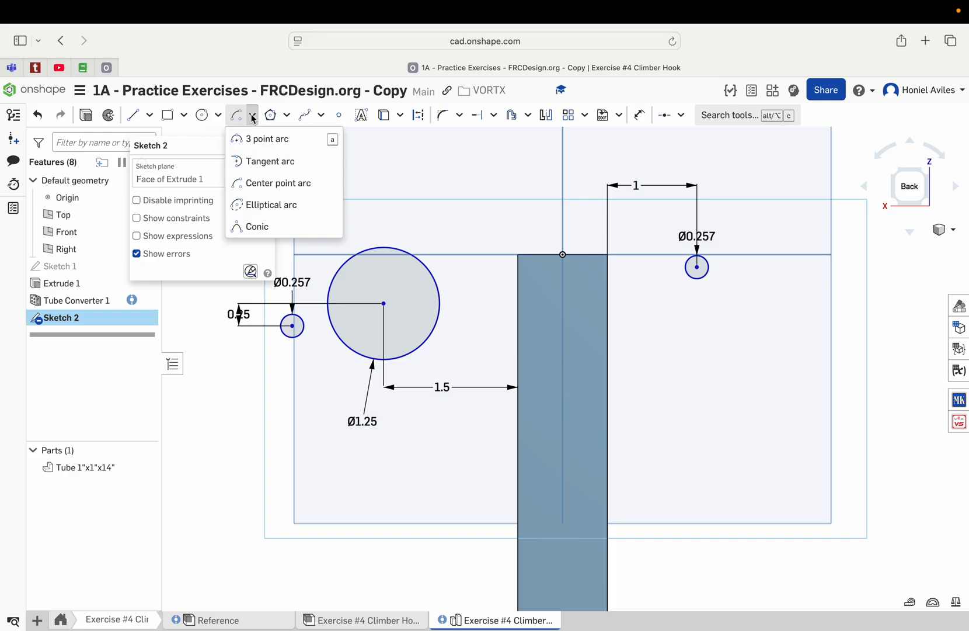
click(256, 184)
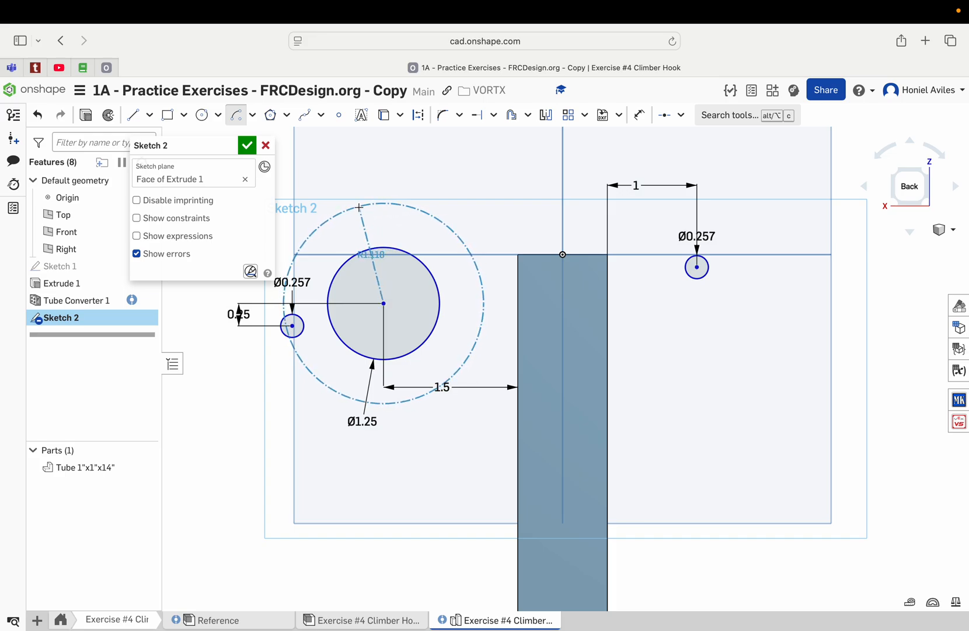
click(359, 207)
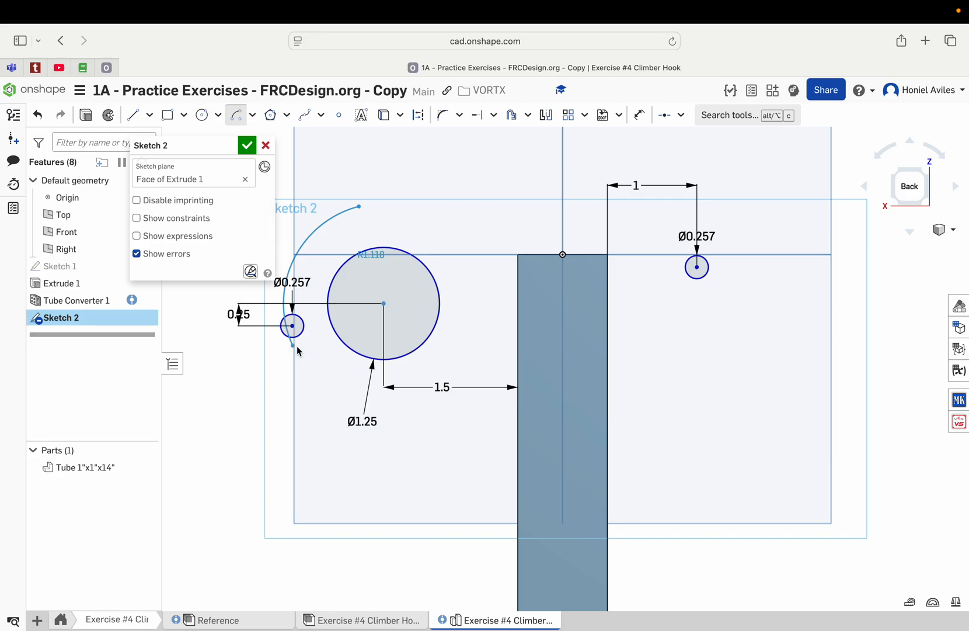
click(314, 354)
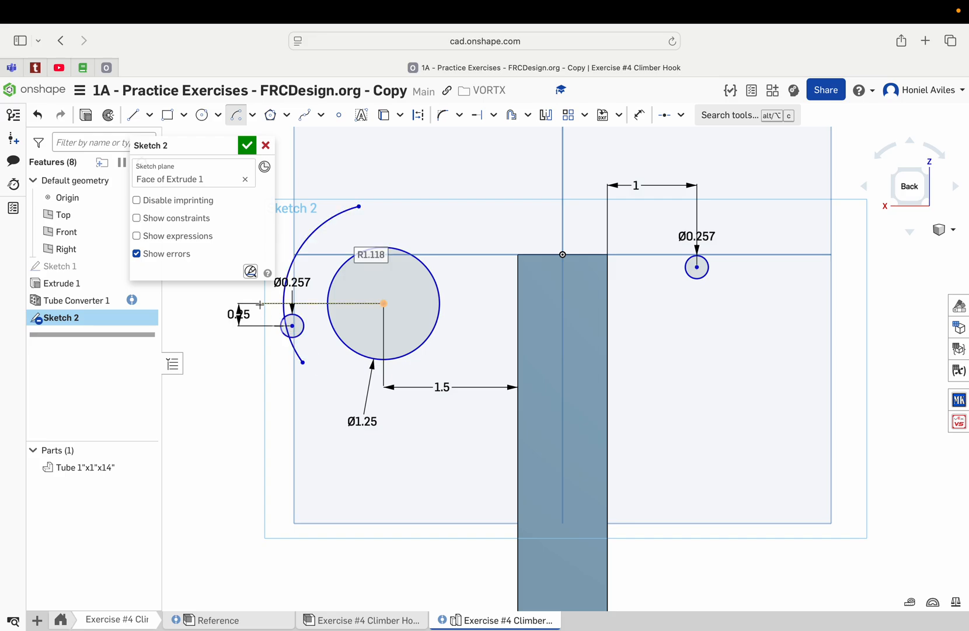
click(383, 303)
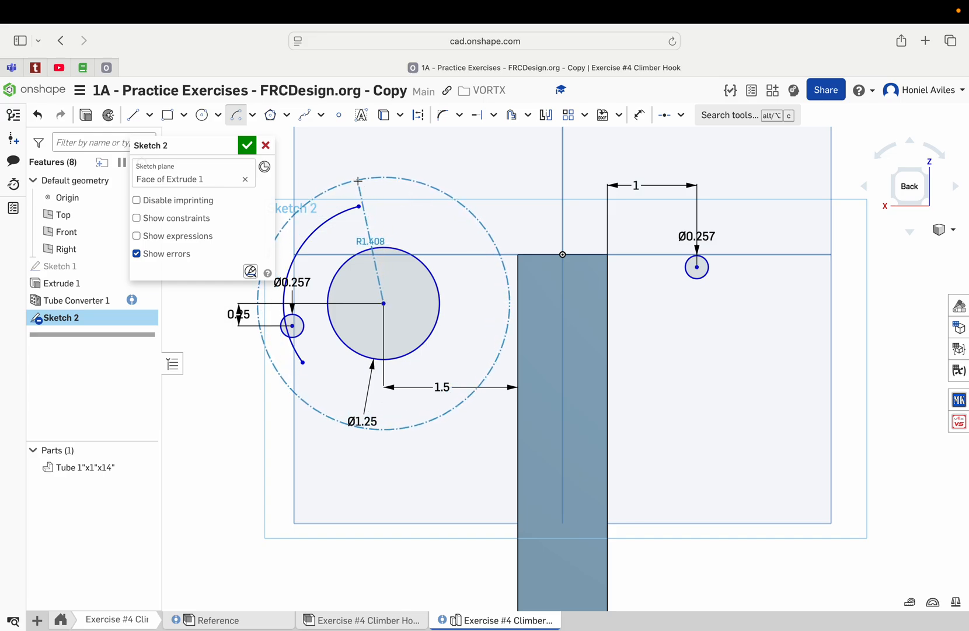
click(358, 181)
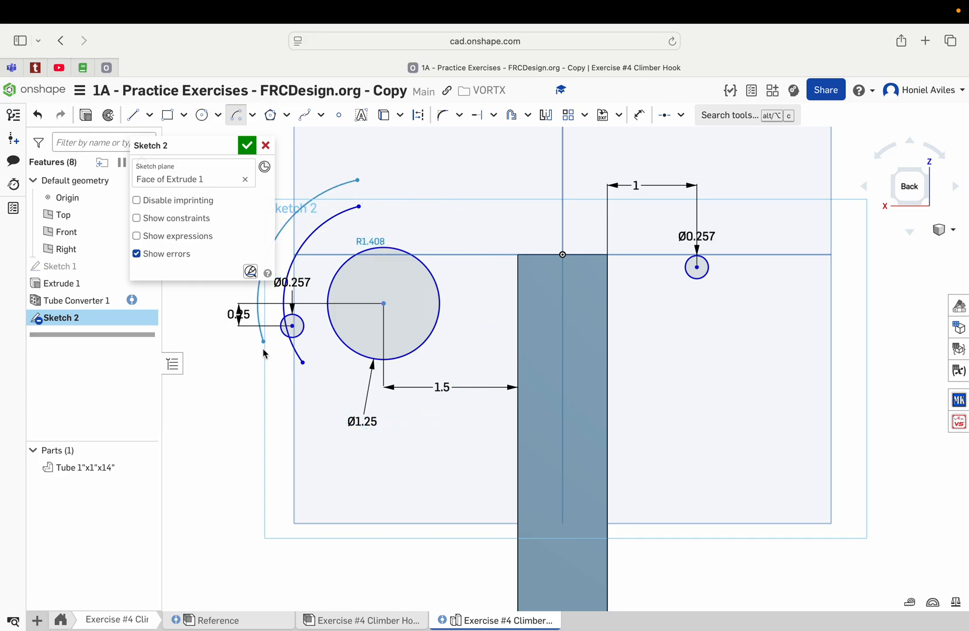
click(273, 365)
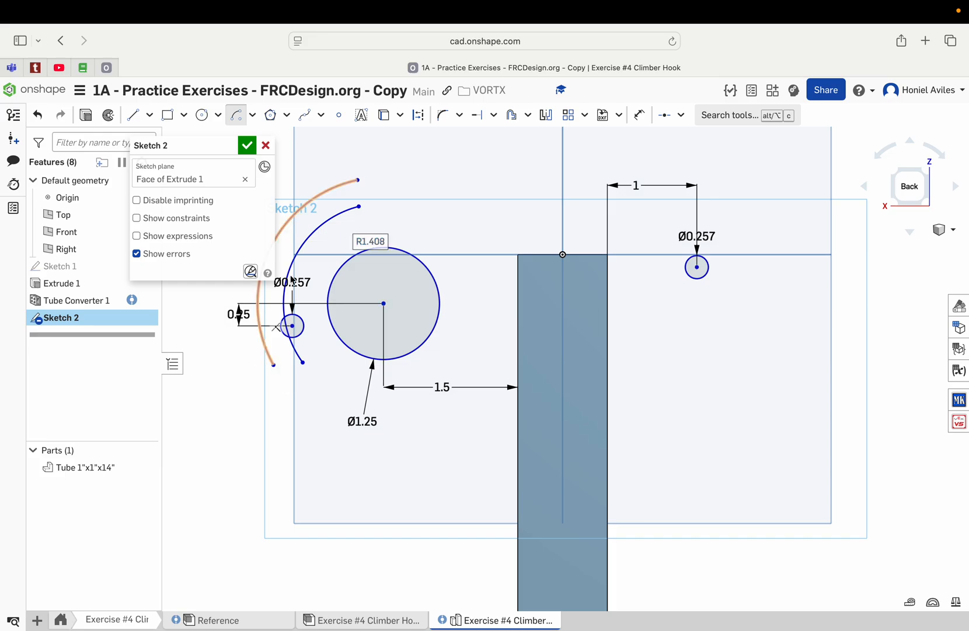
Draw a center point arc of about 0.425 in radius beneath the left small circle, starting at the inner arc's lower endpoint
click(292, 326)
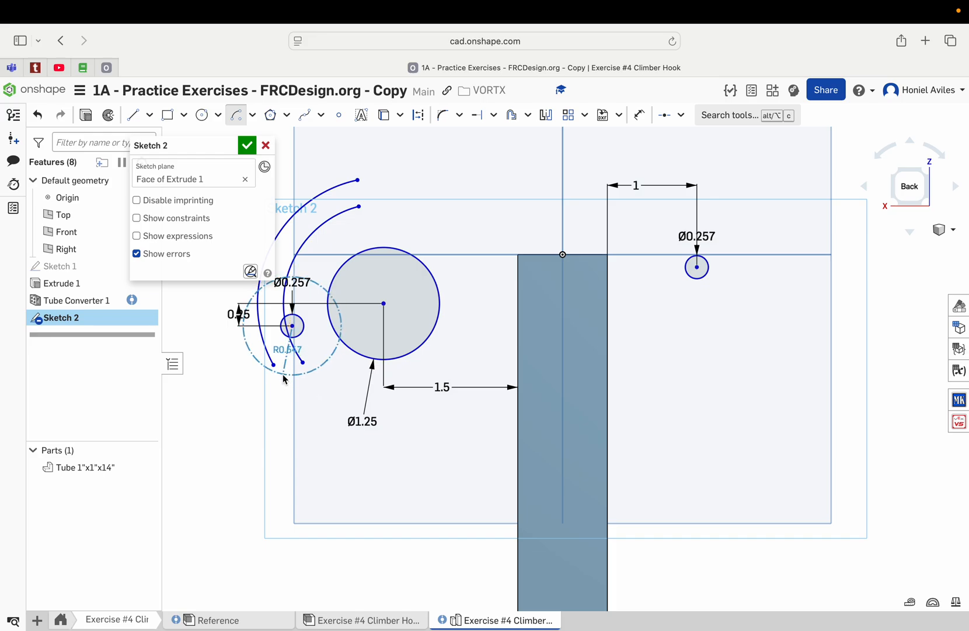
click(303, 362)
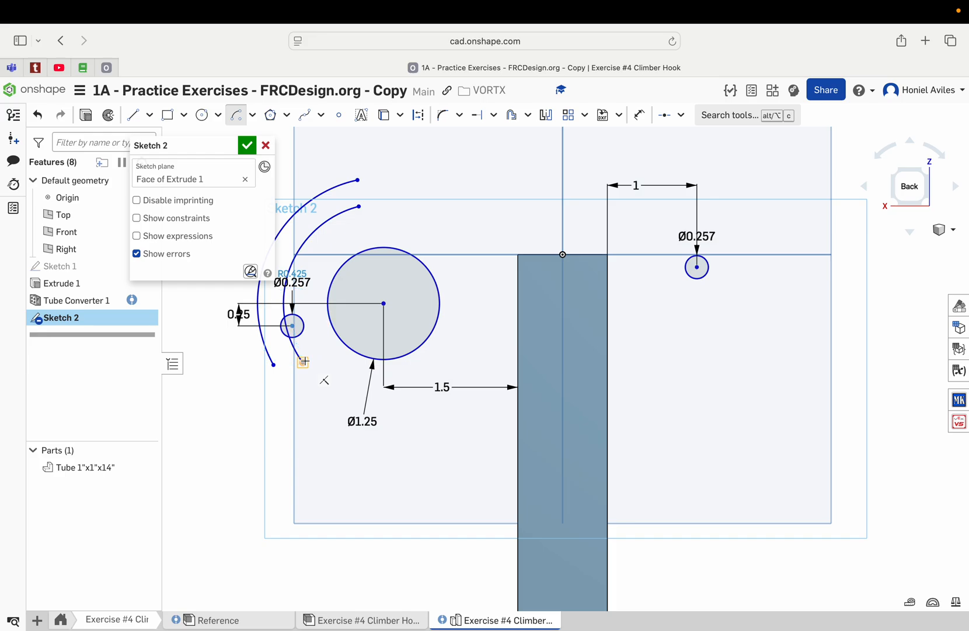
click(245, 342)
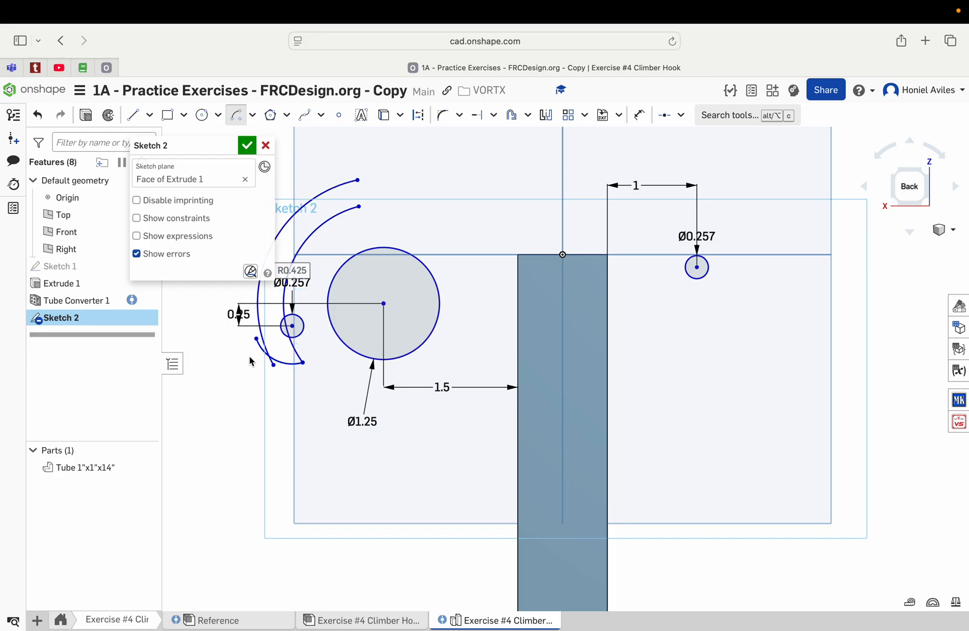
Draw a center point arc of about 0.457 in radius around the outer side of the right small circle, concentric with it
click(696, 267)
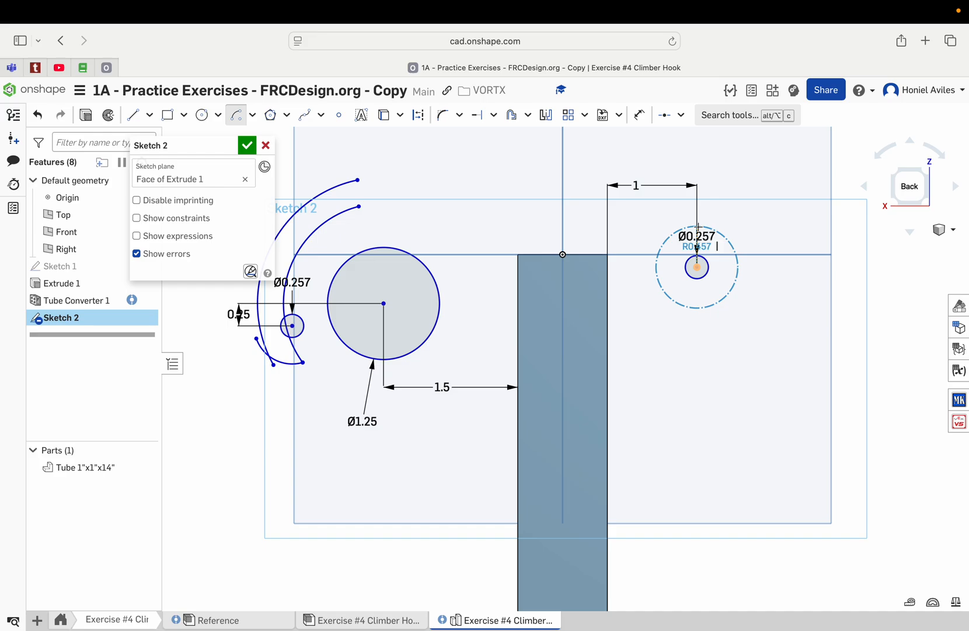
click(697, 226)
click(724, 294)
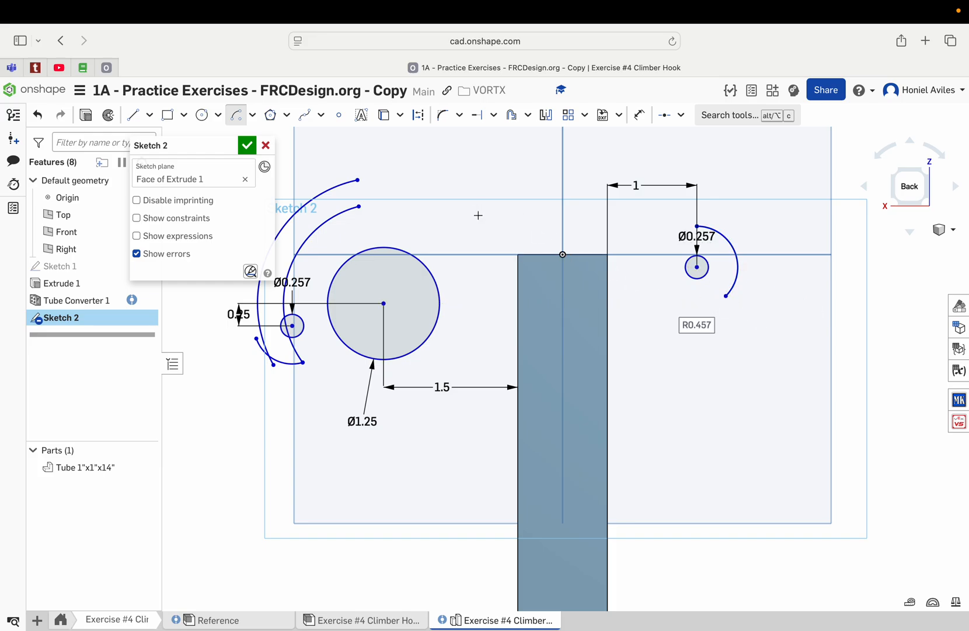
Dimension the inner arc around the large circle with a radius of 0.75 in
key(Escape)
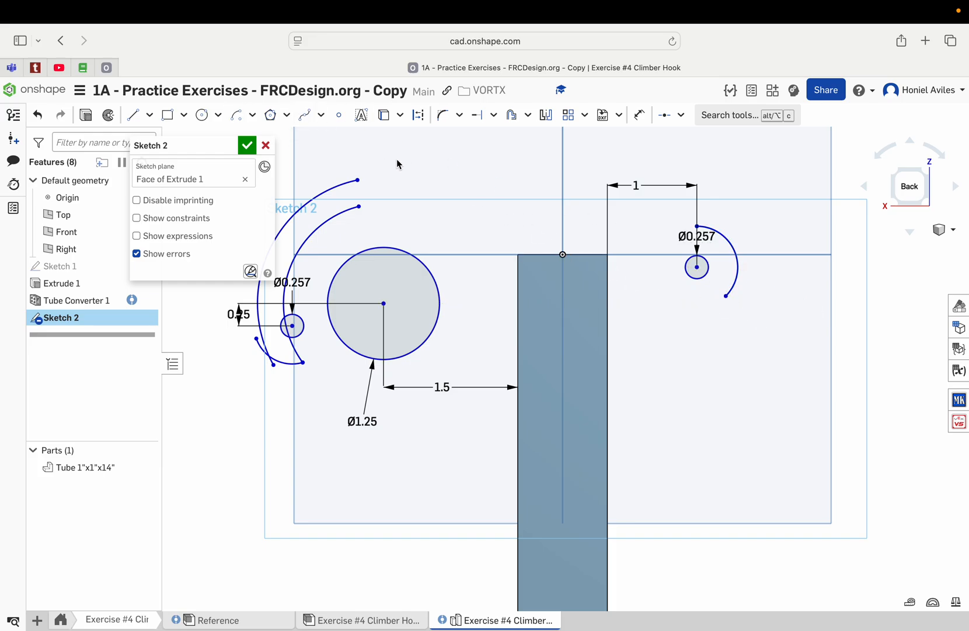
key(u)
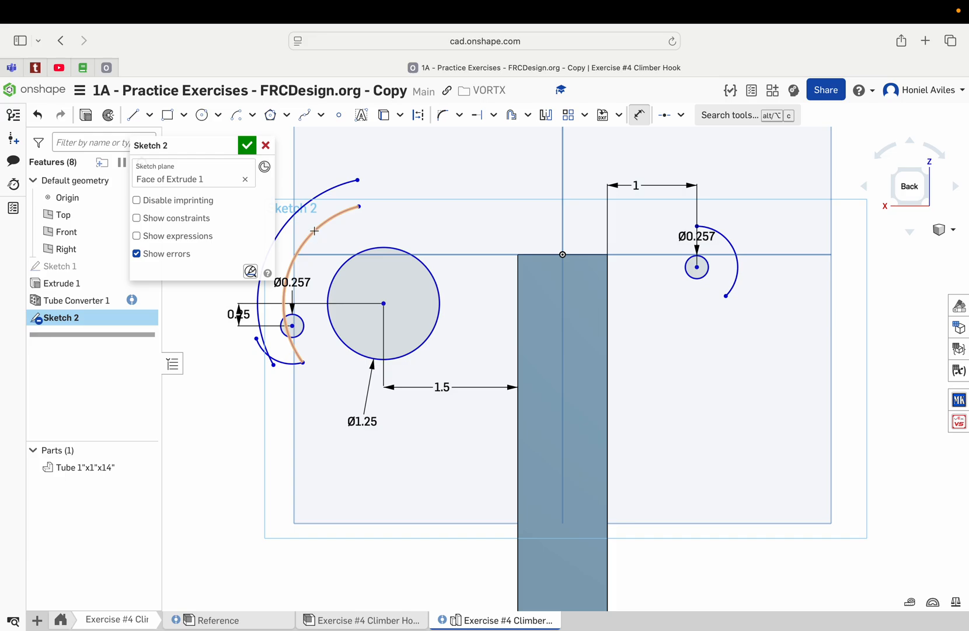
click(314, 231)
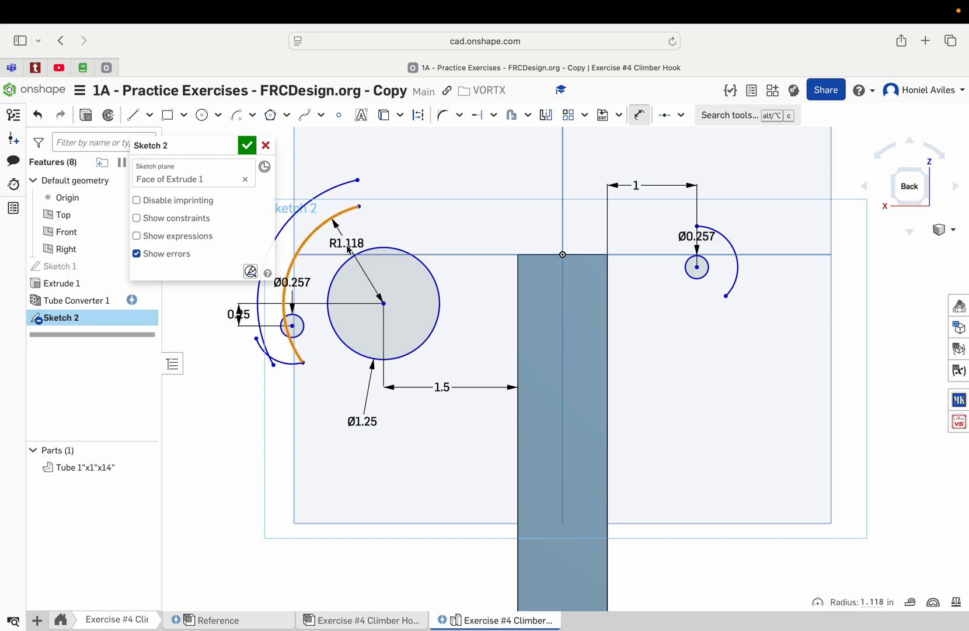
click(346, 247)
key(BackSpace)
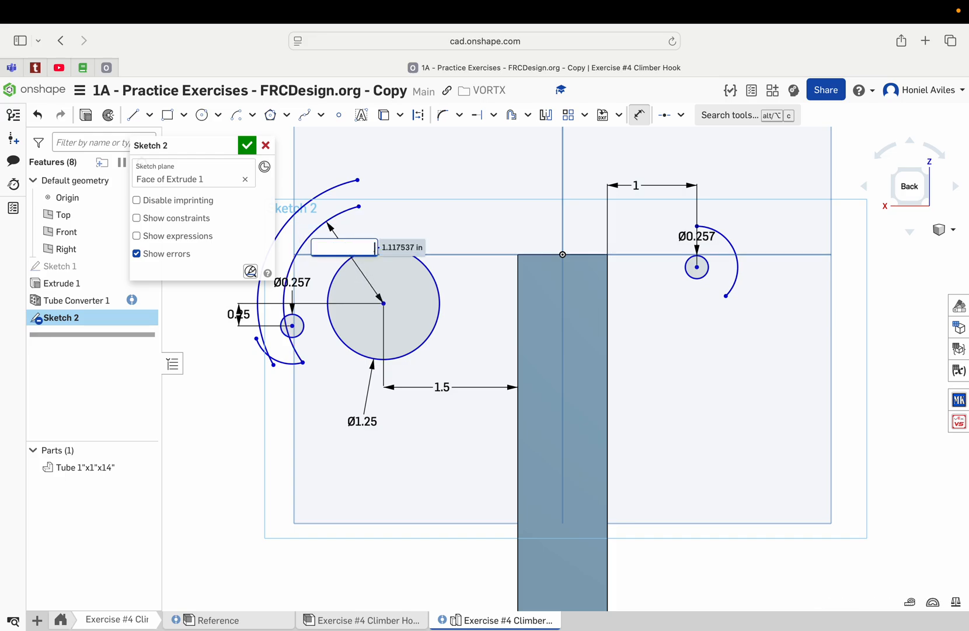
text(.75)
key(Return)
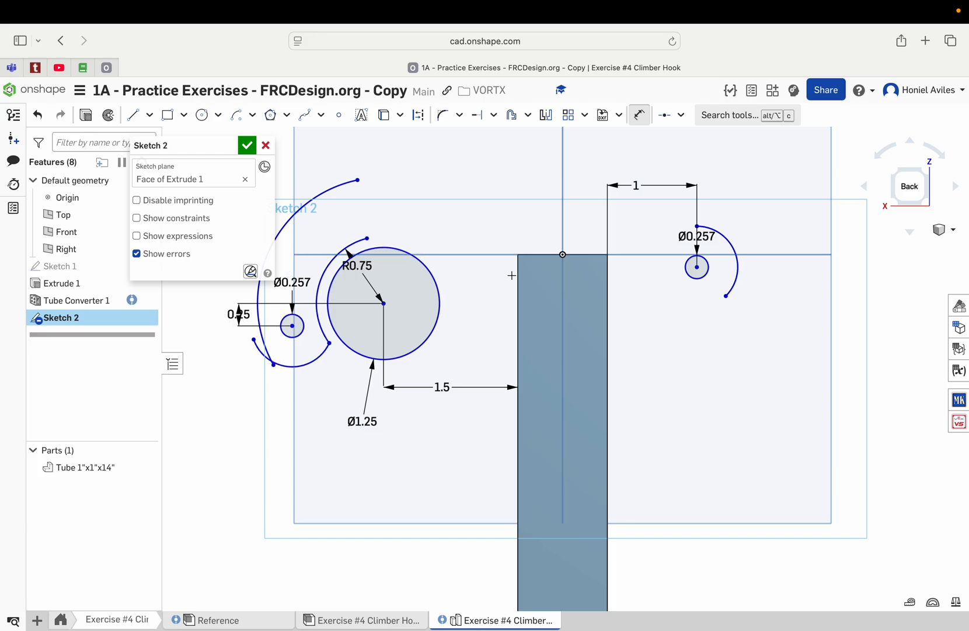
Dimension the gap between the outer and inner concentric arcs around the large circle as 0.5 in
click(303, 210)
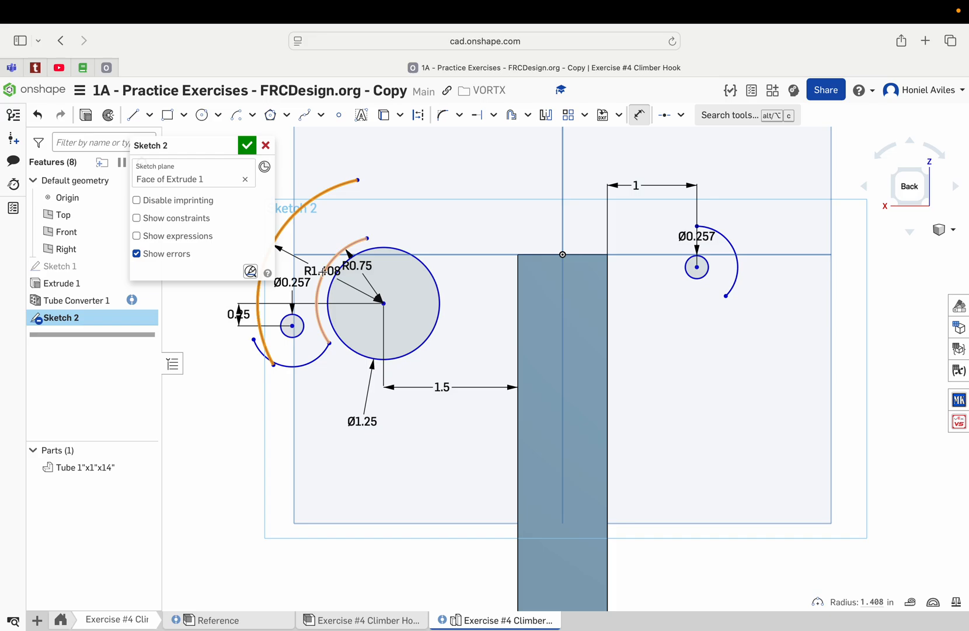
click(322, 271)
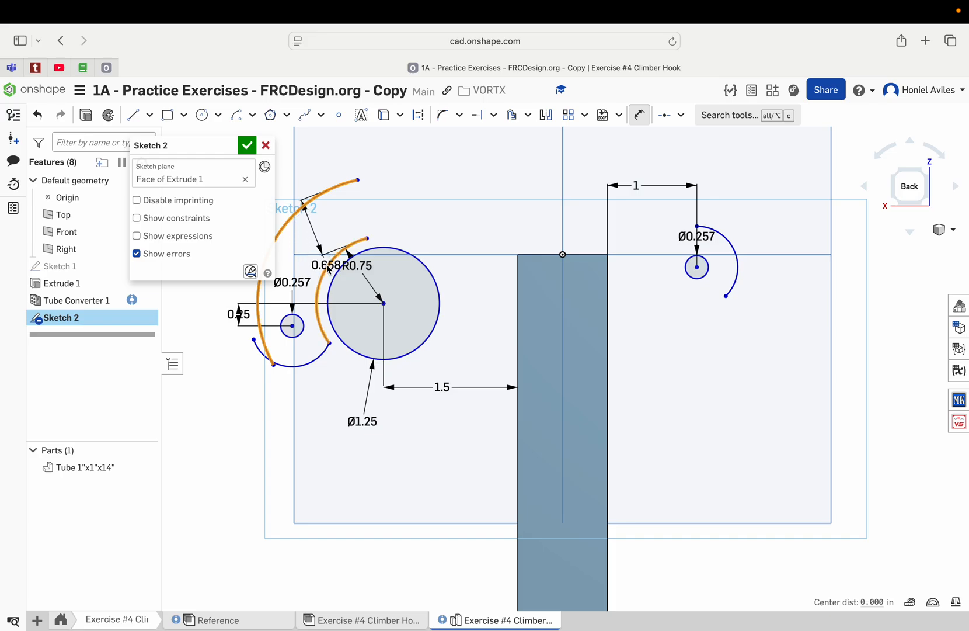
click(321, 235)
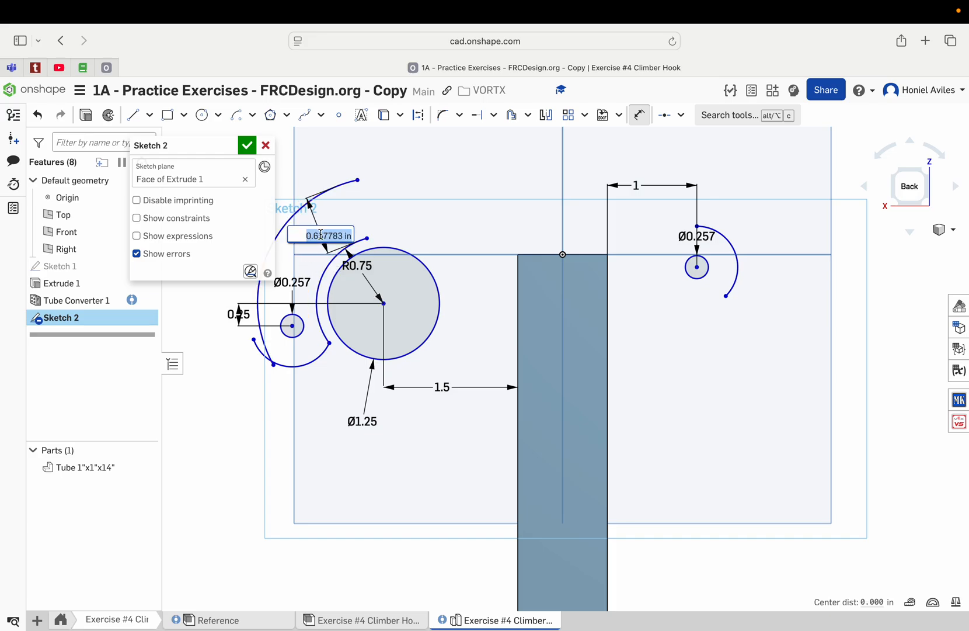
key(BackSpace)
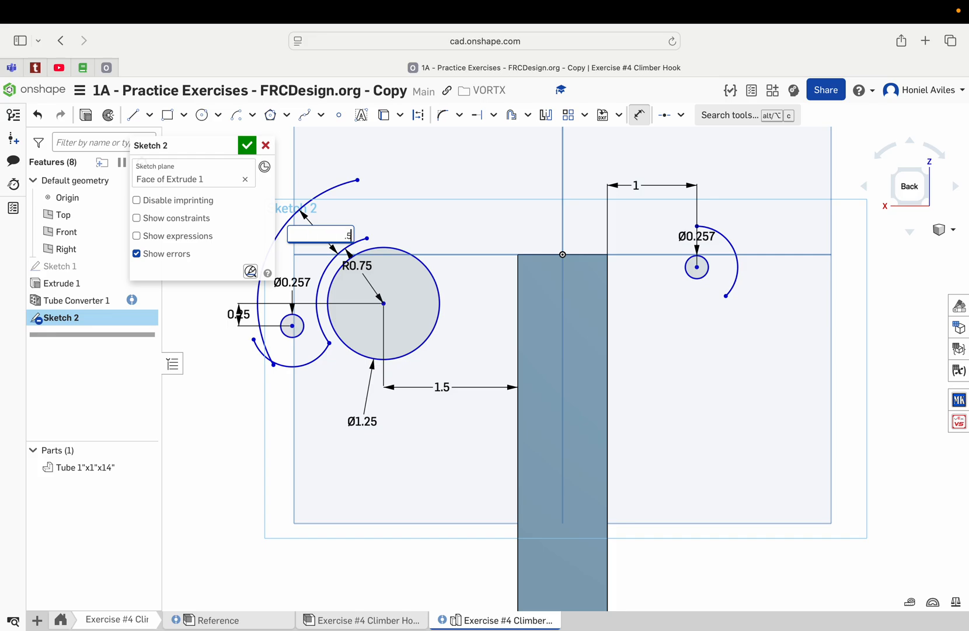
key(Return)
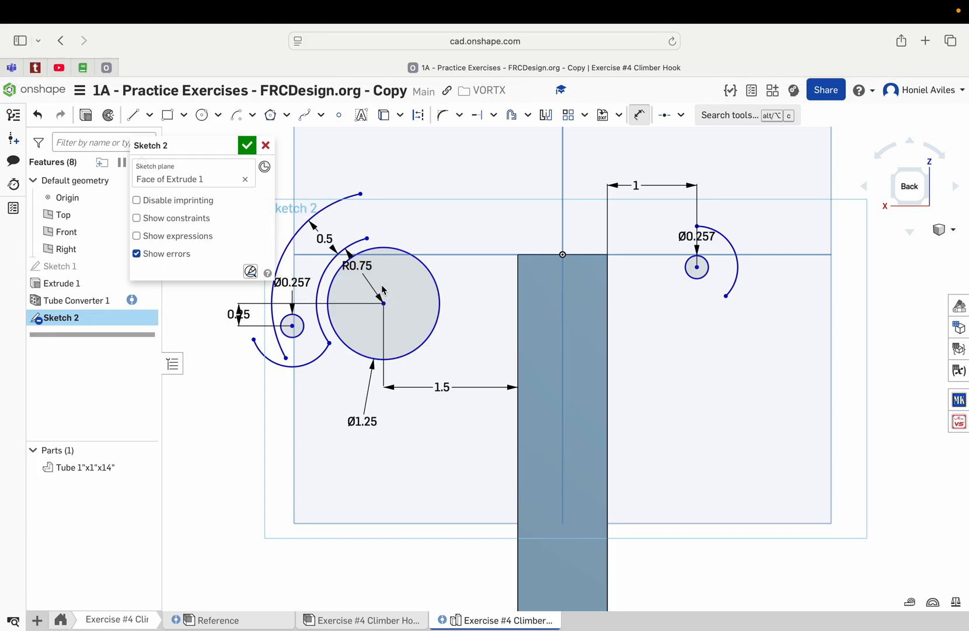
Make the free left endpoint of the arc beneath the left small circle coincident with the outer arc's lower endpoint
click(681, 115)
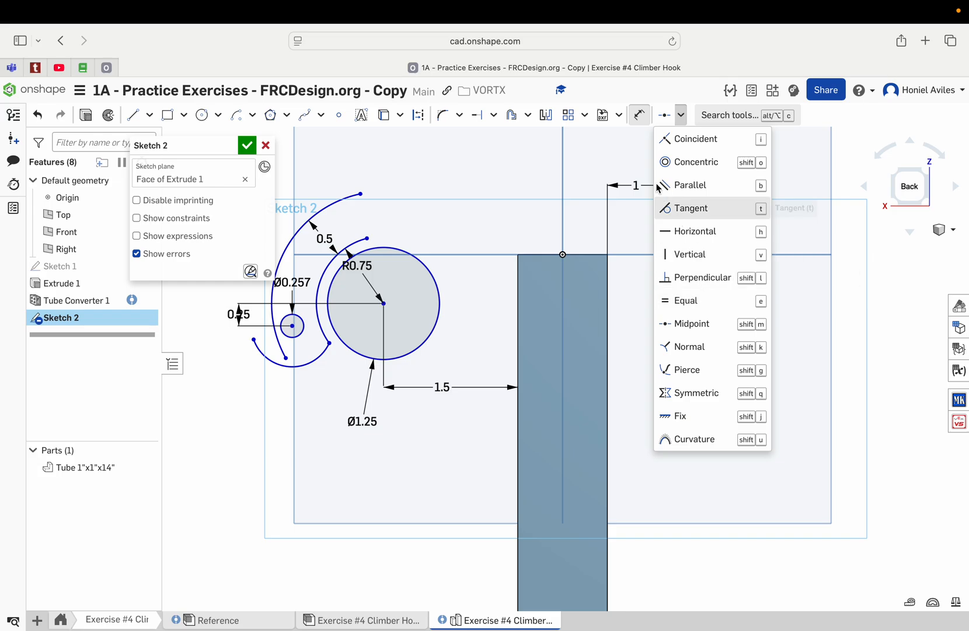
click(685, 146)
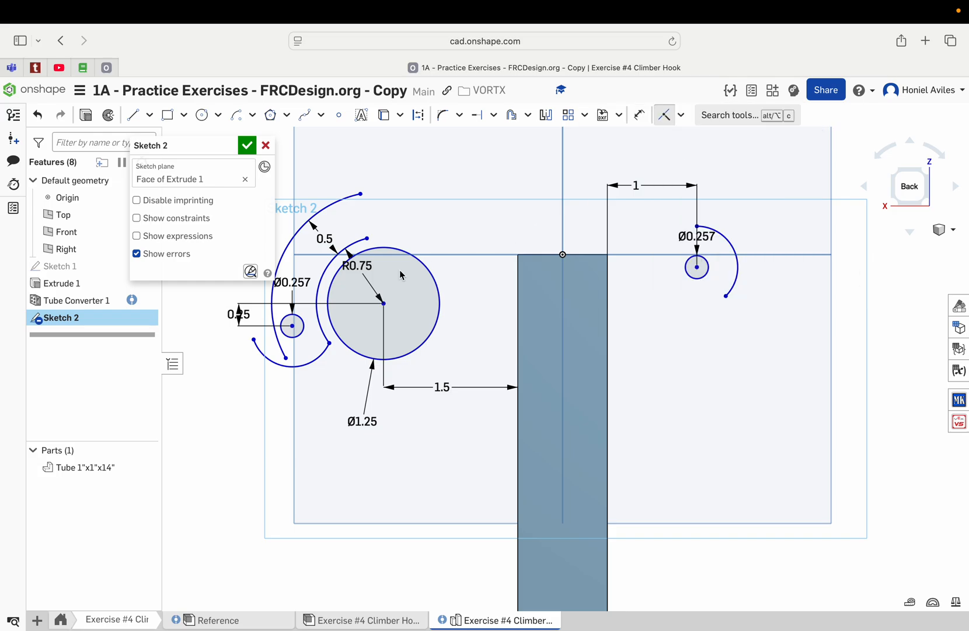
click(254, 340)
click(286, 357)
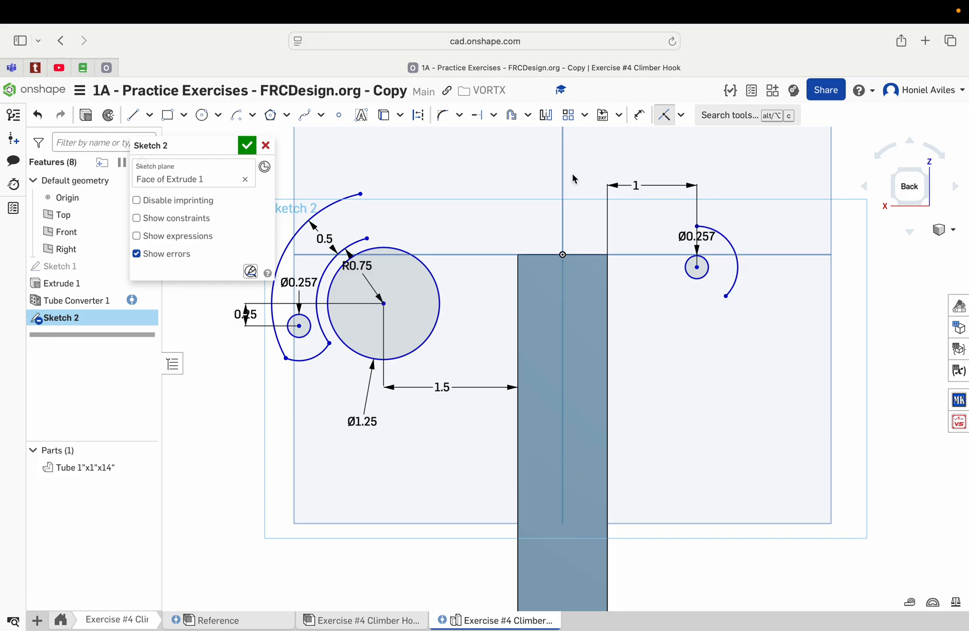
Dimension the arc around the right small circle with a radius of 0.25 in
click(640, 115)
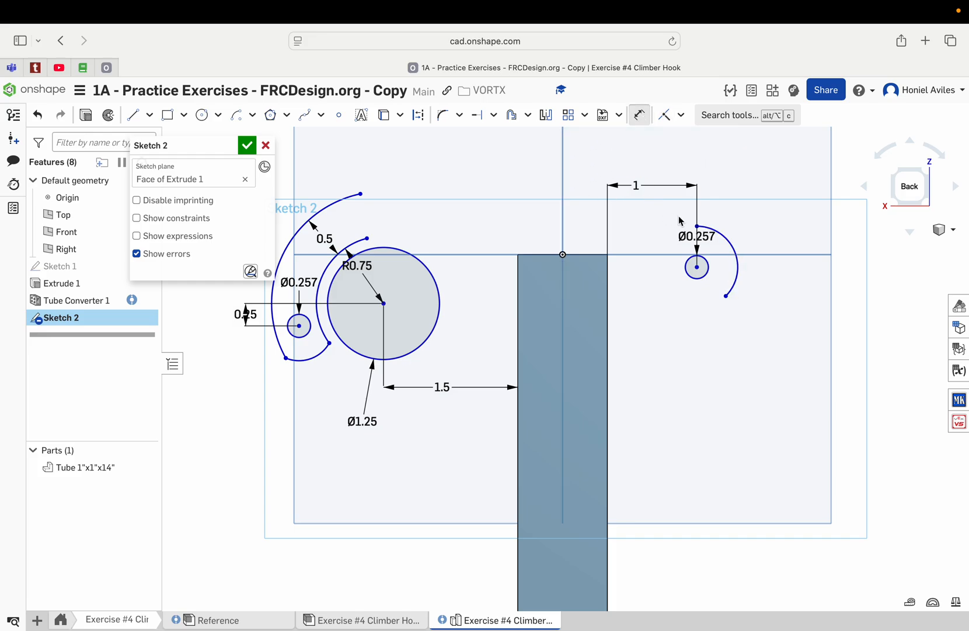
click(737, 252)
click(768, 303)
key(BackSpace)
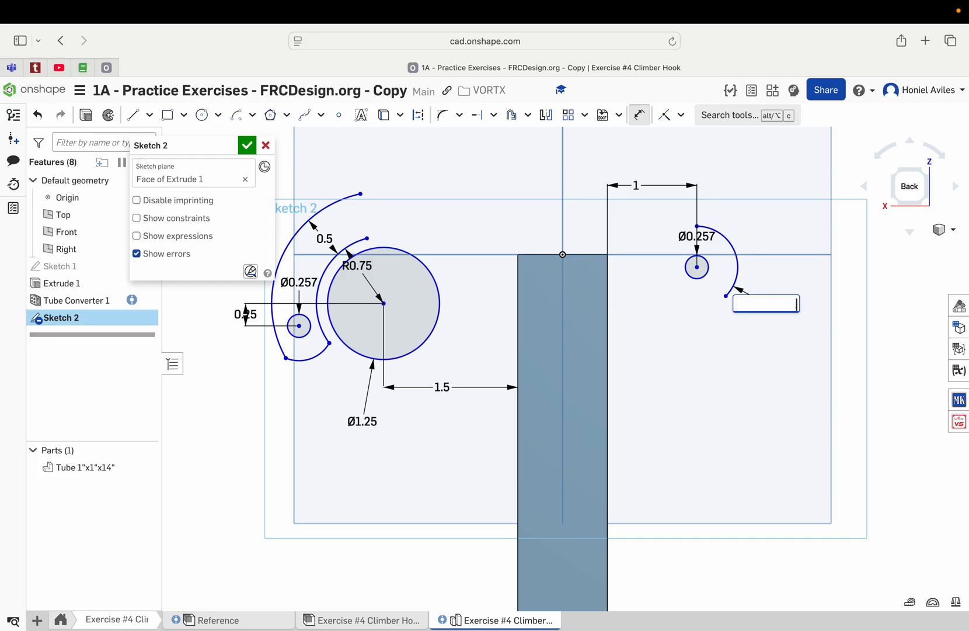
text(.25)
key(Return)
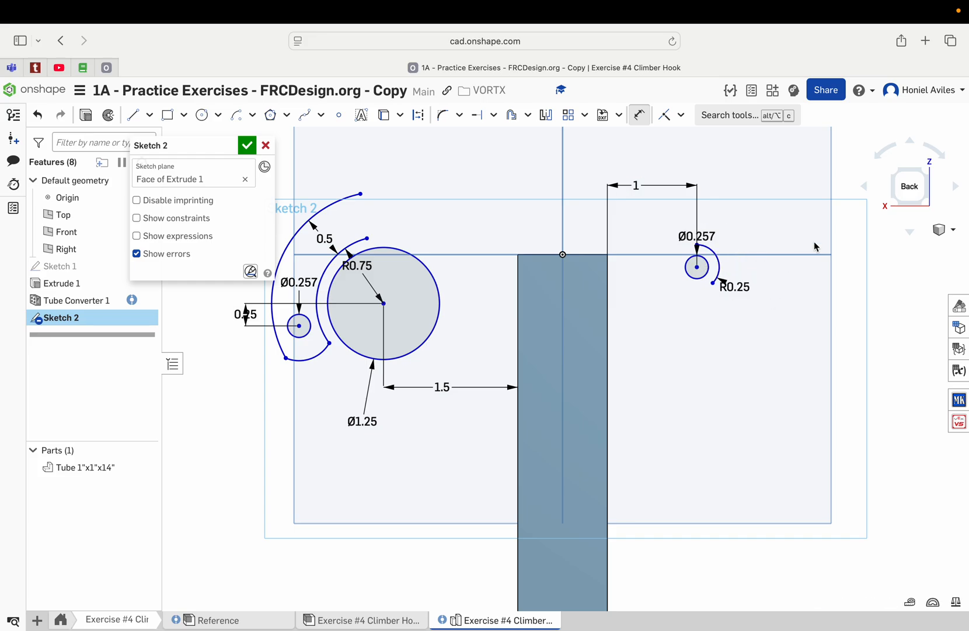
key(Escape)
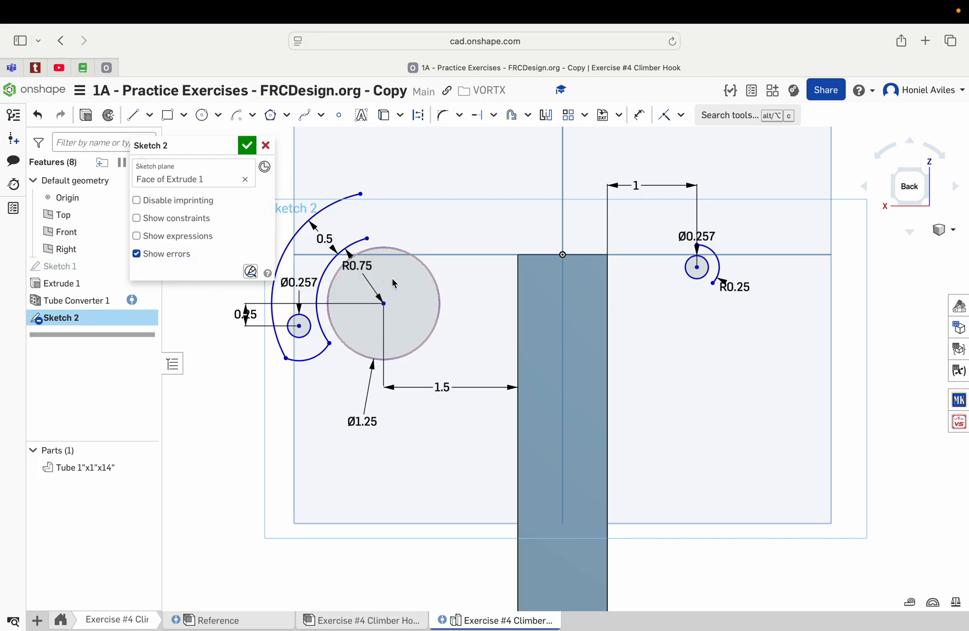
Move the large circle lower, and connect the outer arc's upper endpoint through the origin to the right arc's upper endpoint with two lines
mouse_move(385, 304)
mouse_down()
mouse_move(394, 376)
mouse_move(383, 370)
mouse_up()
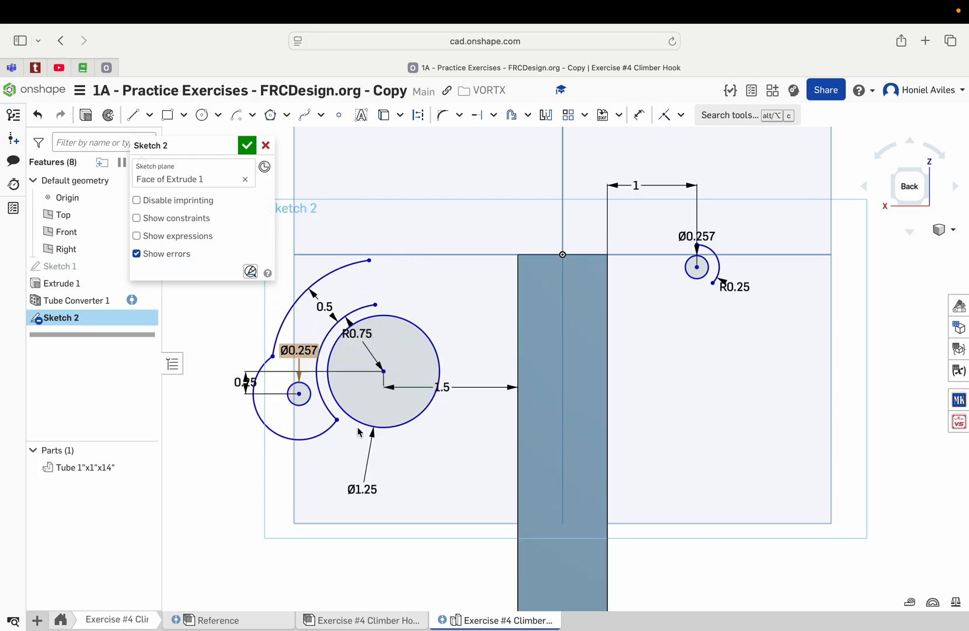
click(134, 114)
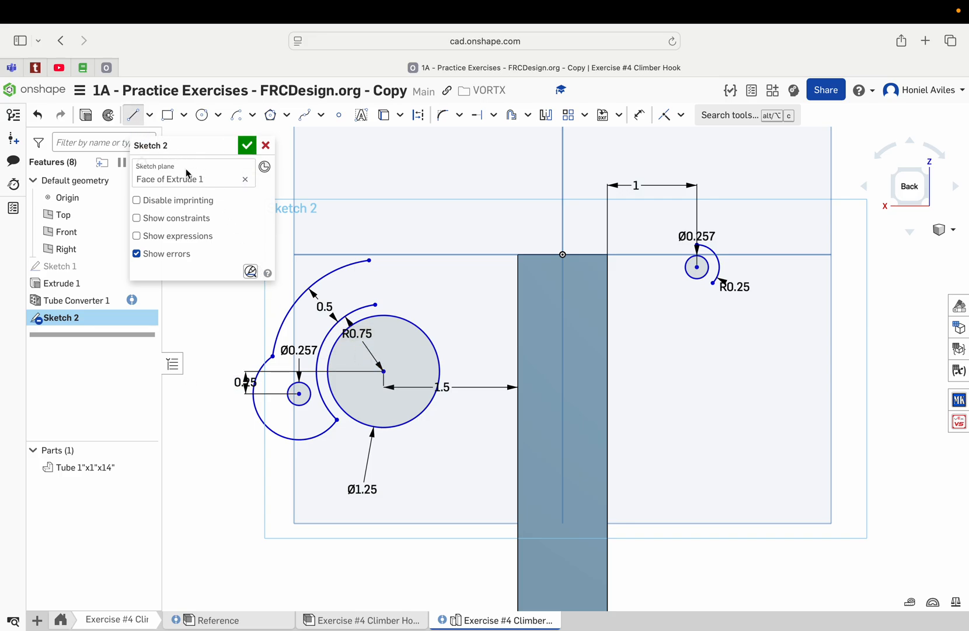
click(369, 260)
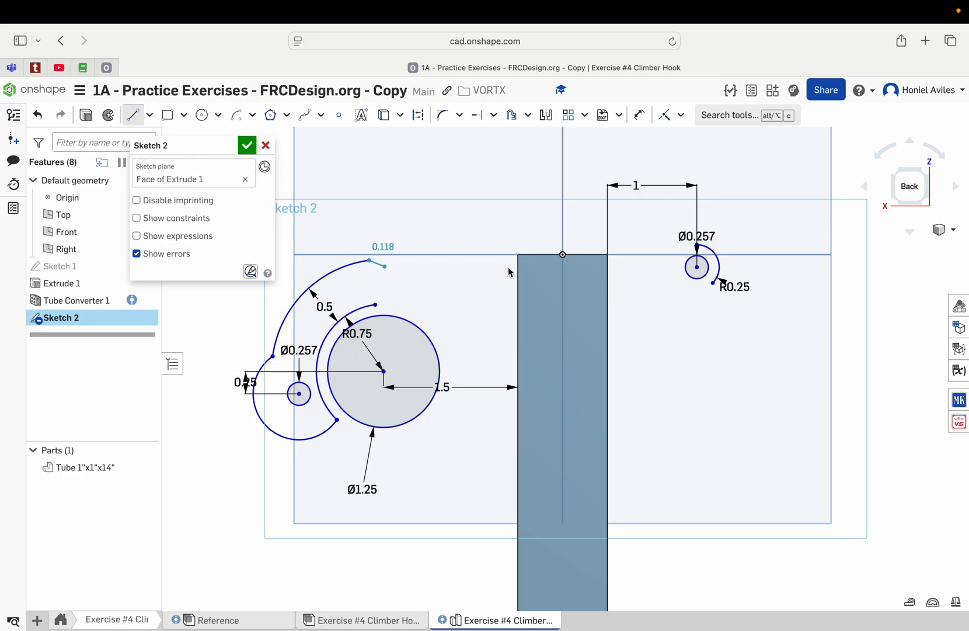
click(562, 254)
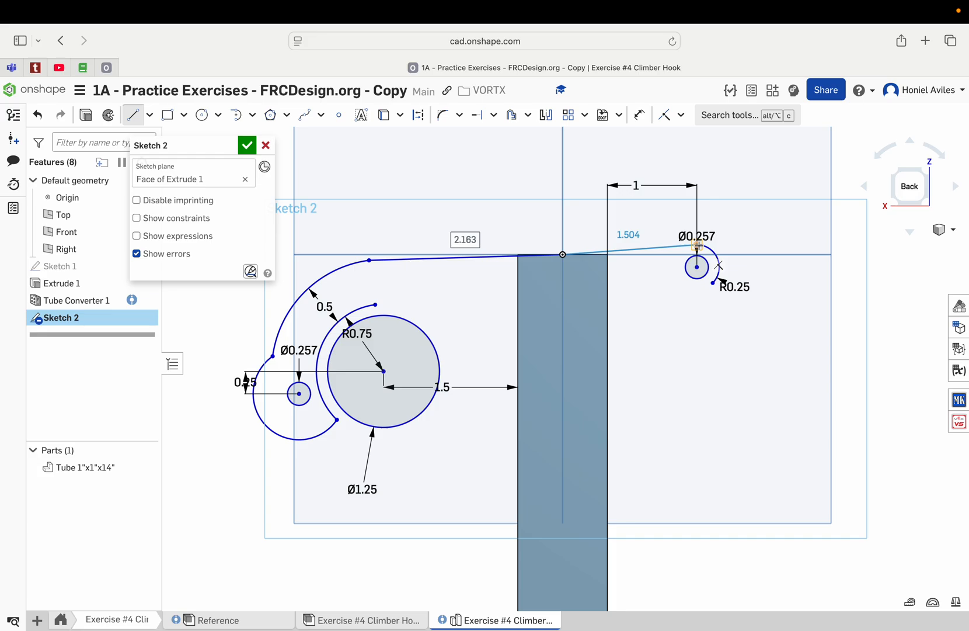
click(697, 246)
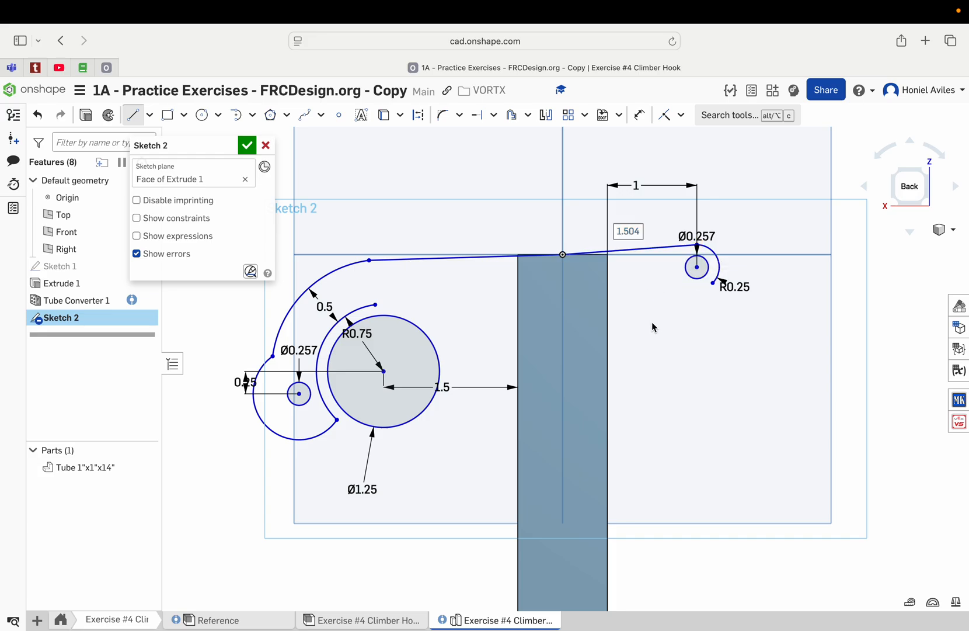
Draw connected lines from the right arc's lower endpoint to the tube's right edge, horizontally across the tube, and up to the inner arc's upper endpoint
click(713, 283)
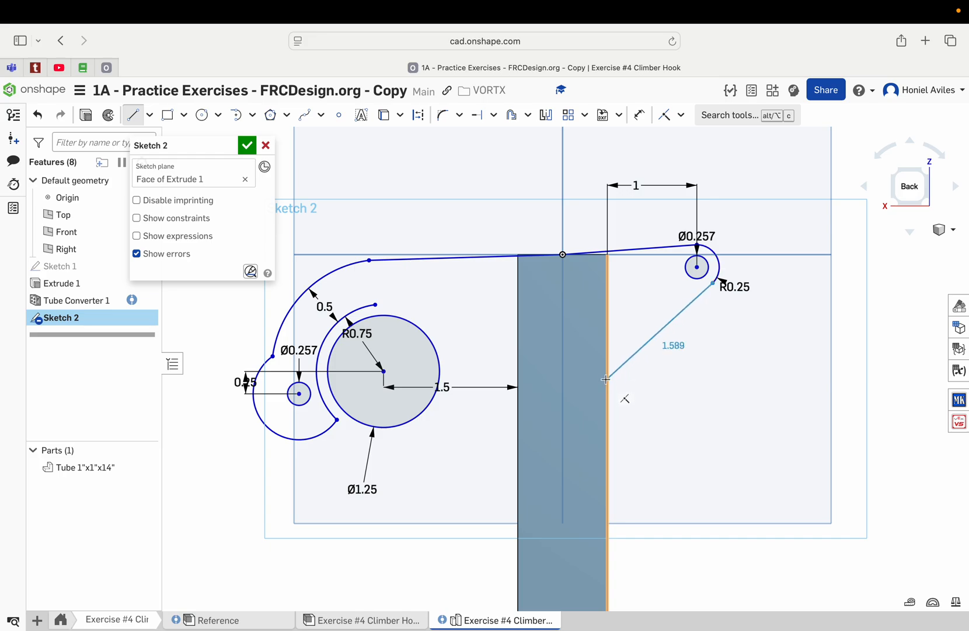
click(607, 378)
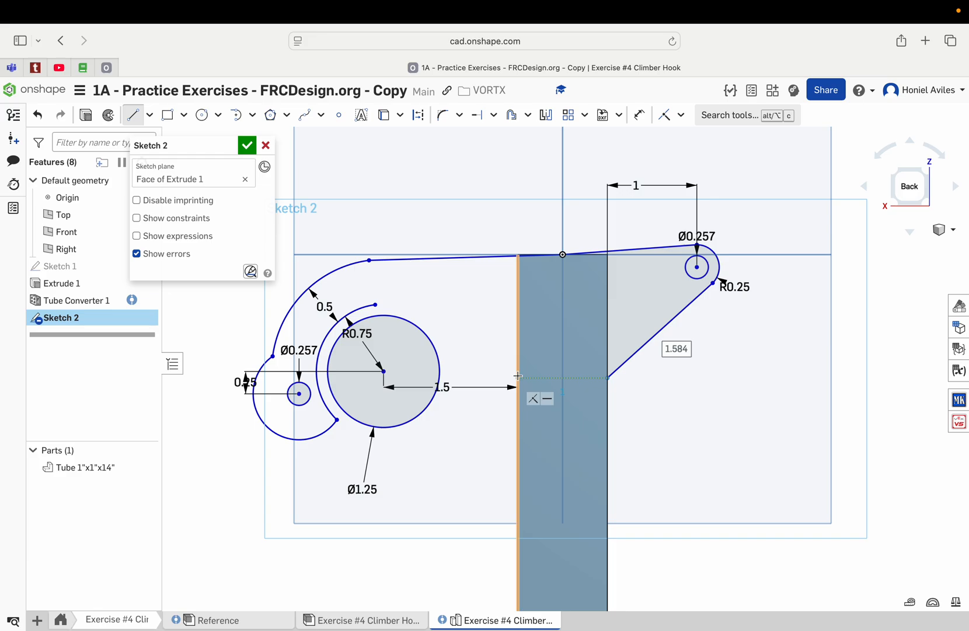
click(517, 377)
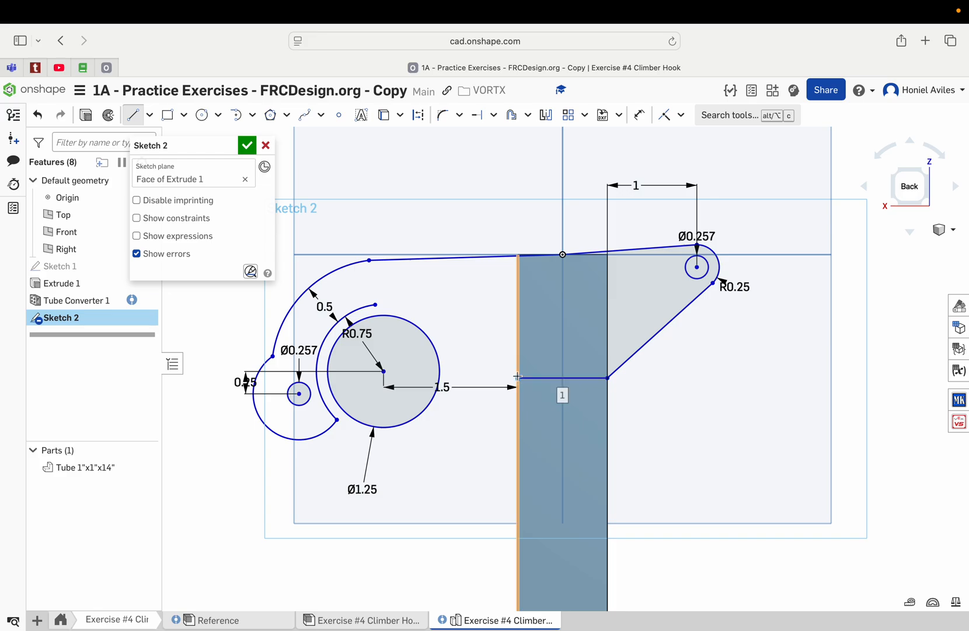
click(376, 305)
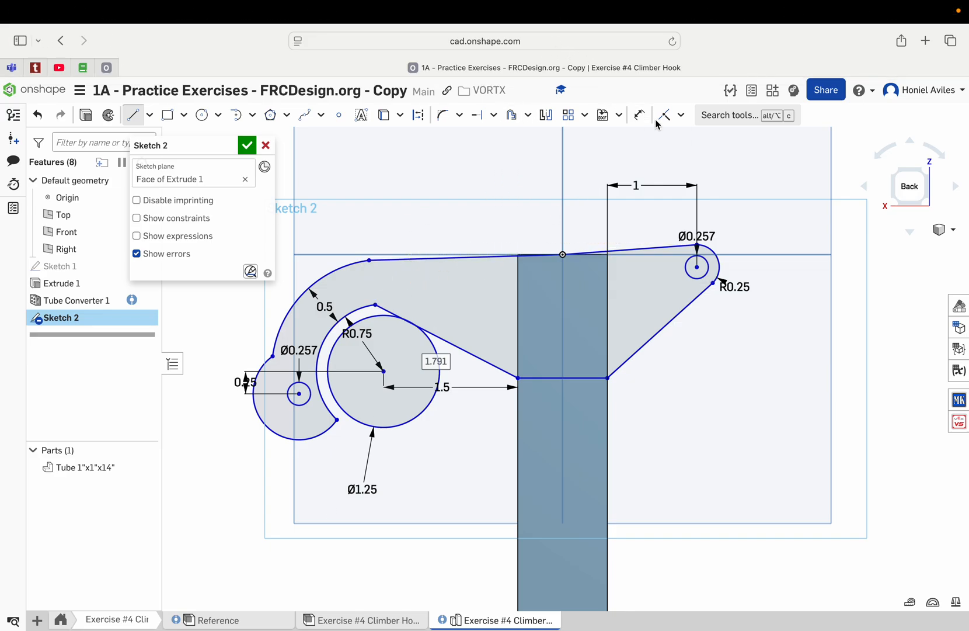
Apply horizontal constraints to the two lines along the top of the hook profile
click(681, 117)
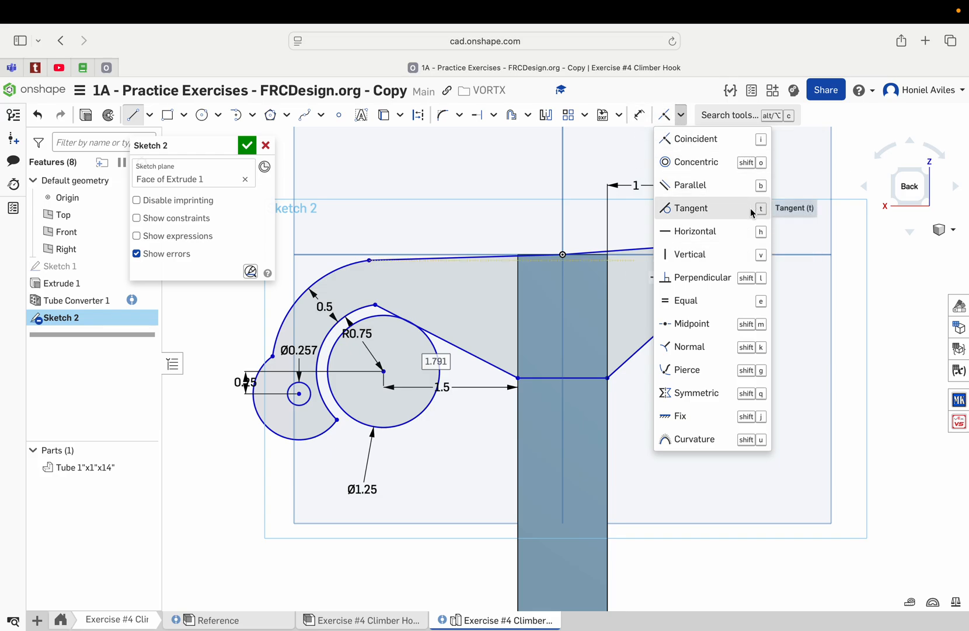
click(729, 234)
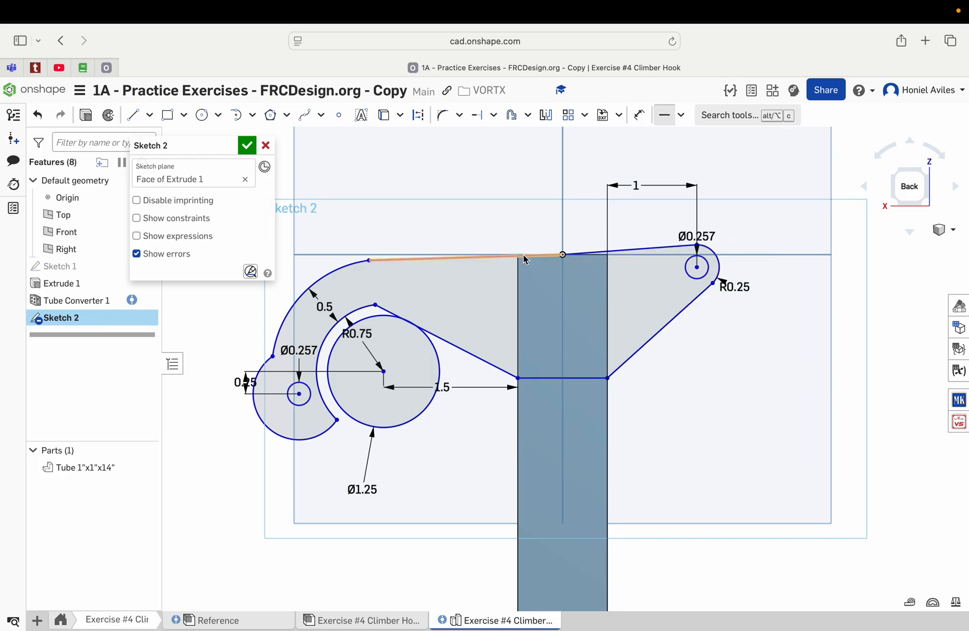
click(497, 256)
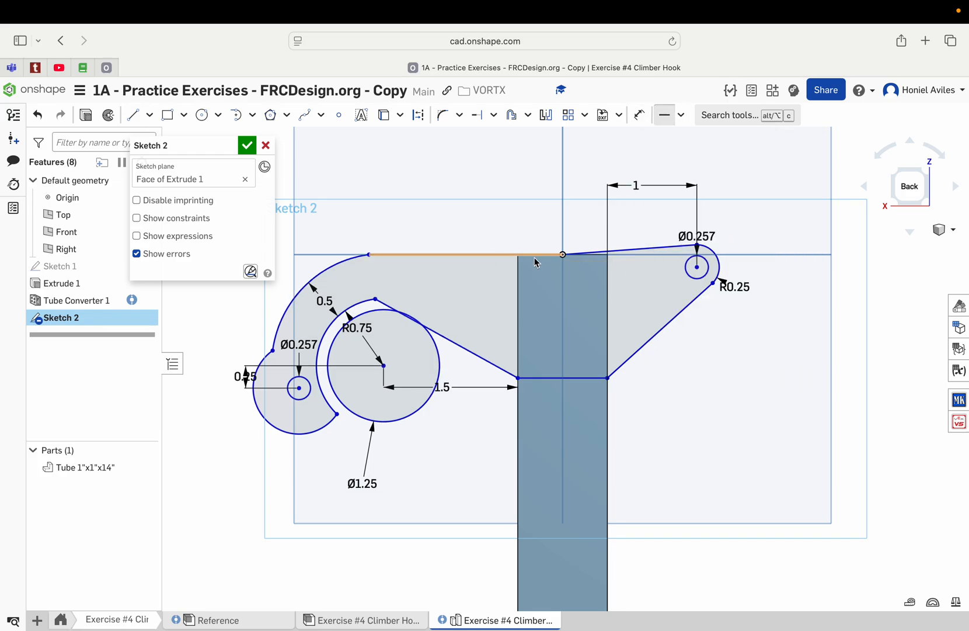
click(622, 250)
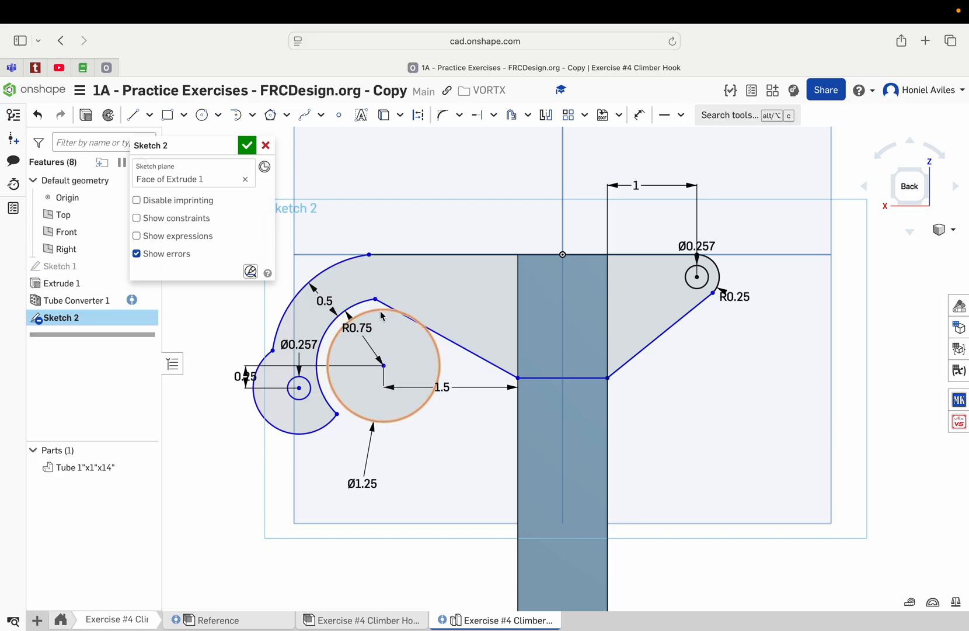
Convert the 1.25 in diameter circle to construction geometry
click(419, 116)
click(364, 320)
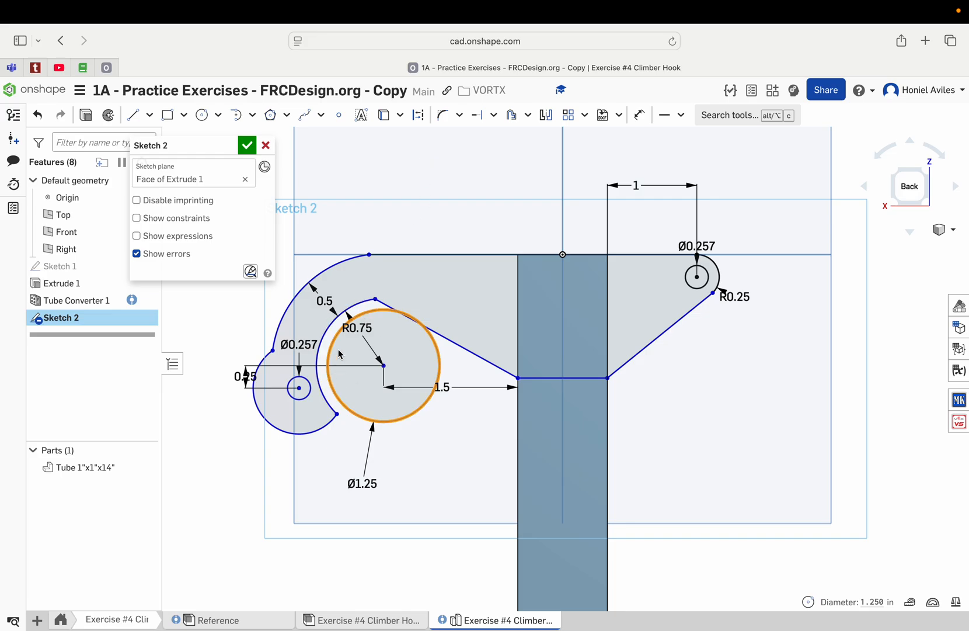
click(419, 117)
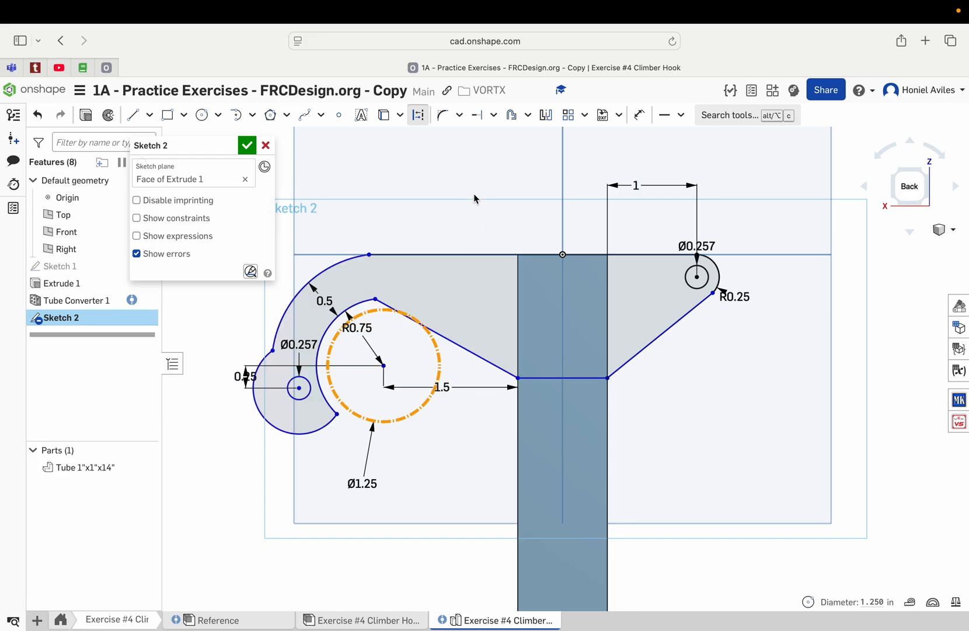
click(494, 177)
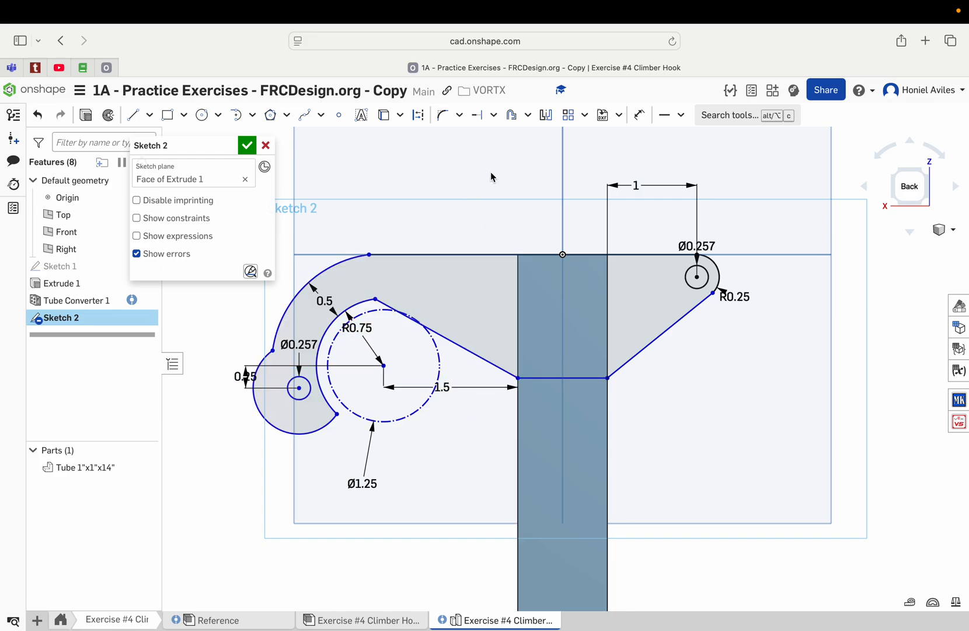
Apply tangent constraints between the top line and outer arc, the outer arc and hook-tip arc, and the inner arc and hook-tip arc
click(680, 115)
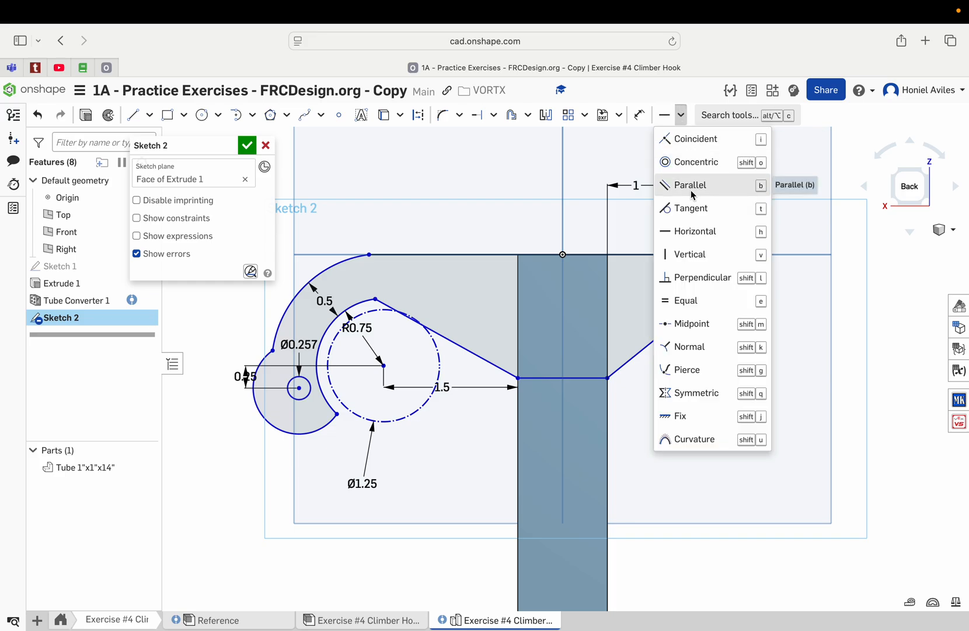
click(690, 211)
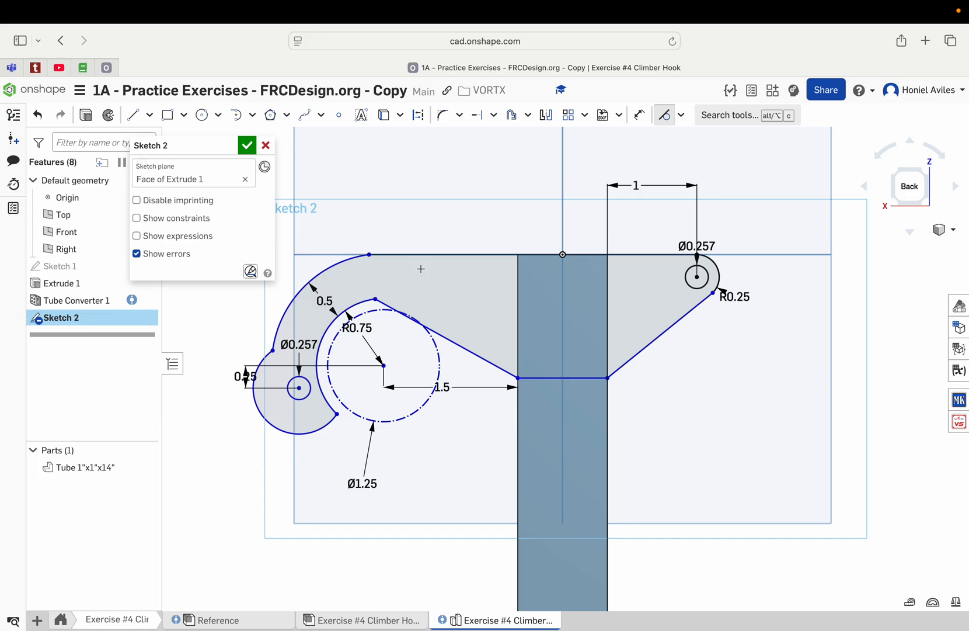
click(378, 255)
click(329, 265)
click(274, 334)
click(255, 401)
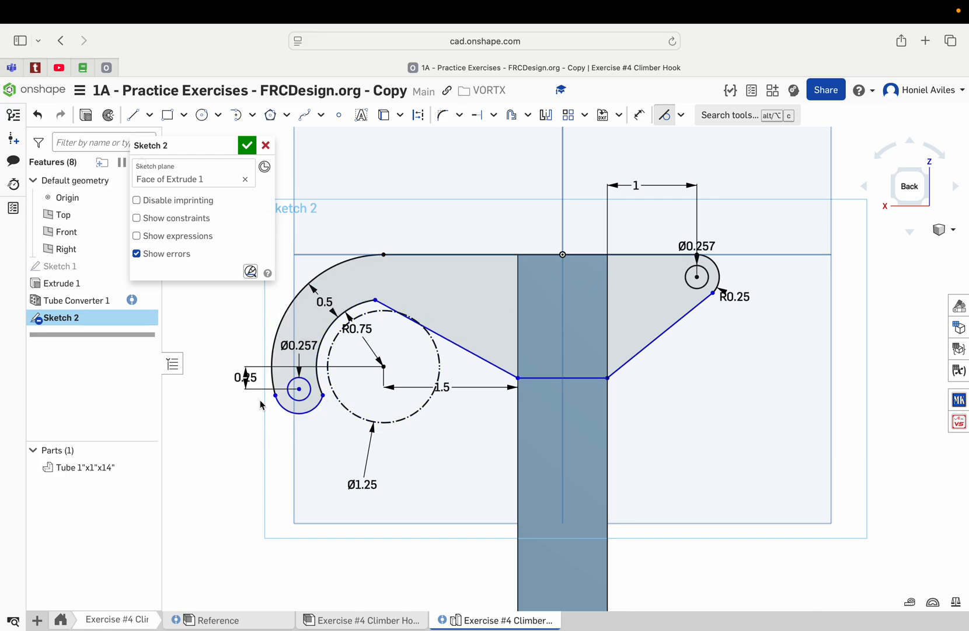
click(316, 354)
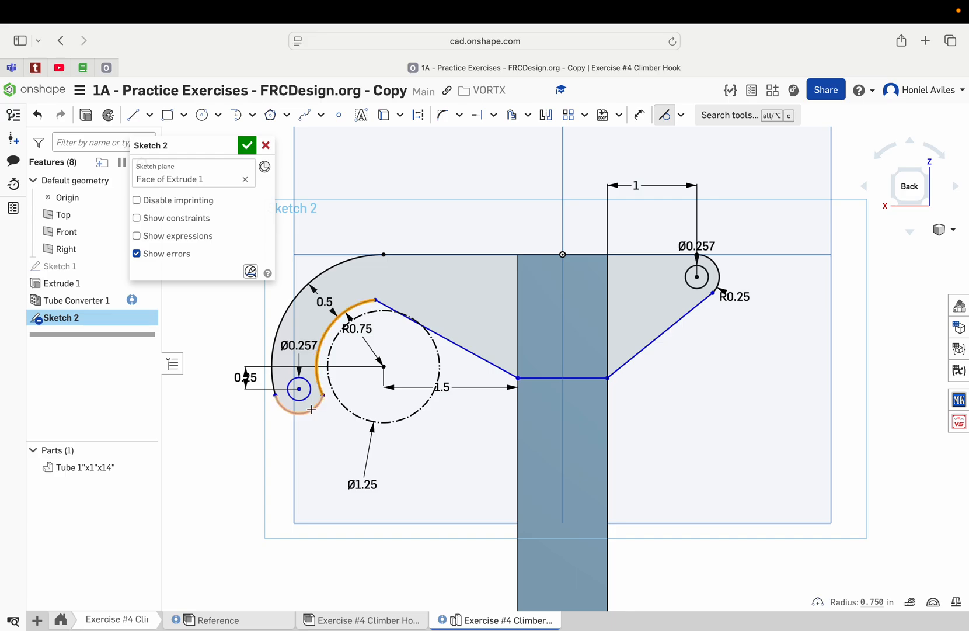
click(311, 408)
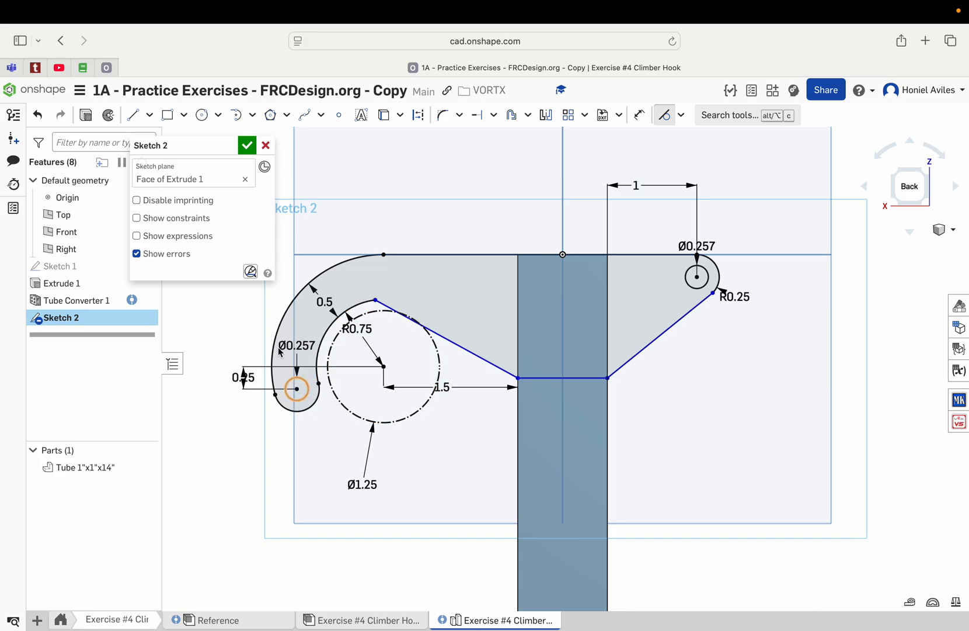
Make the two slanted lines tangent to their adjoining arcs, one to the hook's inner arc and the other to the 0.25 in arc
click(457, 341)
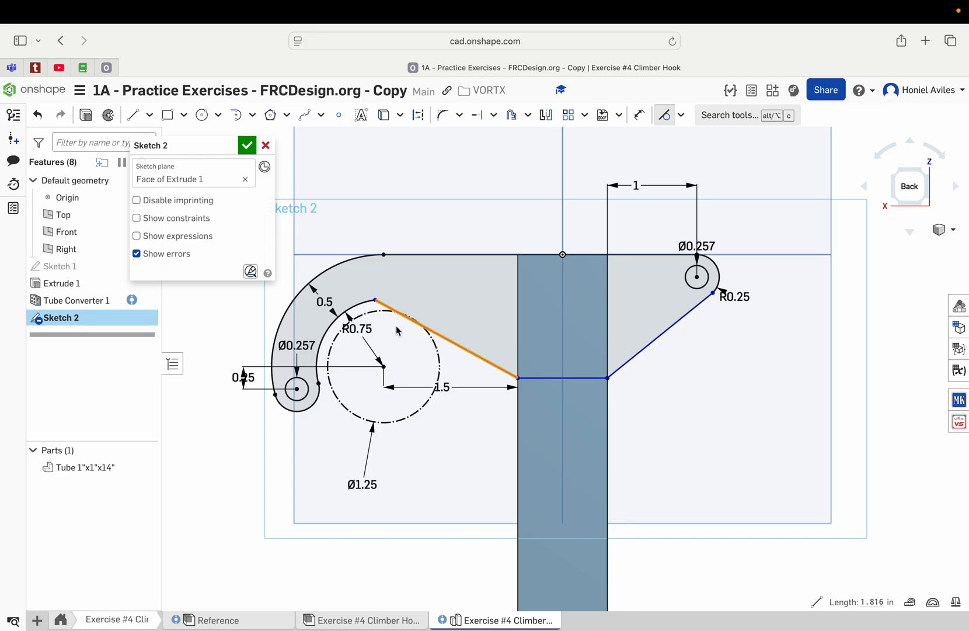
click(350, 308)
key(t)
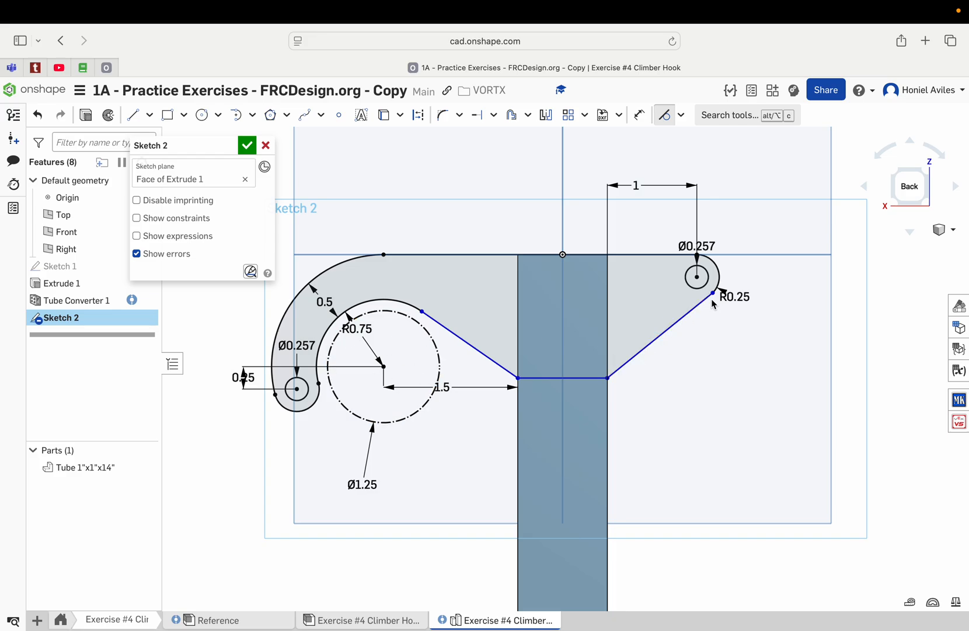
click(720, 270)
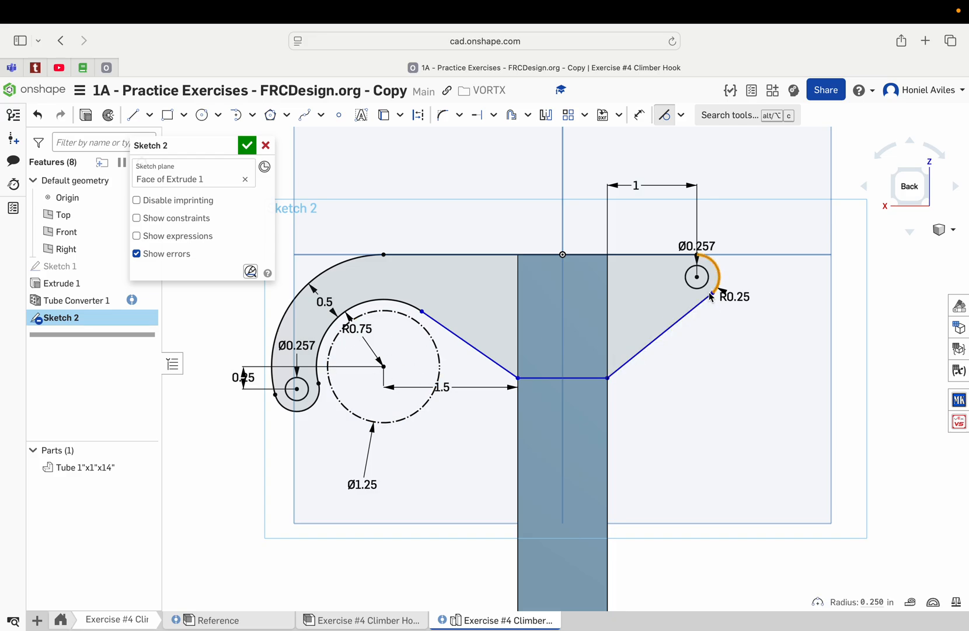
click(707, 297)
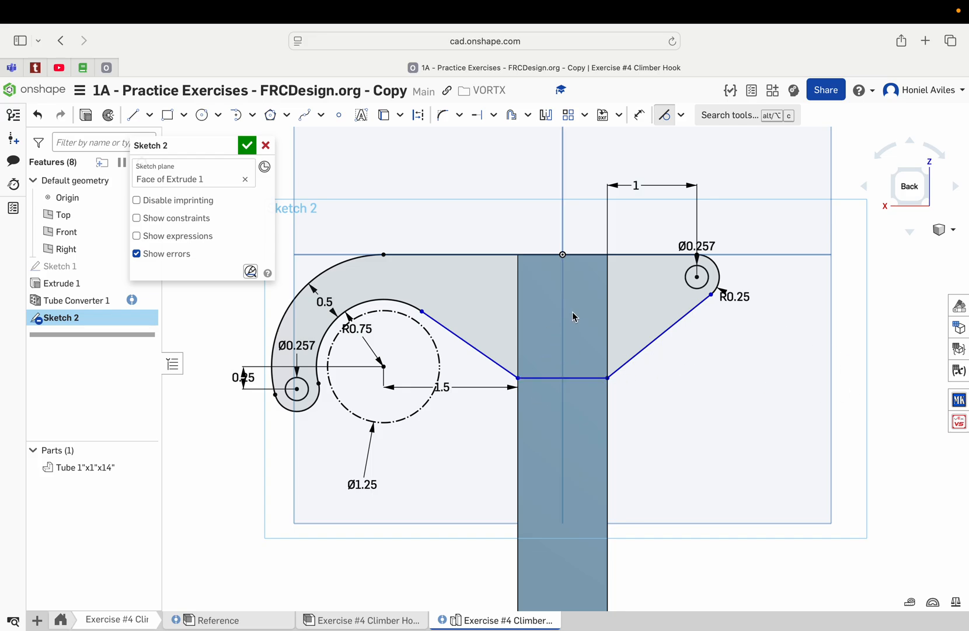
Dimension the distance between the profile's top line and the horizontal line across the tube as 2 in
click(645, 119)
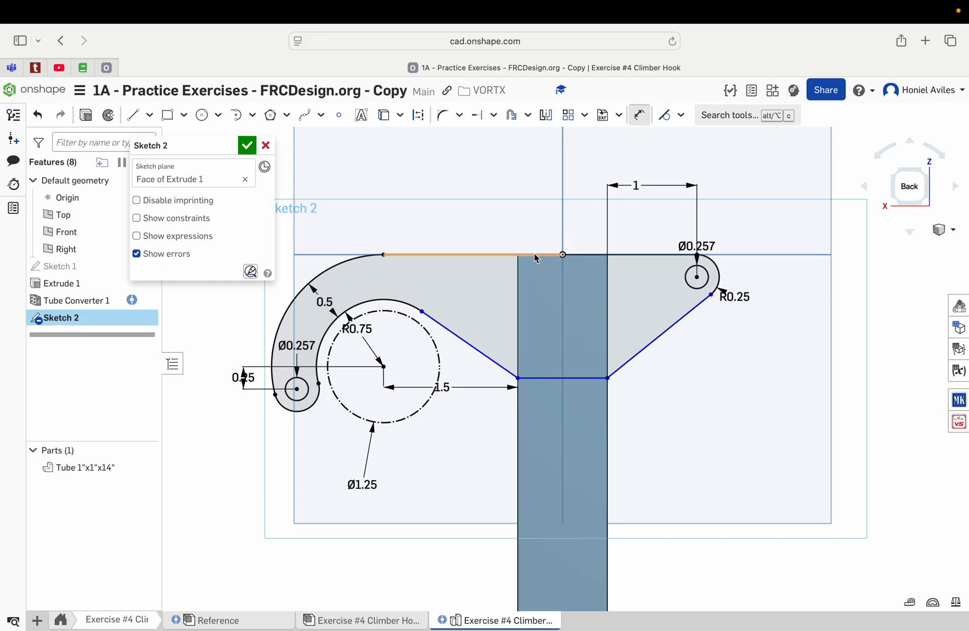
click(503, 254)
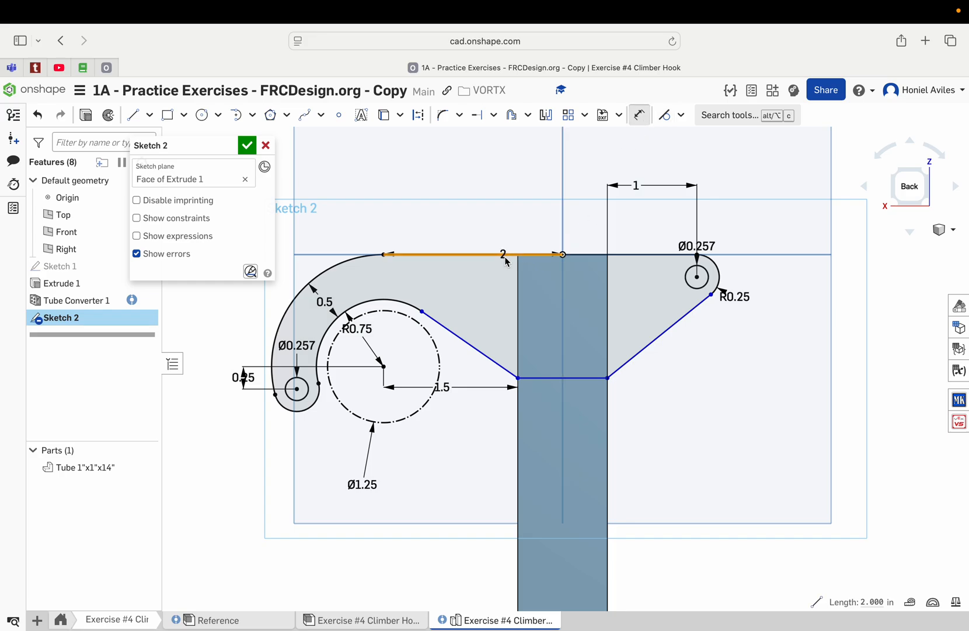
click(539, 378)
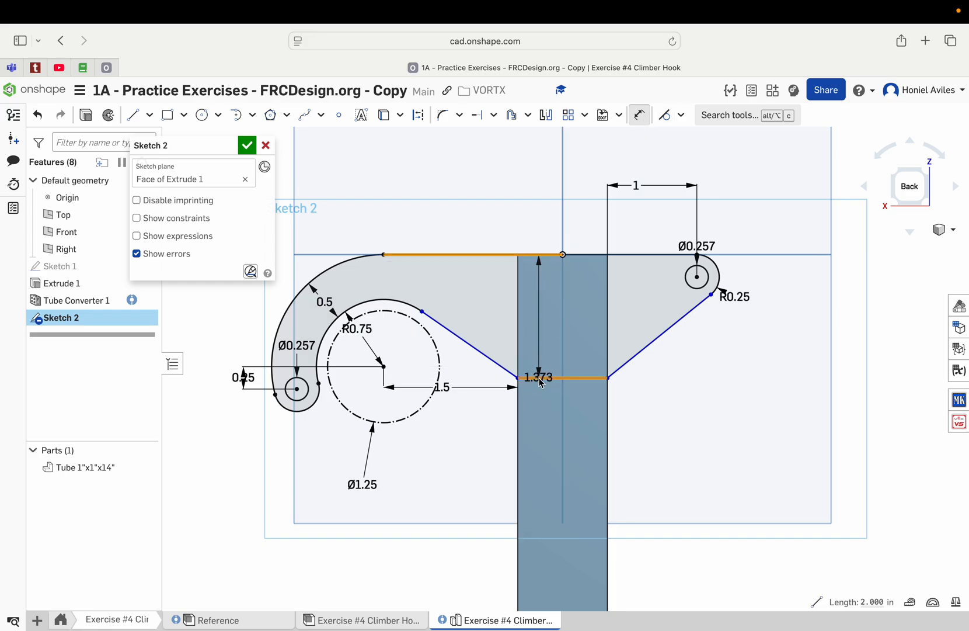
click(541, 326)
text(2)
key(Return)
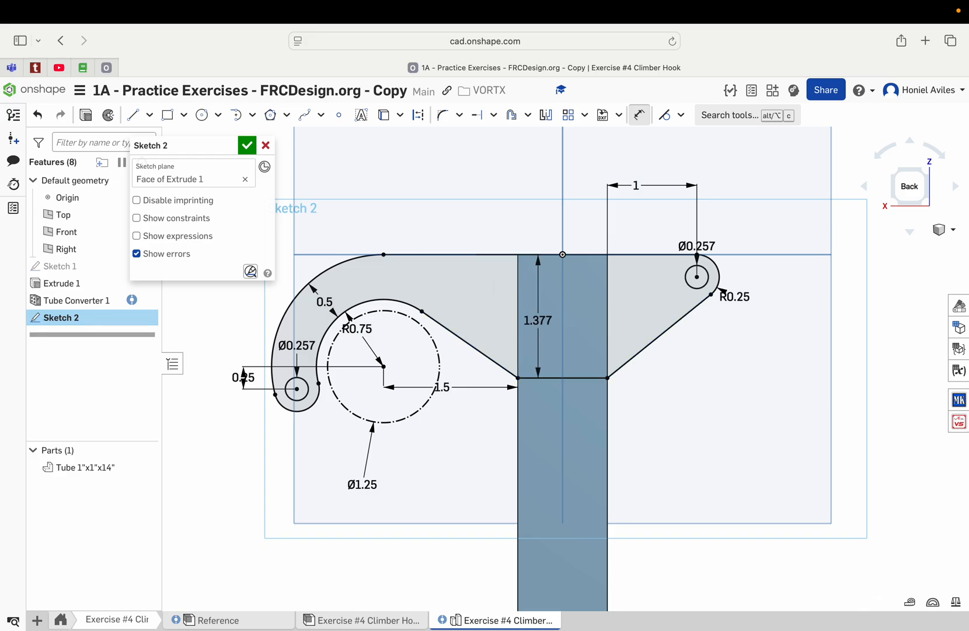
Sketch a 0.201 in diameter circle on the tube's vertical centerline, just below the origin
mouse_move(791, 626)
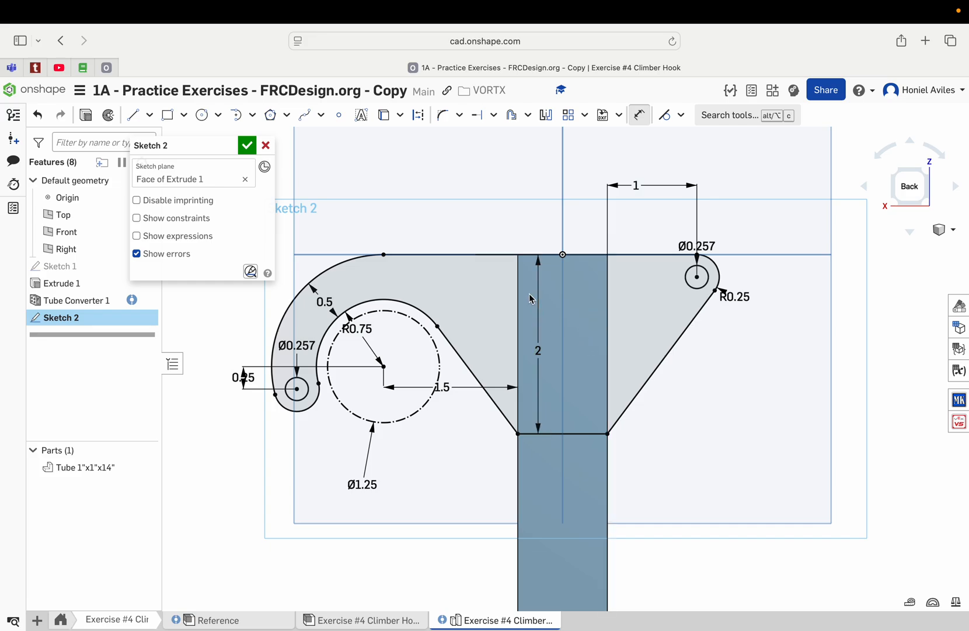
click(202, 114)
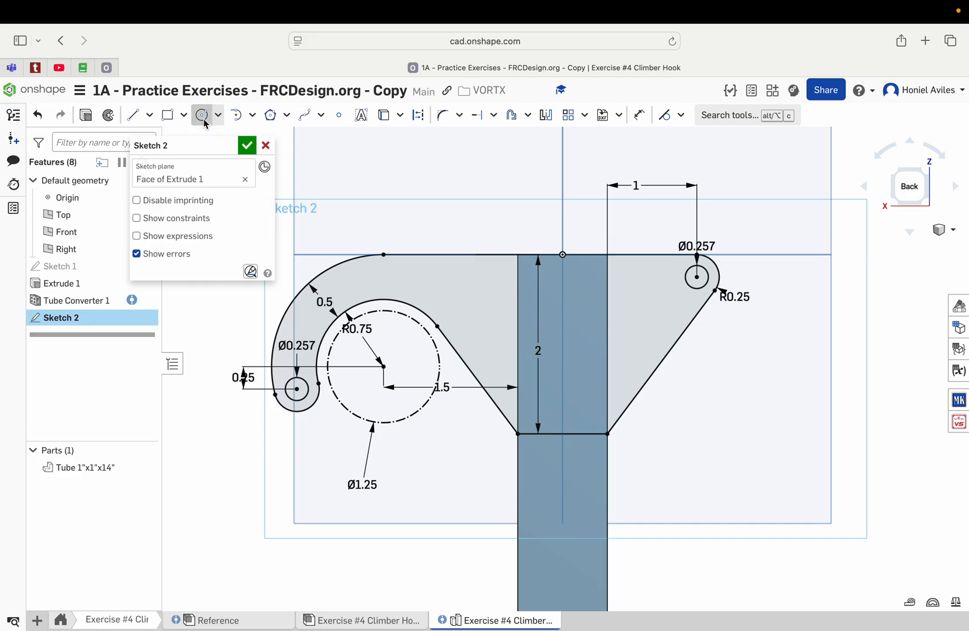
click(563, 285)
key(Tab)
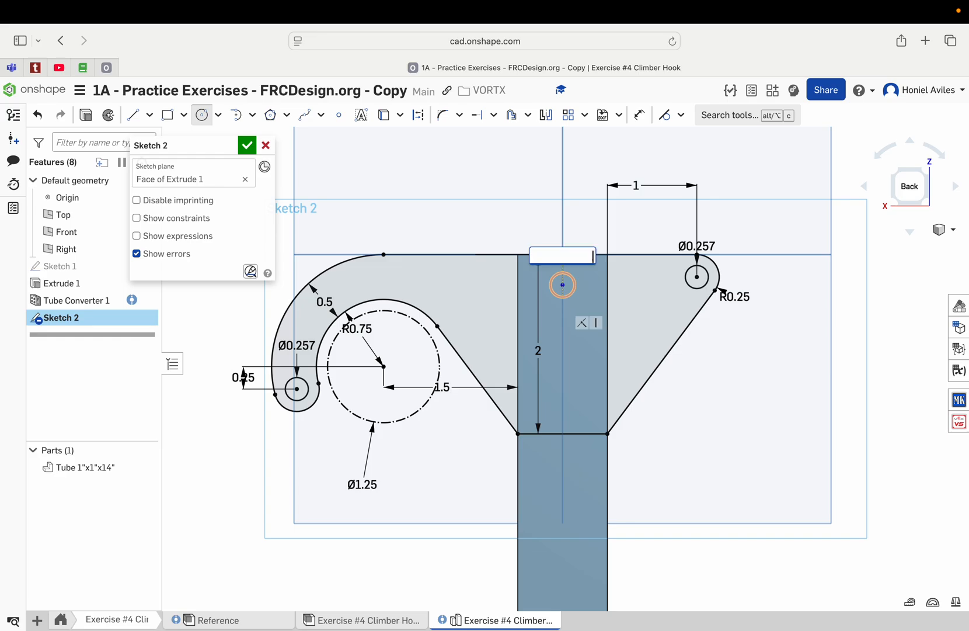
text(.201)
key(Return)
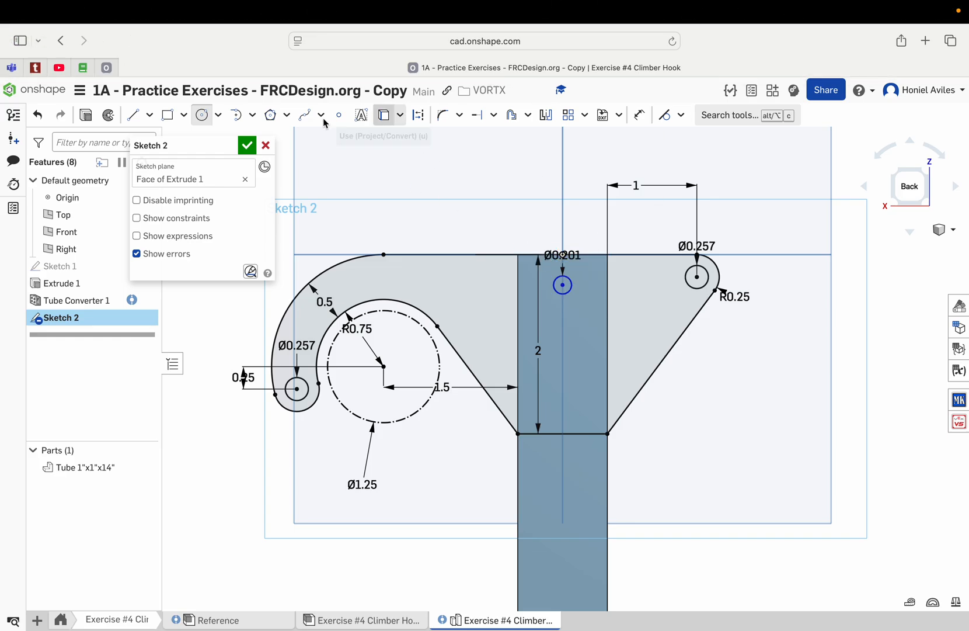
Dimension the 0.201 in circle's center 0.25 in below the profile's top line
key(d)
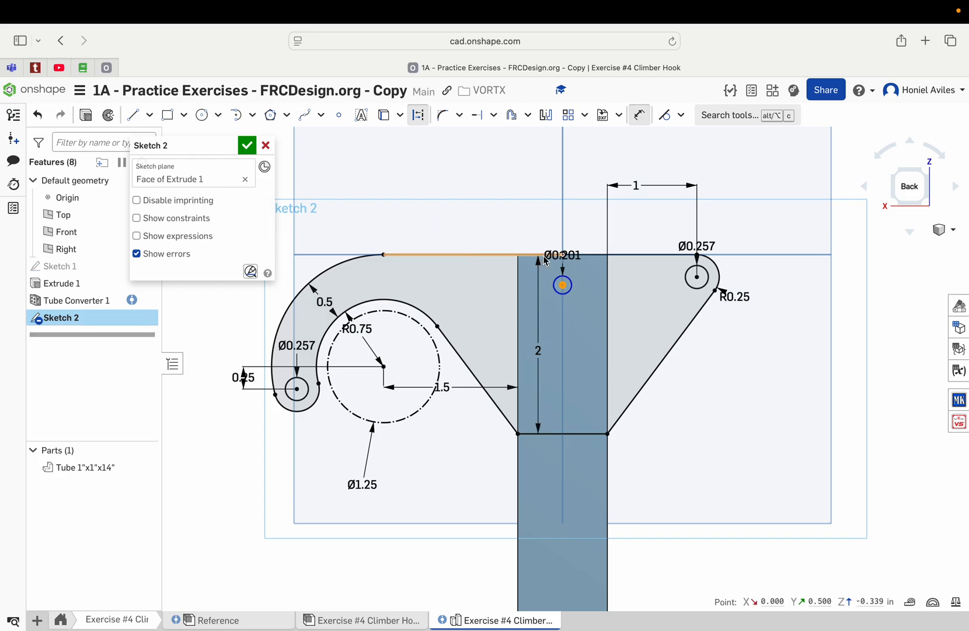
click(546, 257)
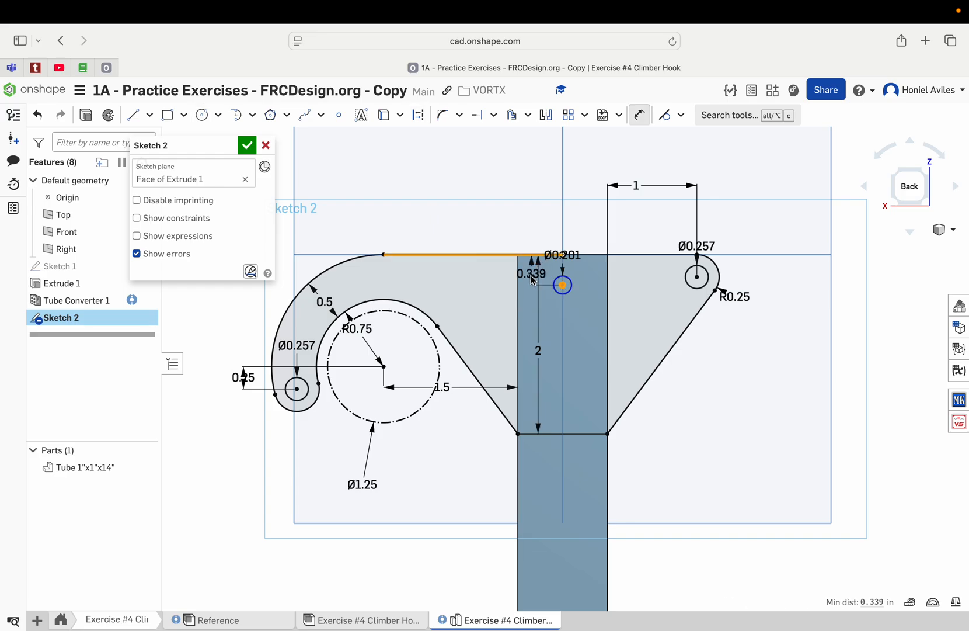
click(489, 278)
key(BackSpace)
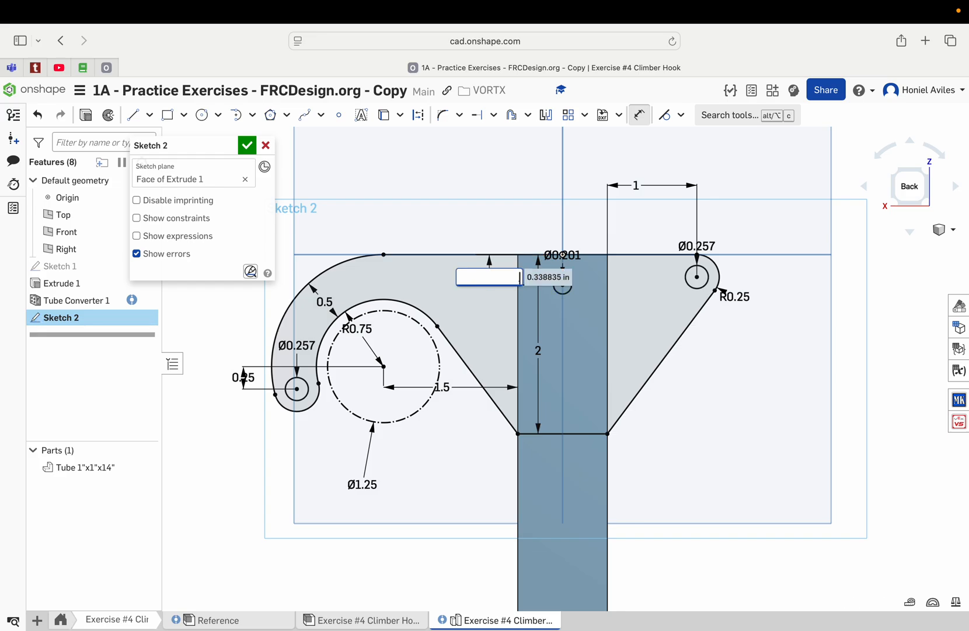
text(.25)
key(Return)
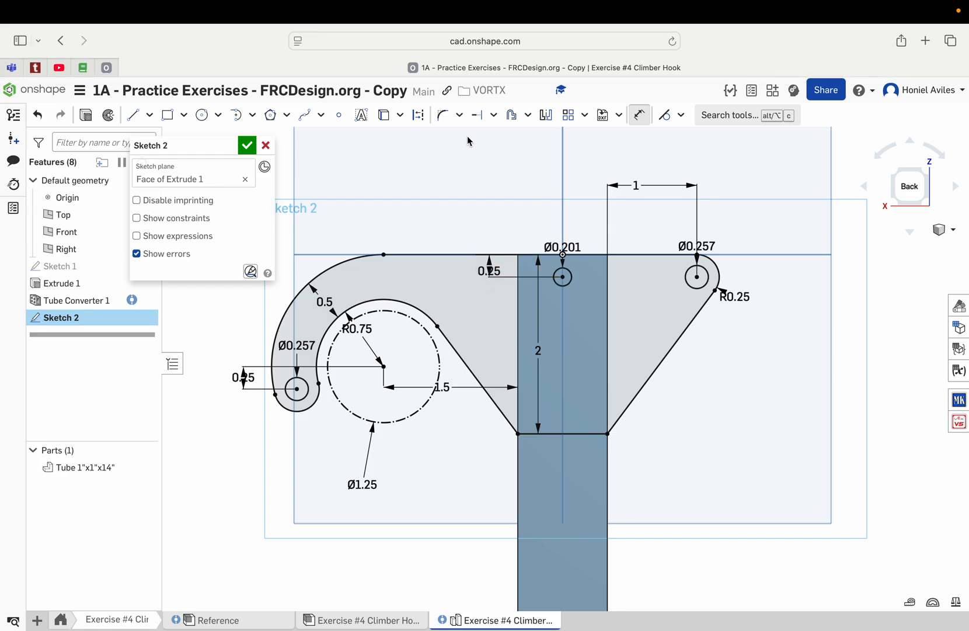
Start a linear sketch pattern of the 0.201 in circle, flip its vertical direction downward and set four vertical instances
click(573, 121)
click(570, 278)
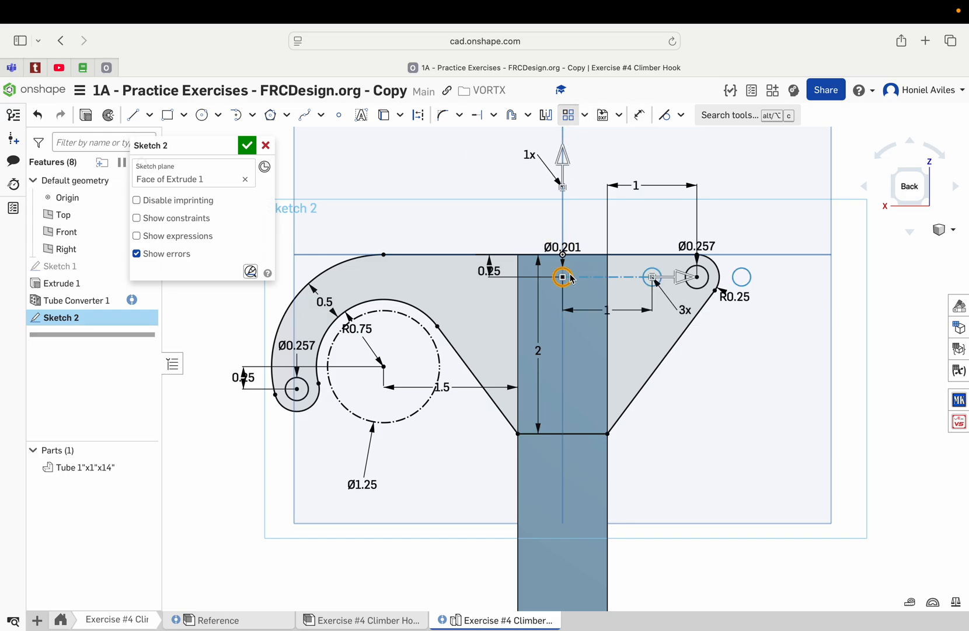
click(563, 157)
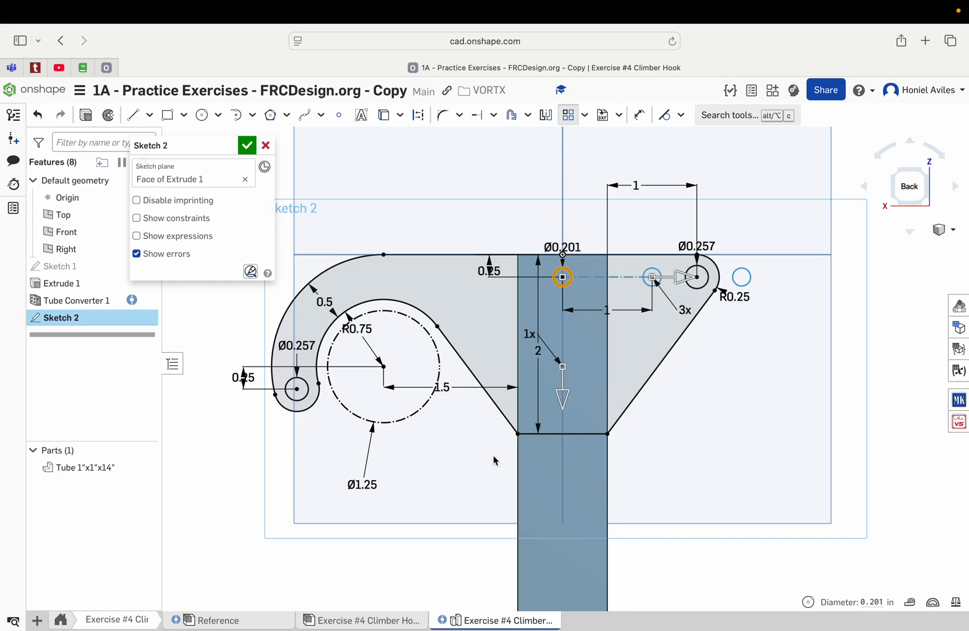
click(530, 334)
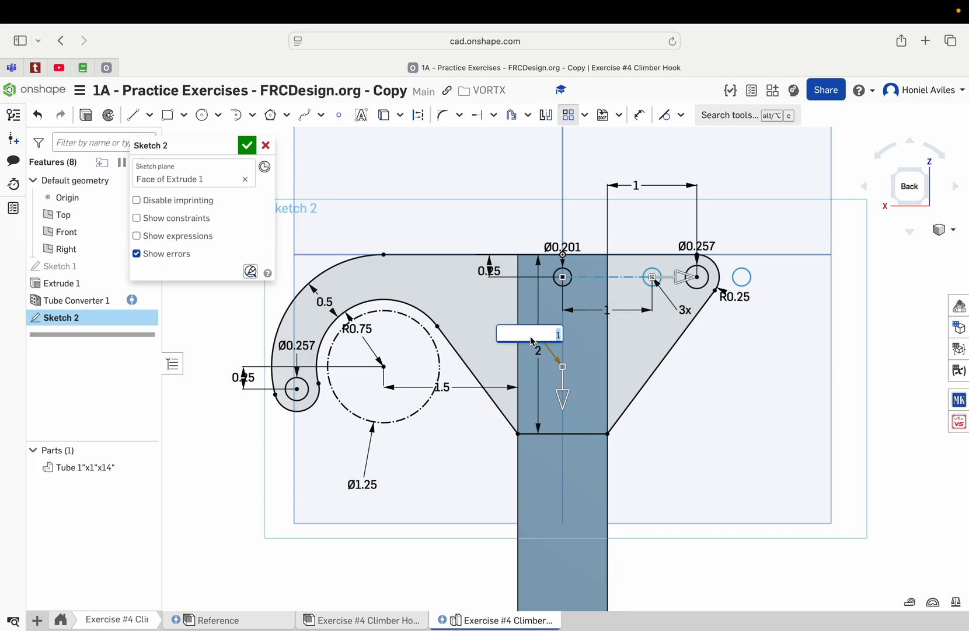
text(4)
key(Return)
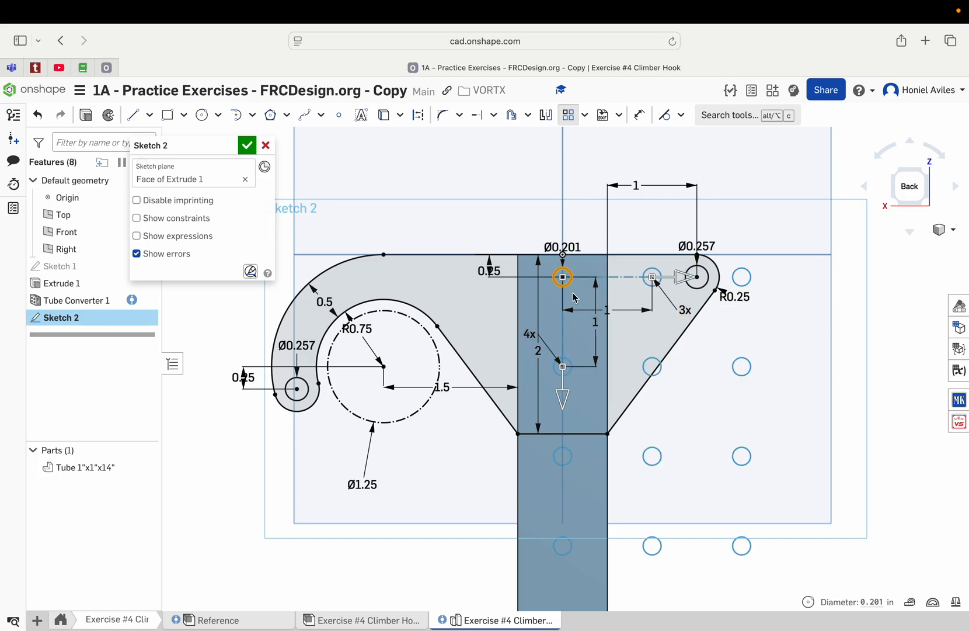
Reduce the pattern to one horizontal instance, set its vertical spacing to 0.5 in and complete it
click(683, 311)
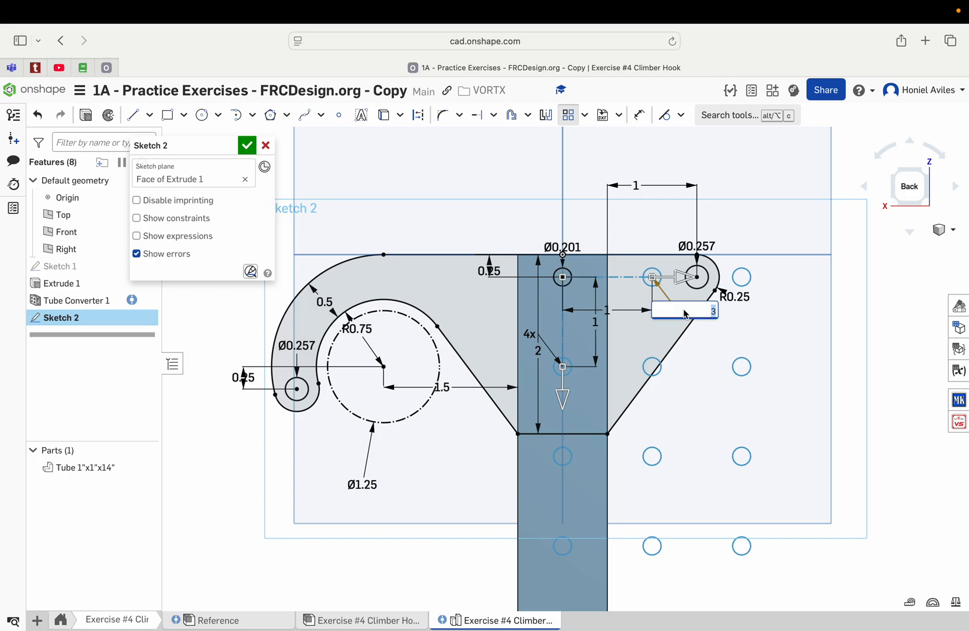
text(1)
key(Return)
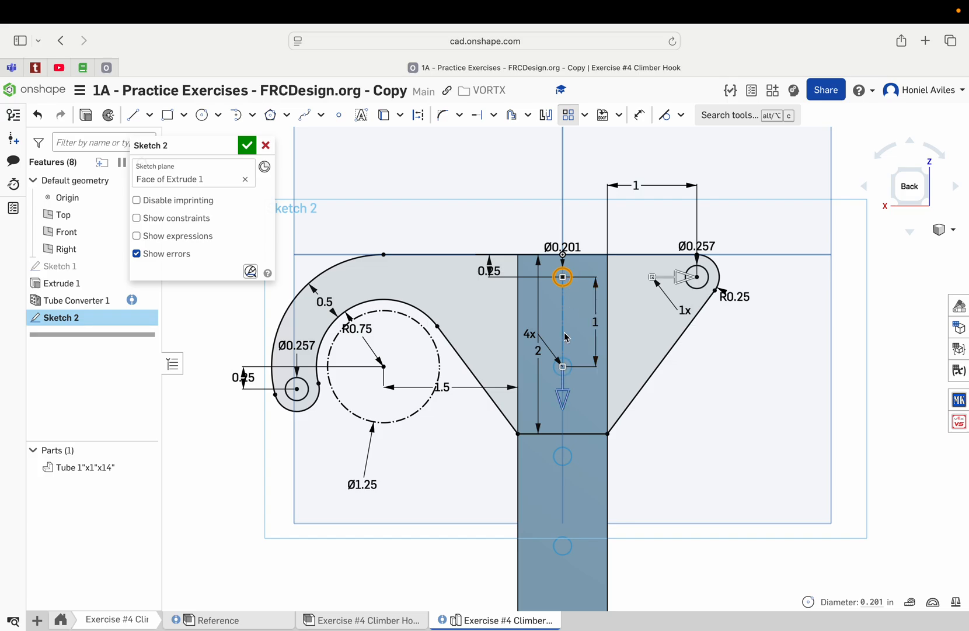
click(594, 321)
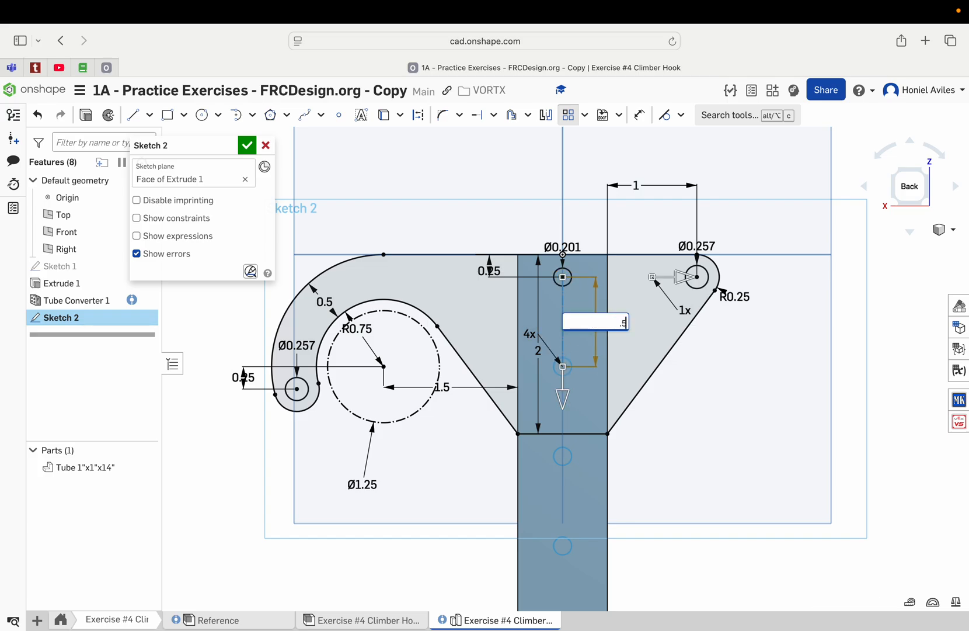
text(.5)
key(Return)
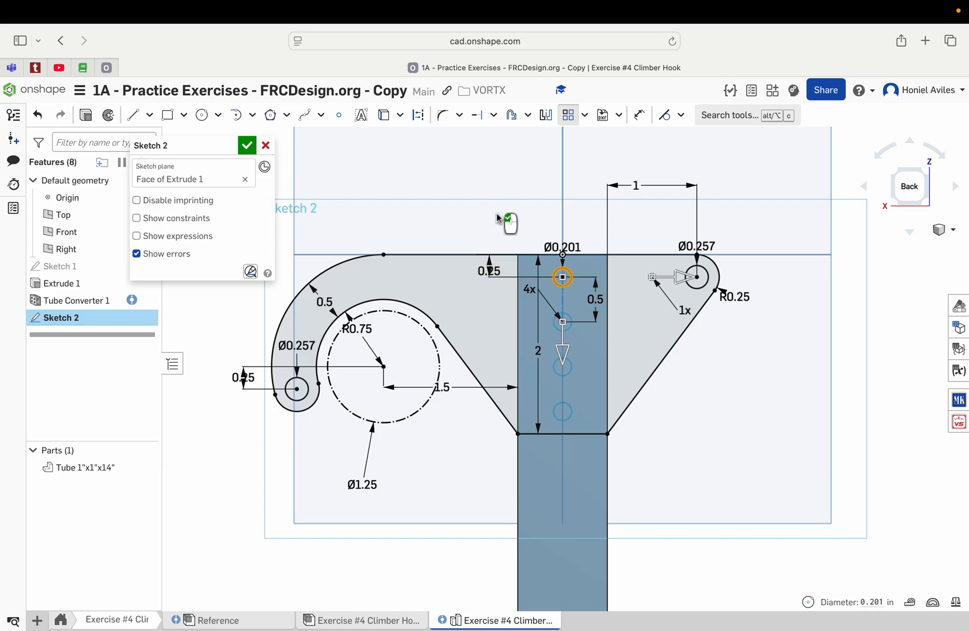
click(497, 217)
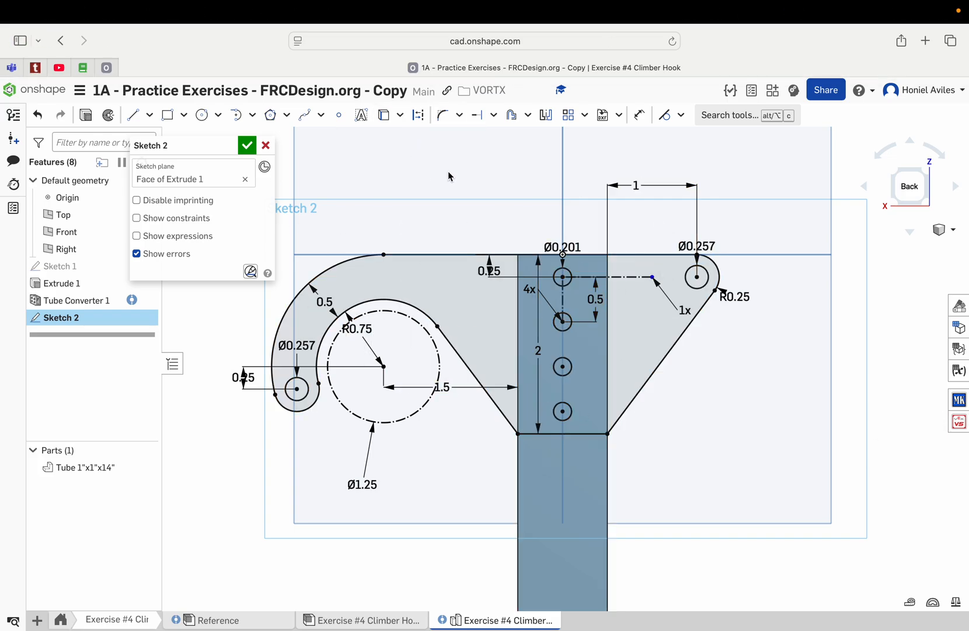
Finish the hook sketch and extrude all its faces as a new part with a blind depth of 3/16 in
click(247, 146)
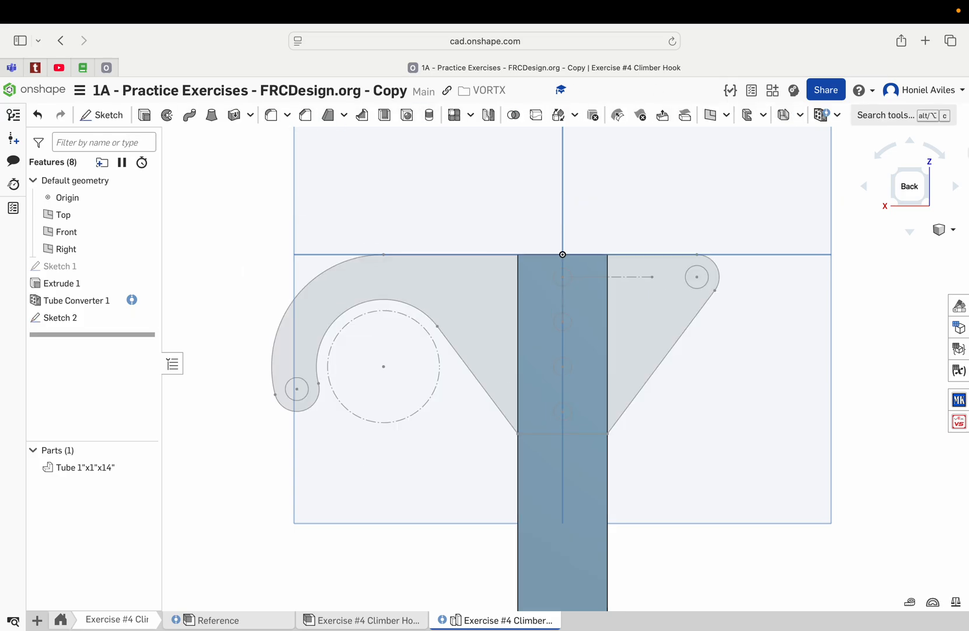
click(894, 168)
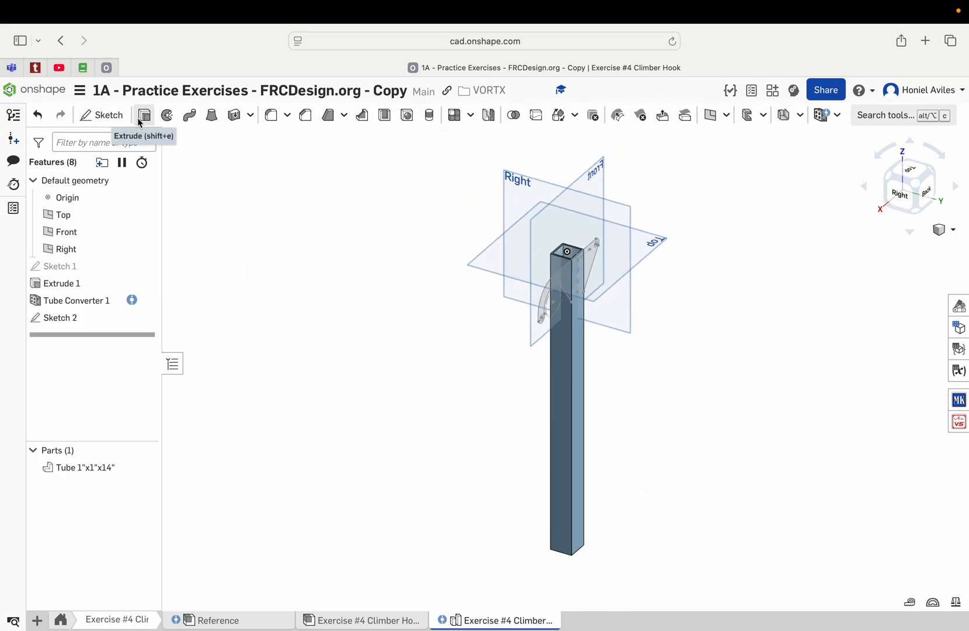
click(140, 121)
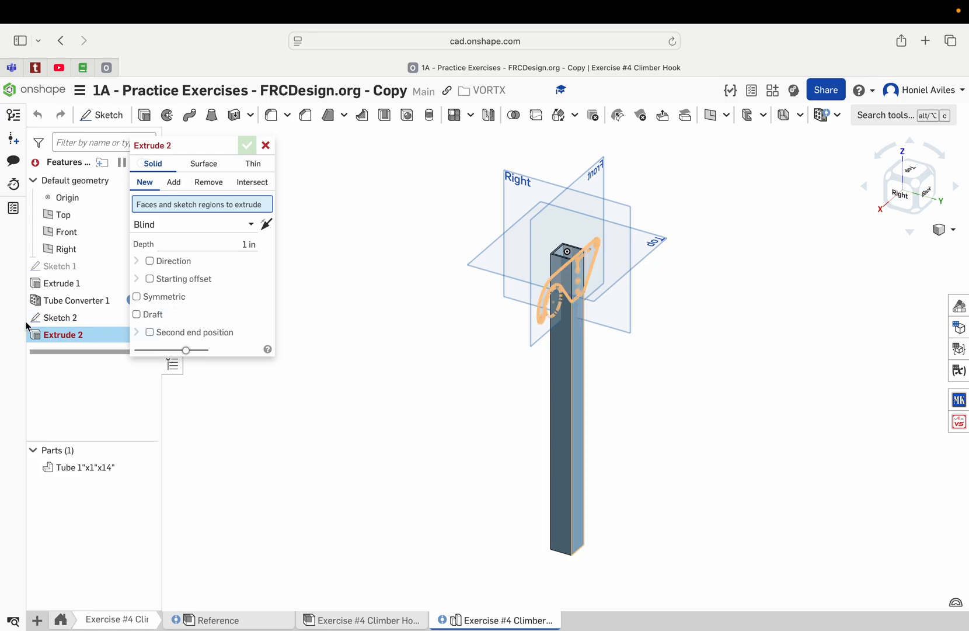
click(63, 323)
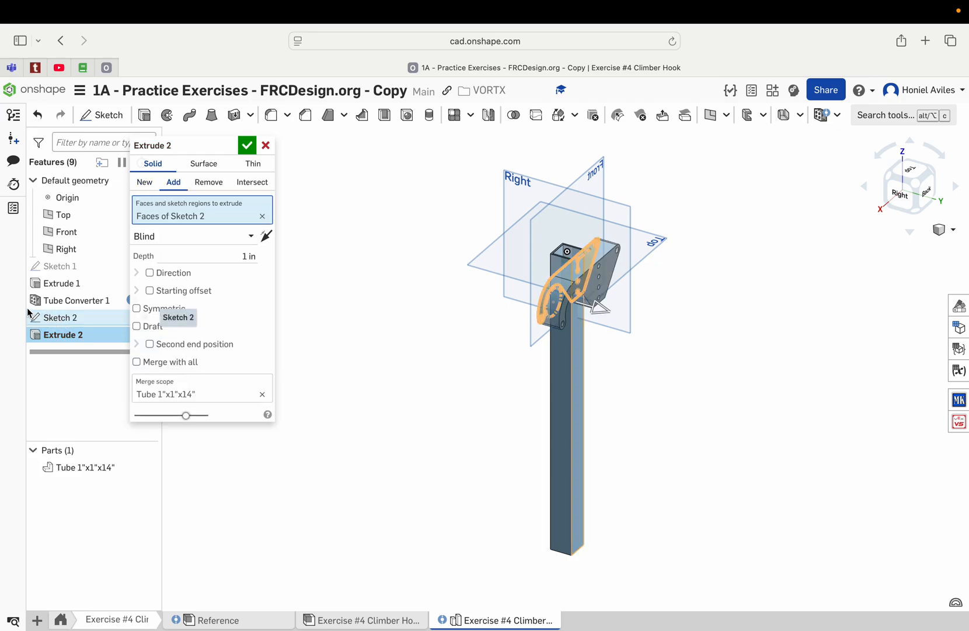
click(147, 185)
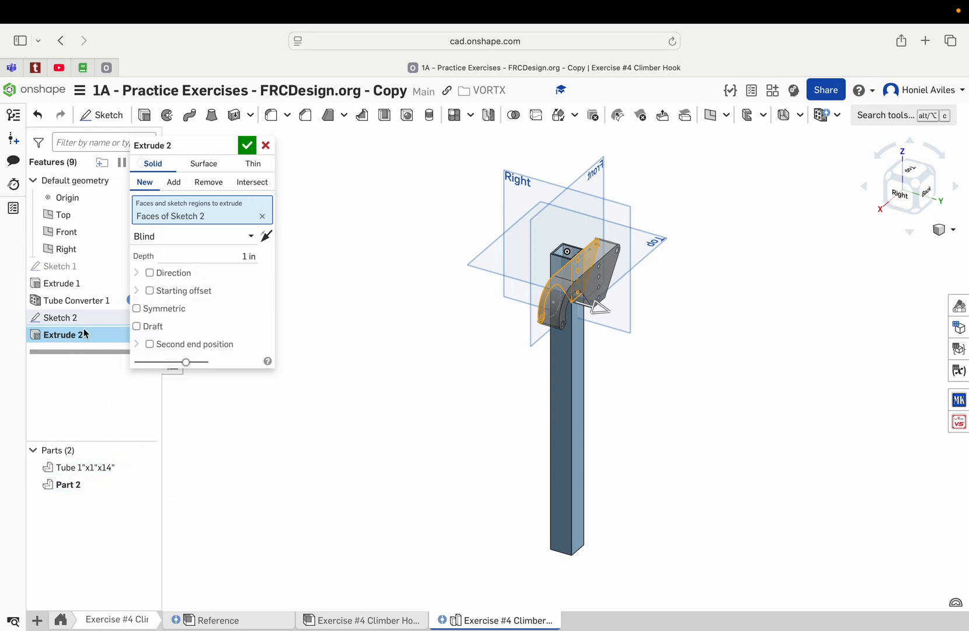
click(246, 258)
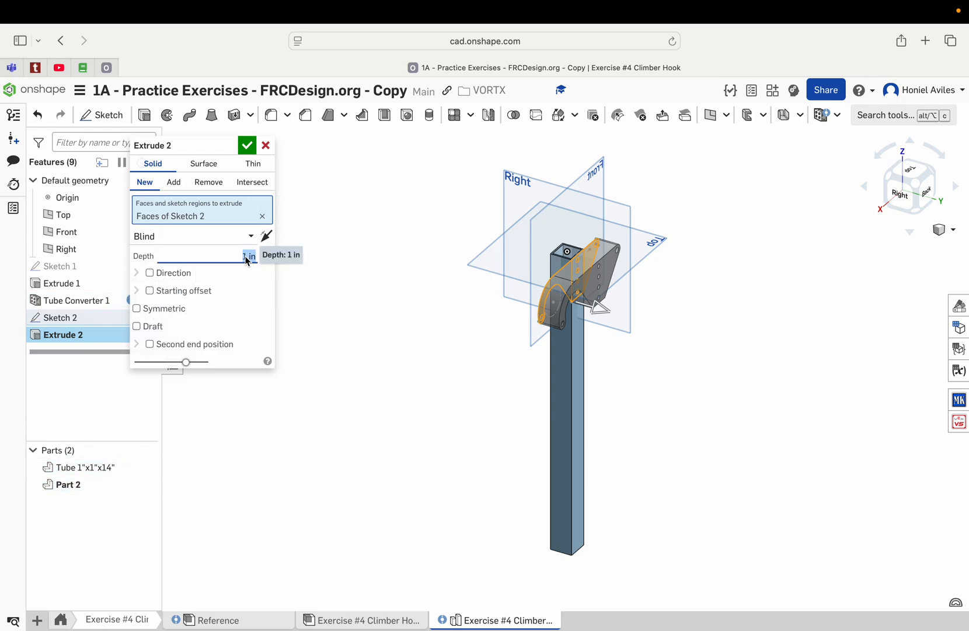
text(3/16)
key(Return)
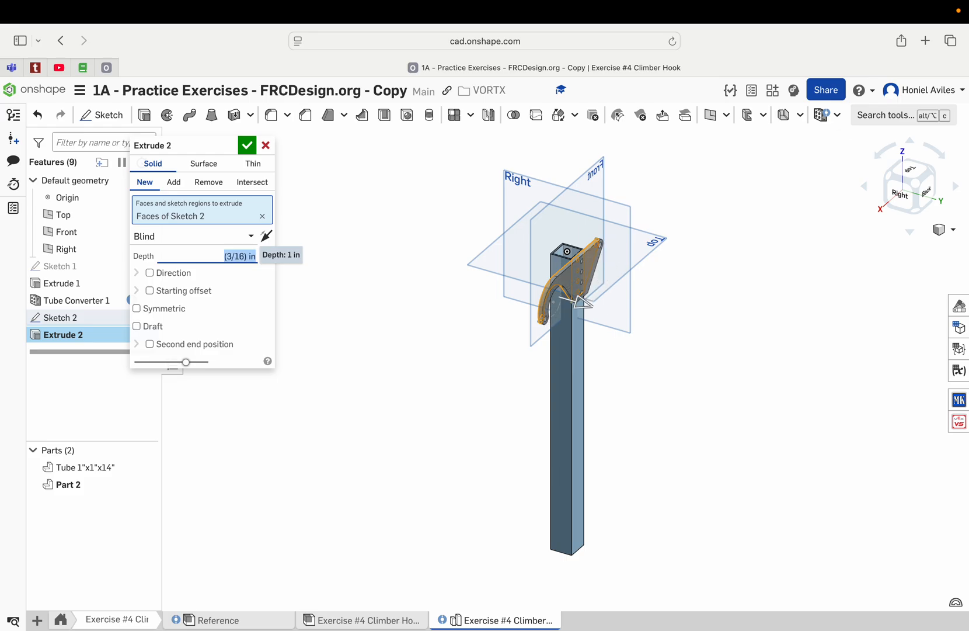
click(267, 260)
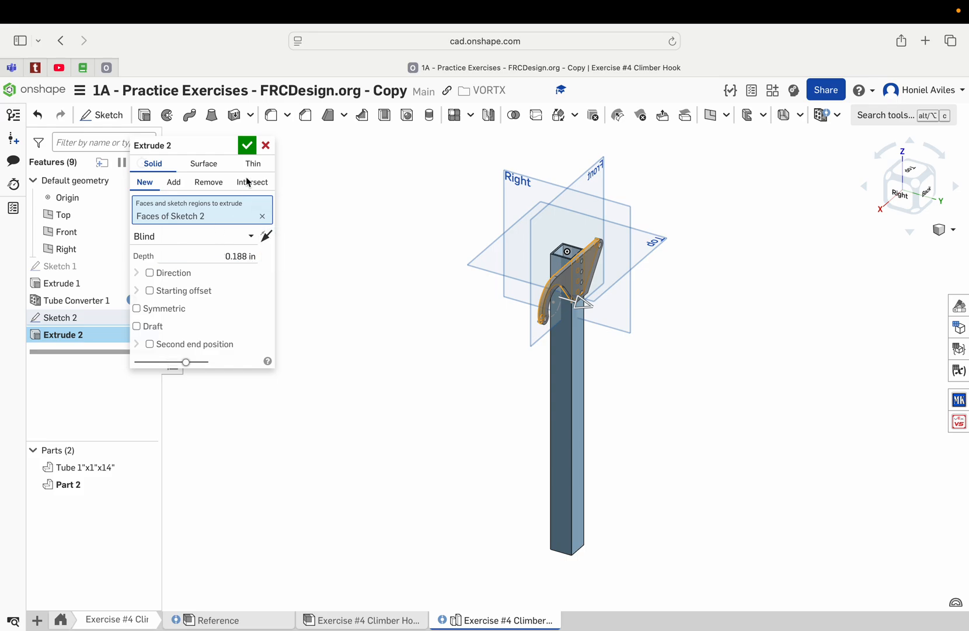
click(245, 148)
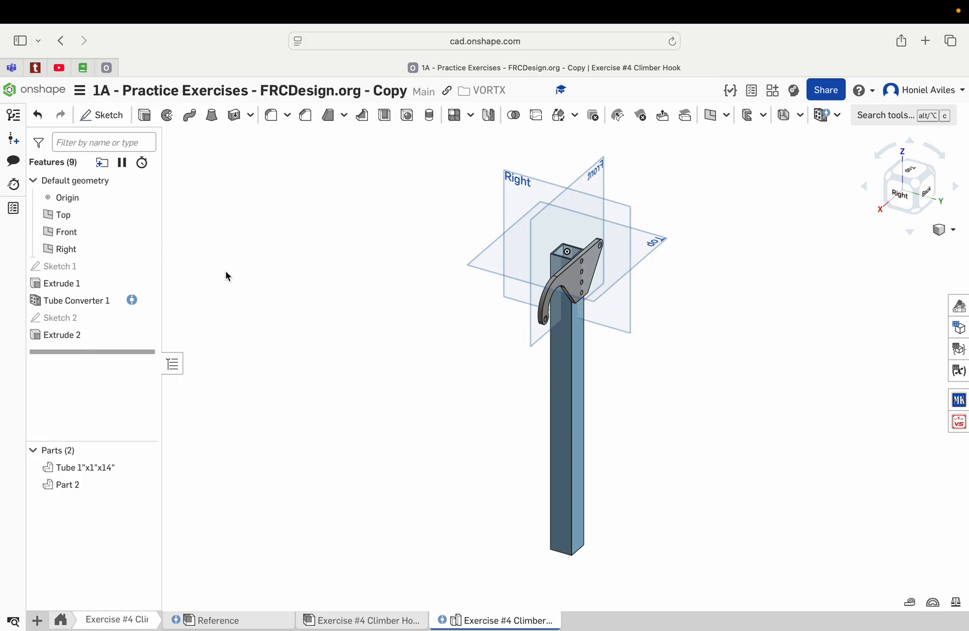
Fillet the two lower corner edges of the hook plate, where it meets the tube's sides, with a 0.25 in radius
click(271, 117)
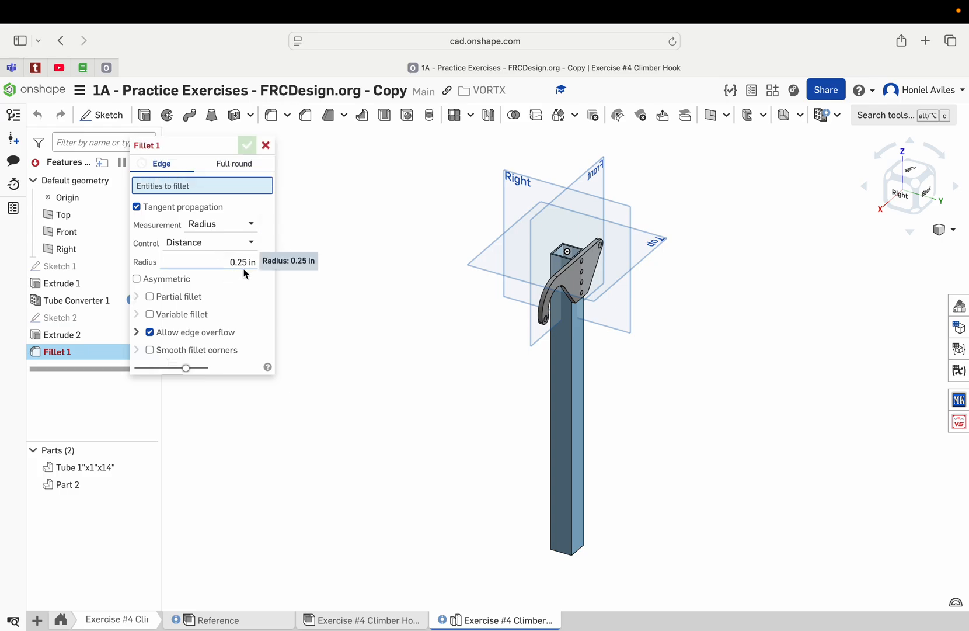
right_drag(584, 349, 554, 261)
scroll(571, 293, up, 2)
scroll(574, 300, up, 5)
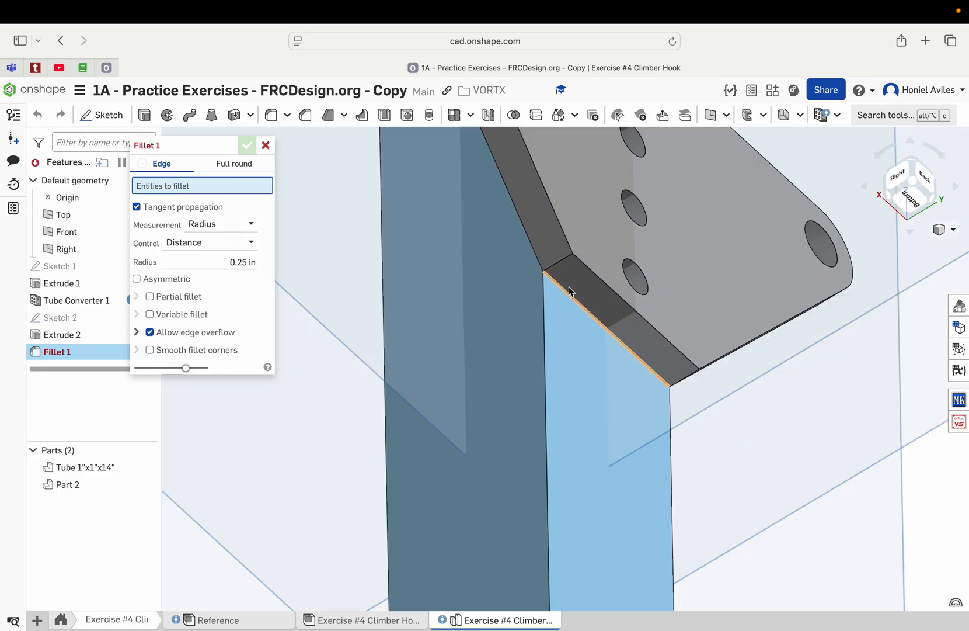
click(557, 263)
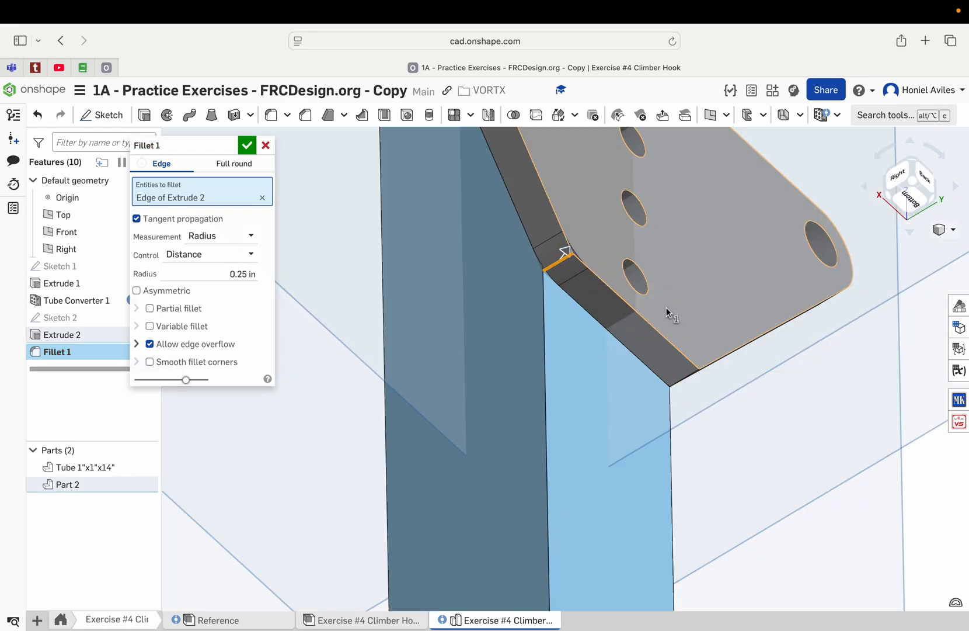
mouse_move(614, 298)
right_down()
mouse_move(599, 278)
mouse_move(714, 392)
right_up()
click(710, 390)
click(712, 310)
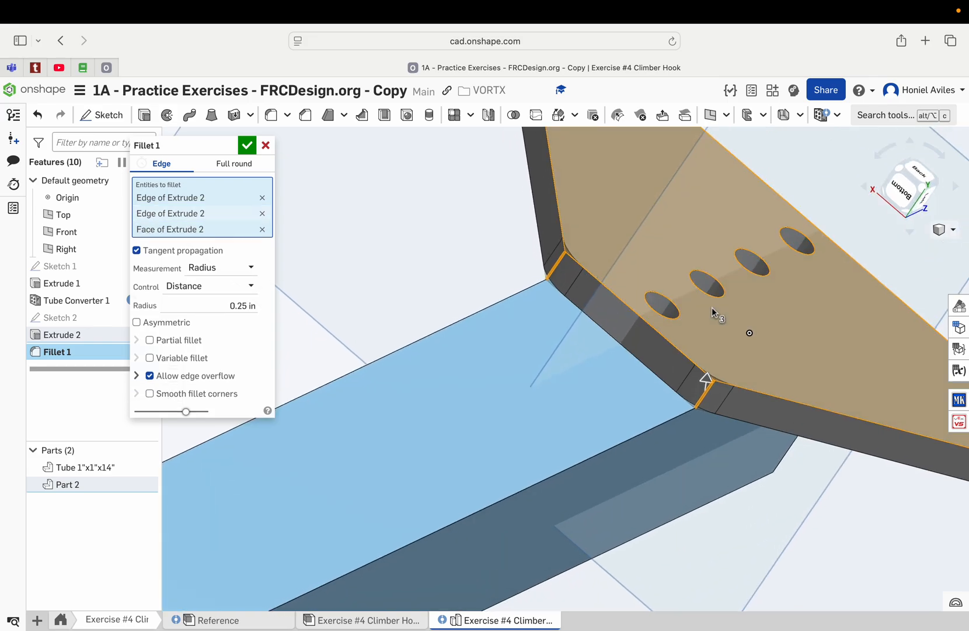
click(262, 230)
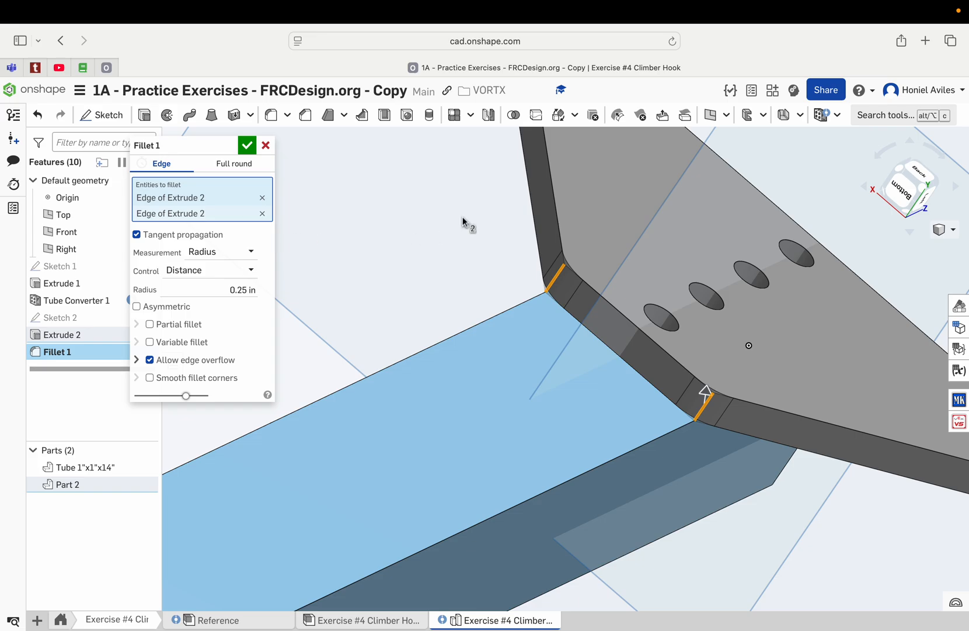
click(891, 176)
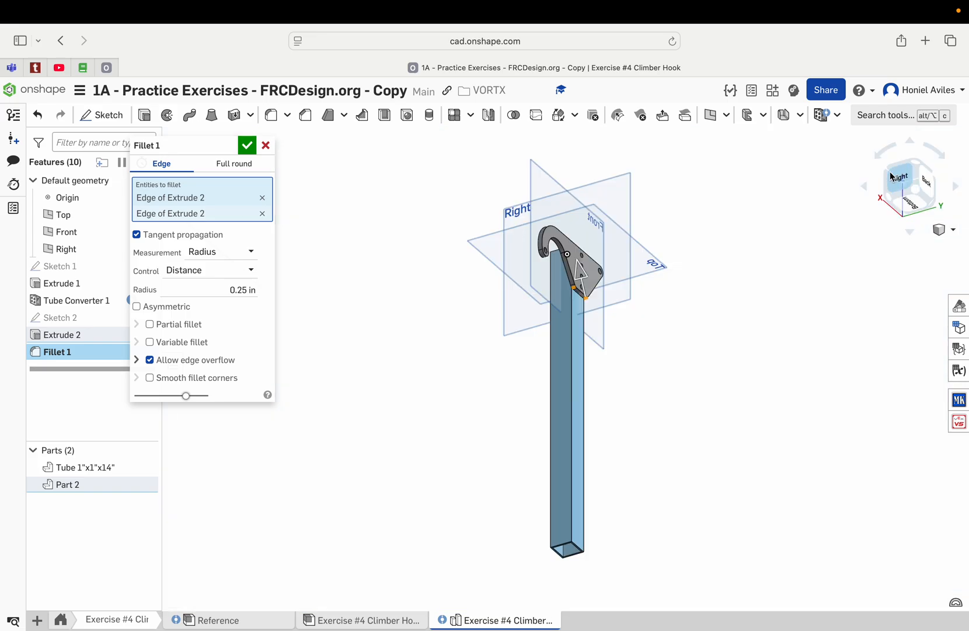
click(247, 146)
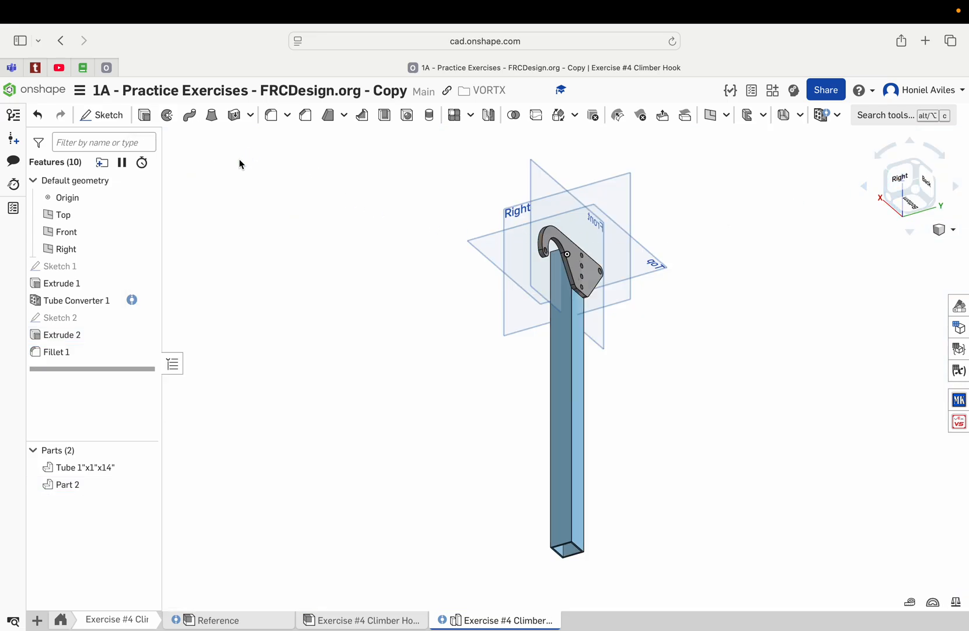
Add a round spacer with 0.5 in external diameter at the hook tip's hole, extending up to the tube face opposite the plate
click(920, 169)
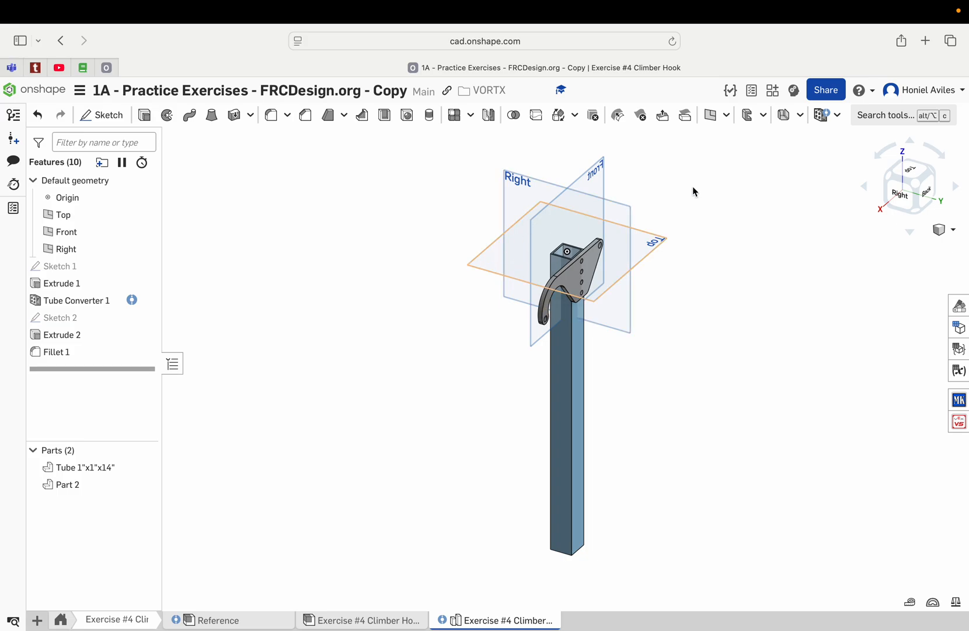
click(838, 115)
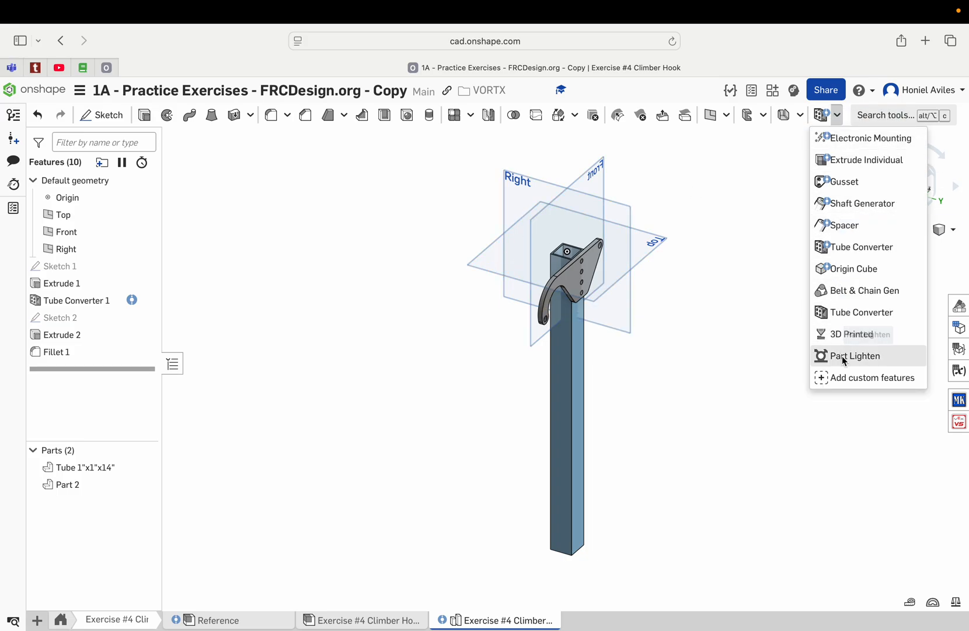
click(843, 227)
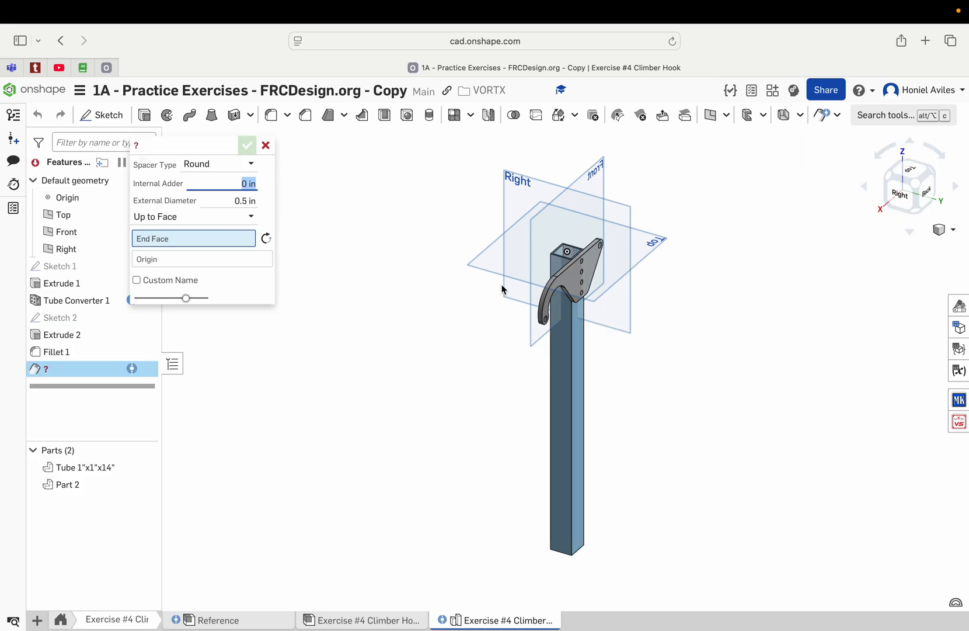
right_drag(514, 313, 463, 305)
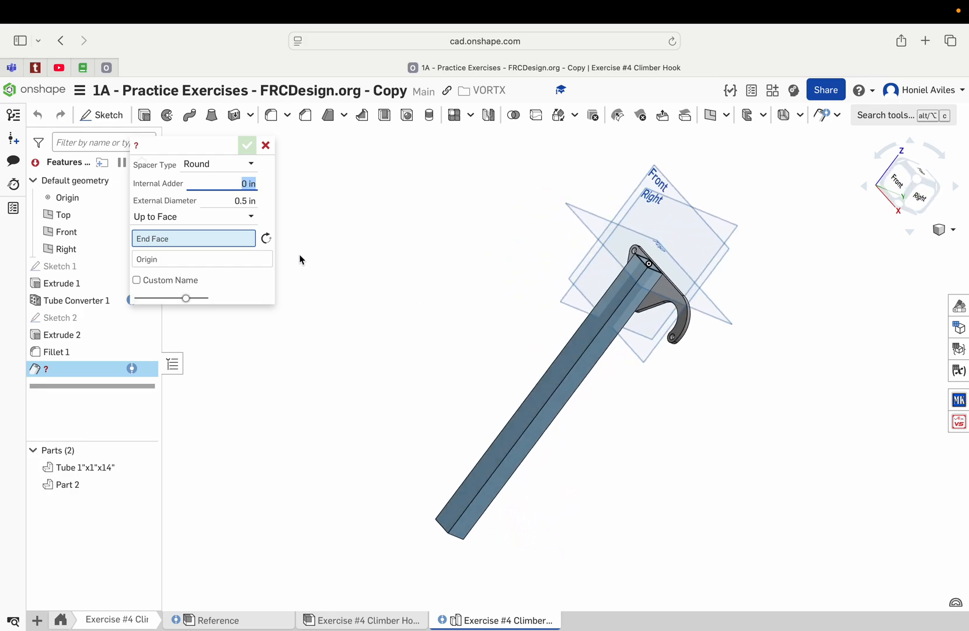
click(230, 217)
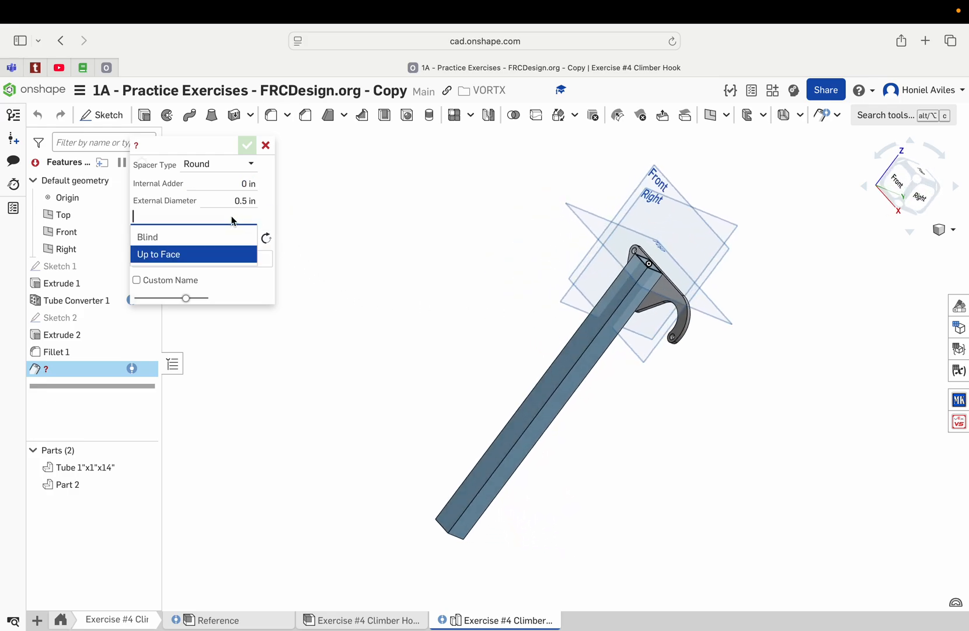
click(237, 255)
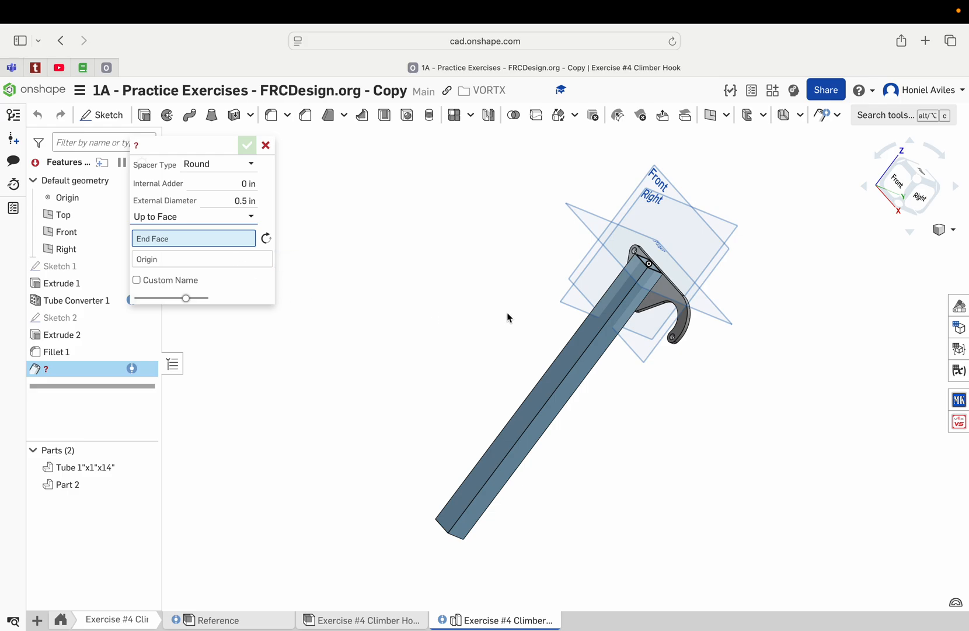
scroll(615, 287, up, 5)
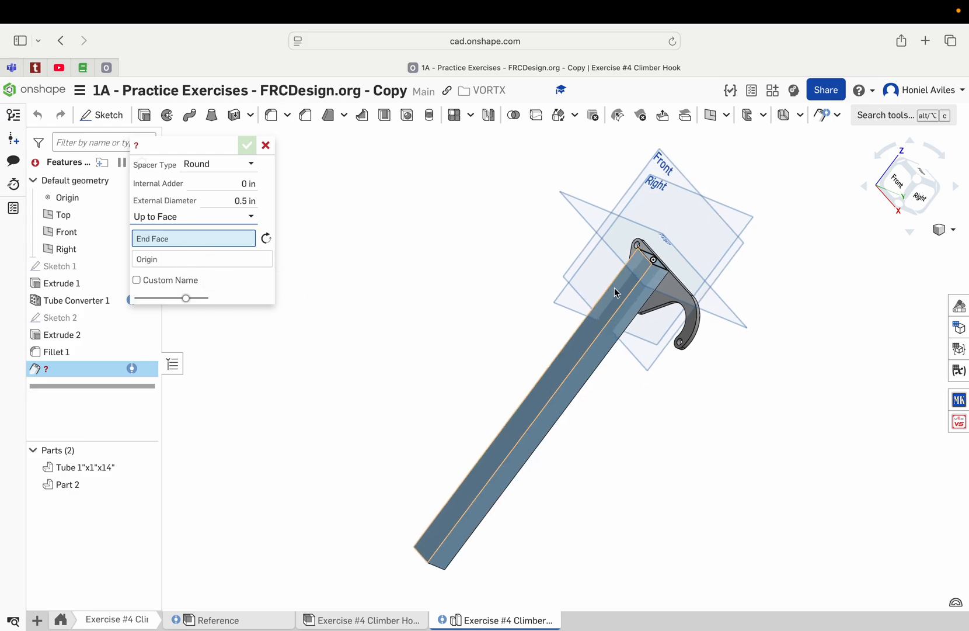
click(618, 289)
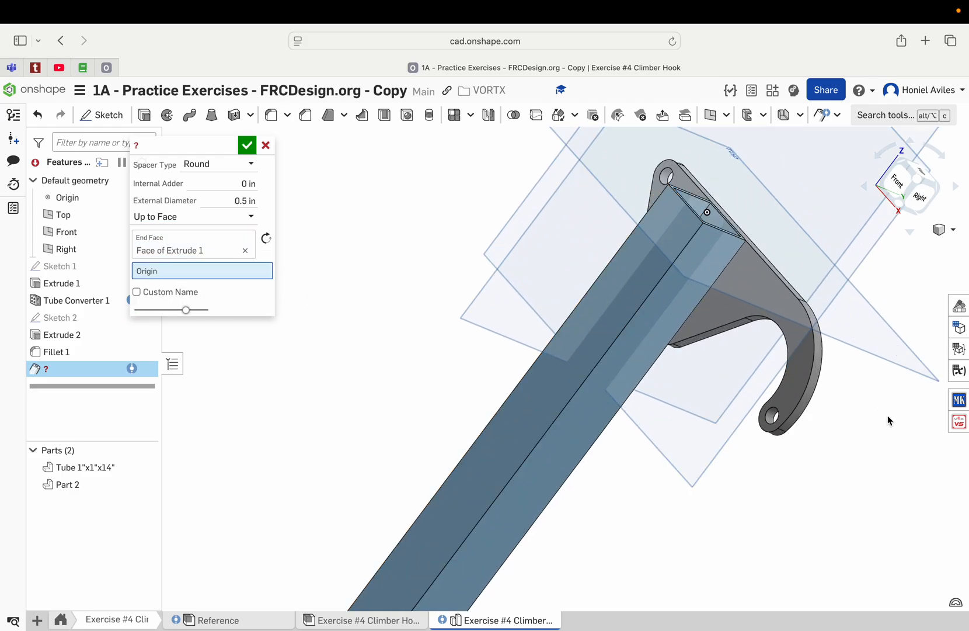
click(772, 415)
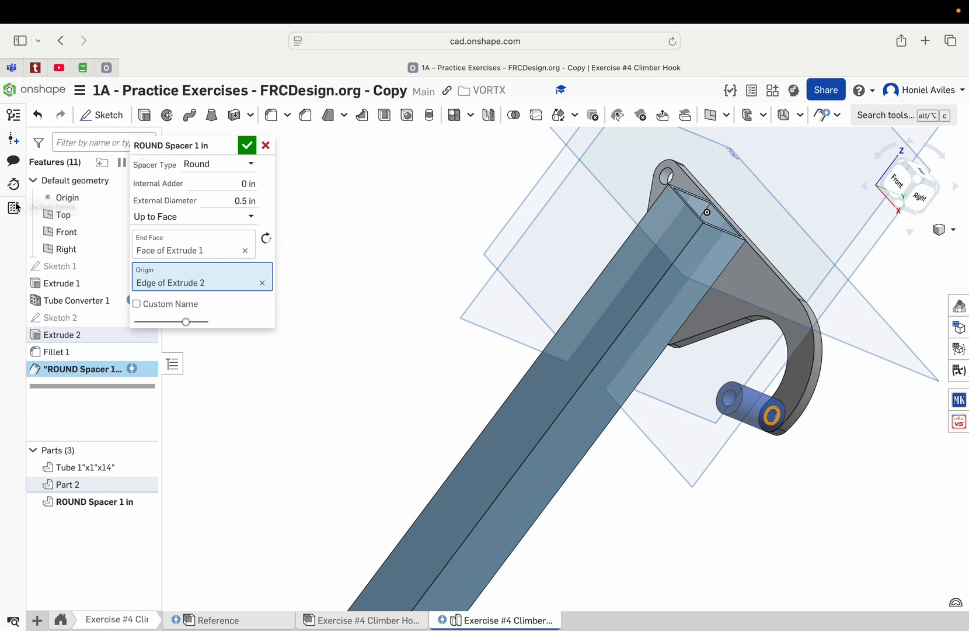
click(246, 145)
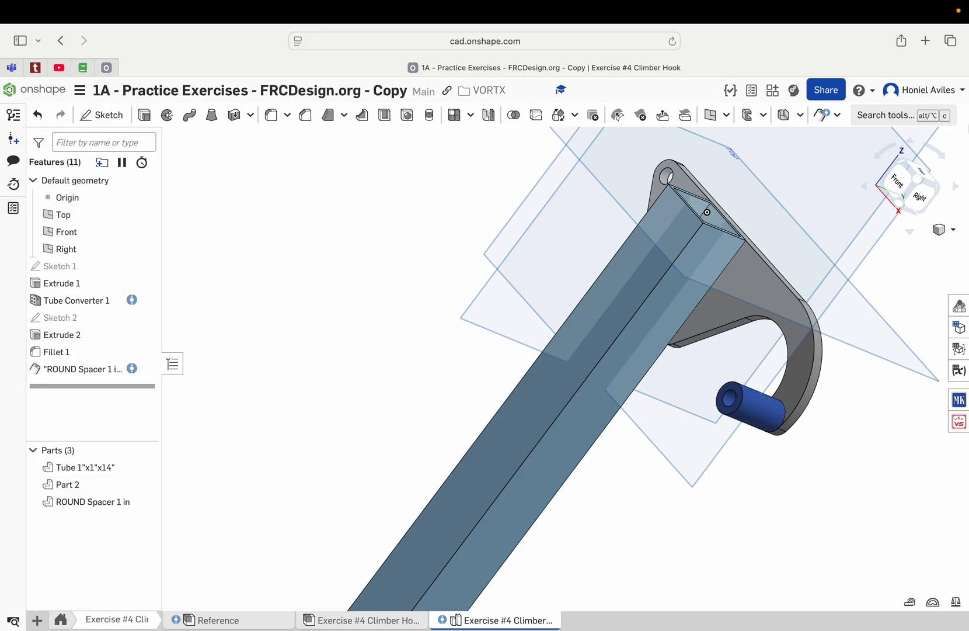
Start a new sketch on the tube's back face, against which the hook plate sits
click(912, 168)
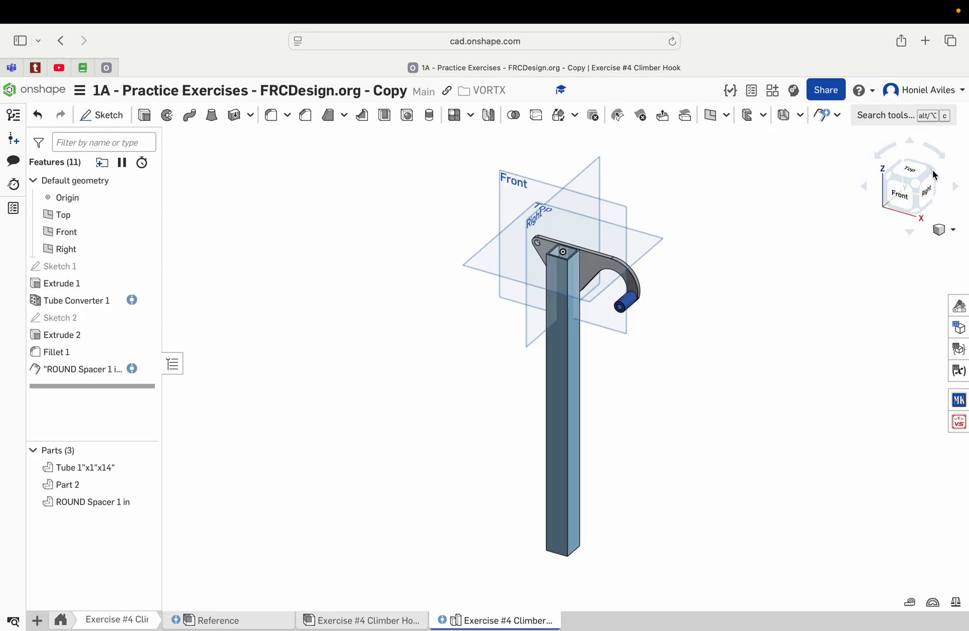
click(934, 174)
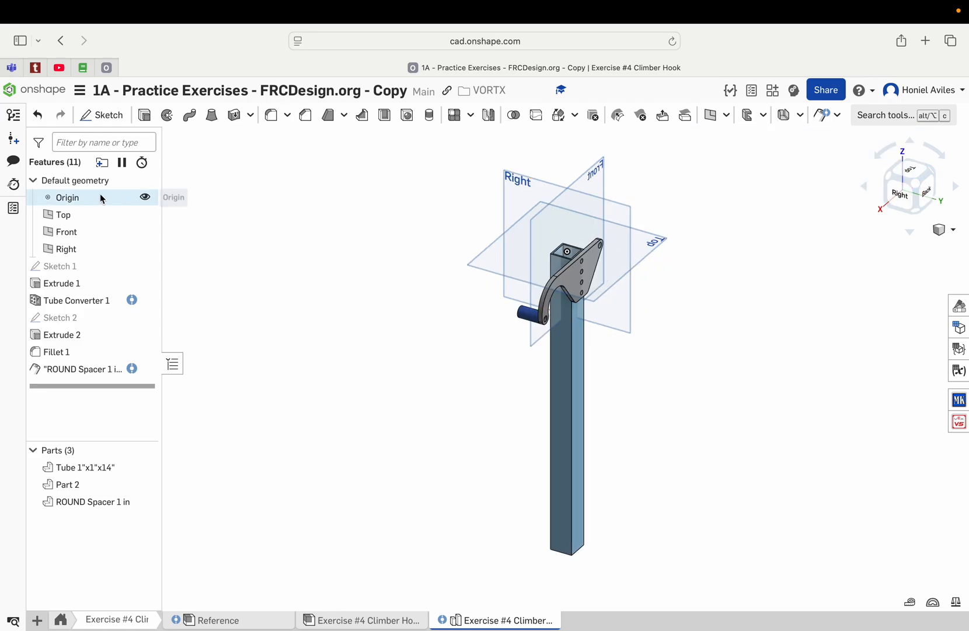
click(115, 119)
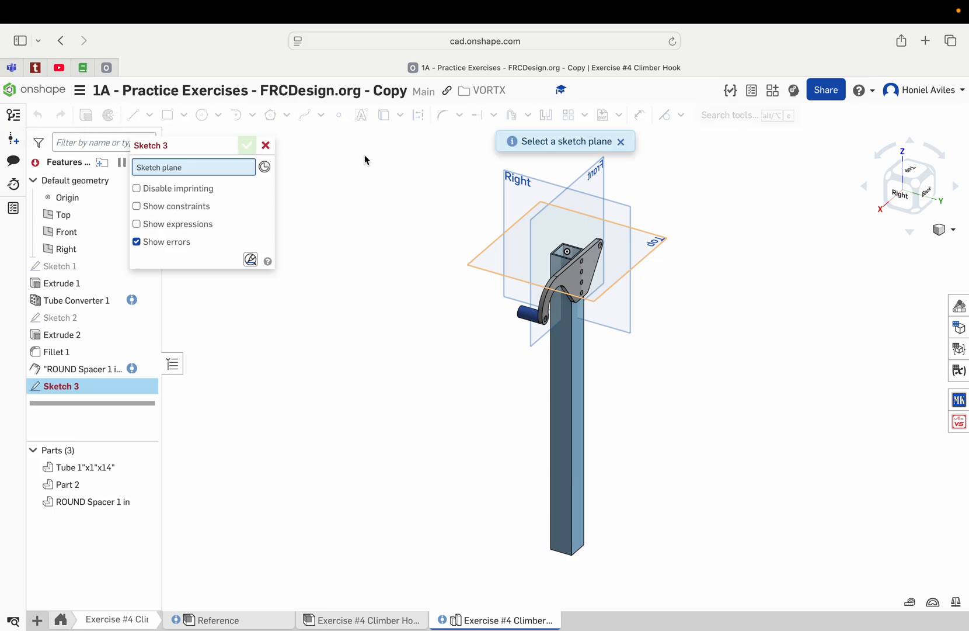
click(930, 197)
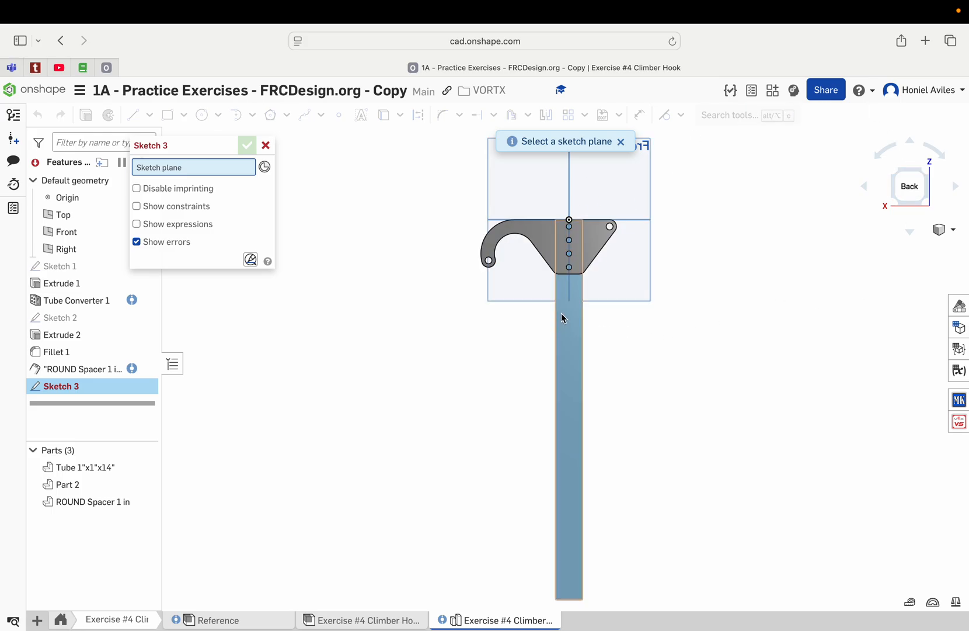
click(565, 328)
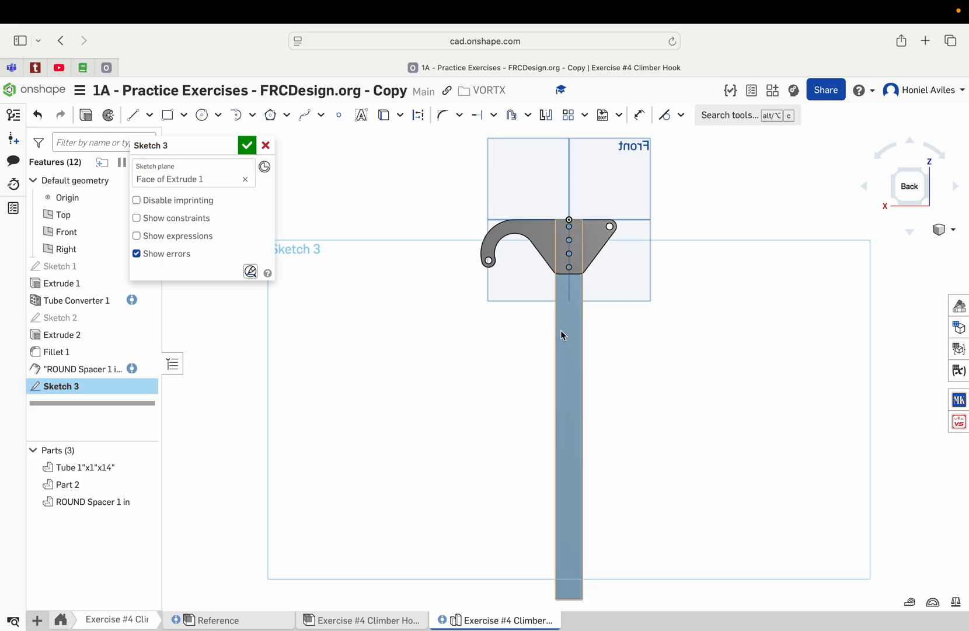
Project the hook plate's four mounting holes into the sketch on the tube's back face and finish the sketch
scroll(601, 263, up, 5)
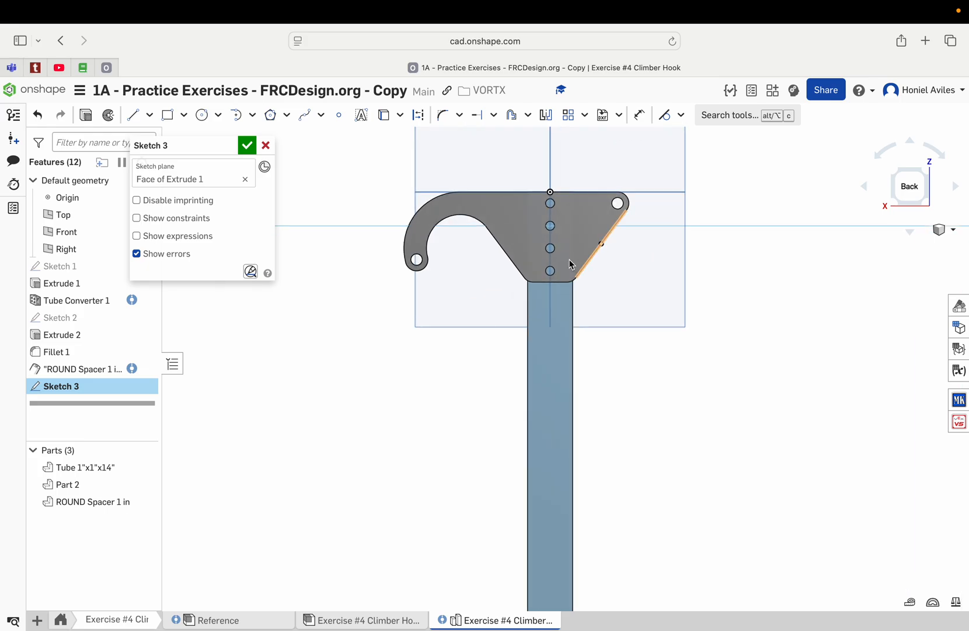
scroll(571, 288, down, 4)
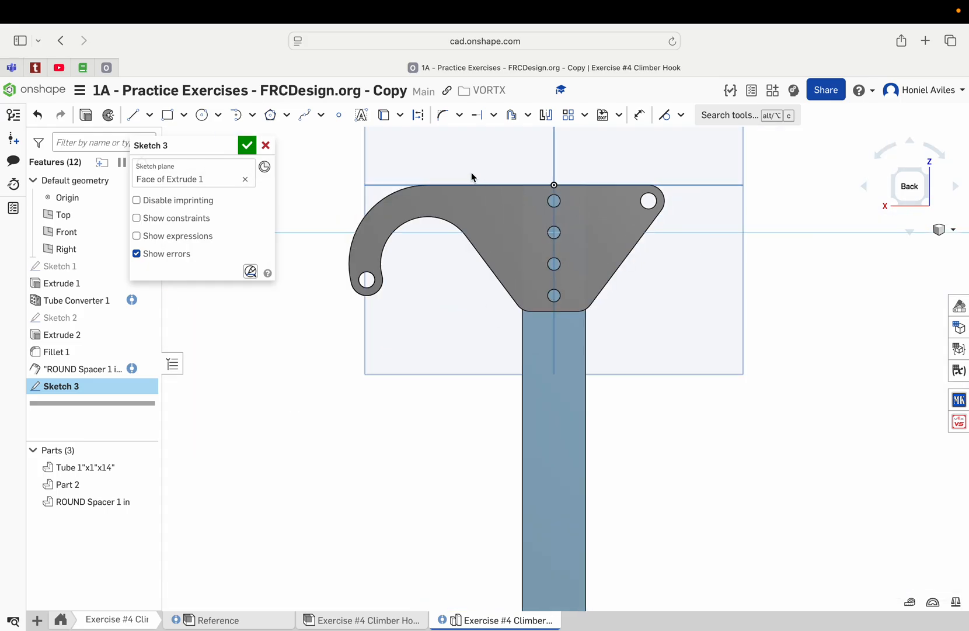
click(386, 115)
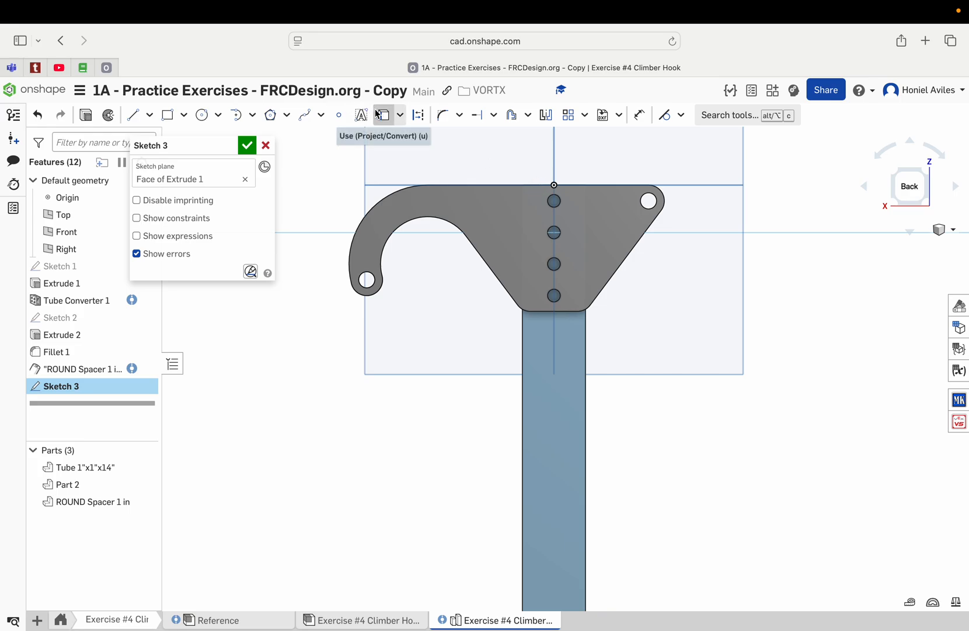
click(531, 197)
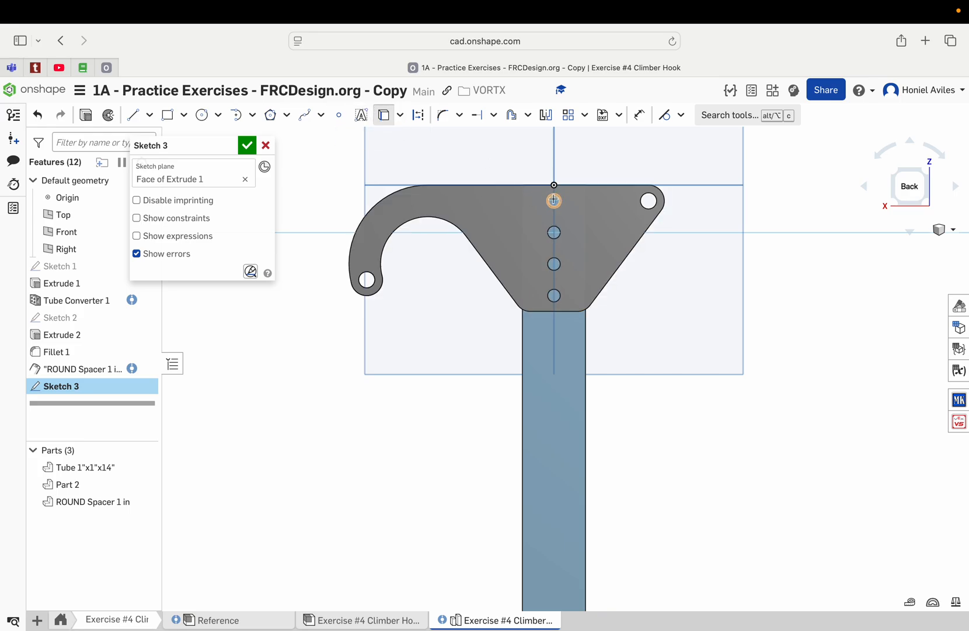
click(555, 200)
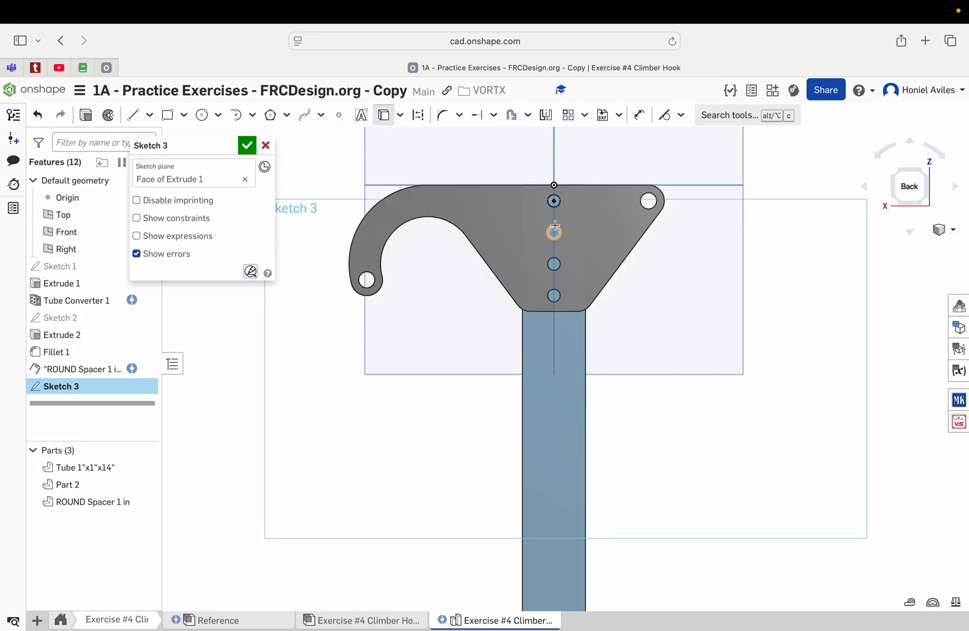
click(555, 233)
click(554, 263)
click(554, 295)
click(247, 147)
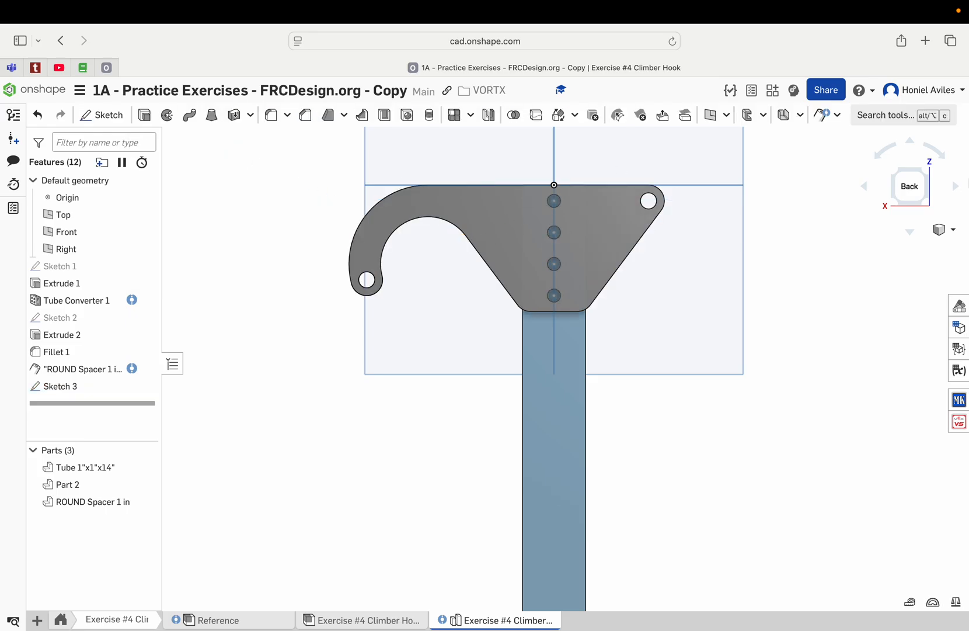
Extrude the four projected hole circles as a Through all removal, with only the tube in the merge scope
click(900, 168)
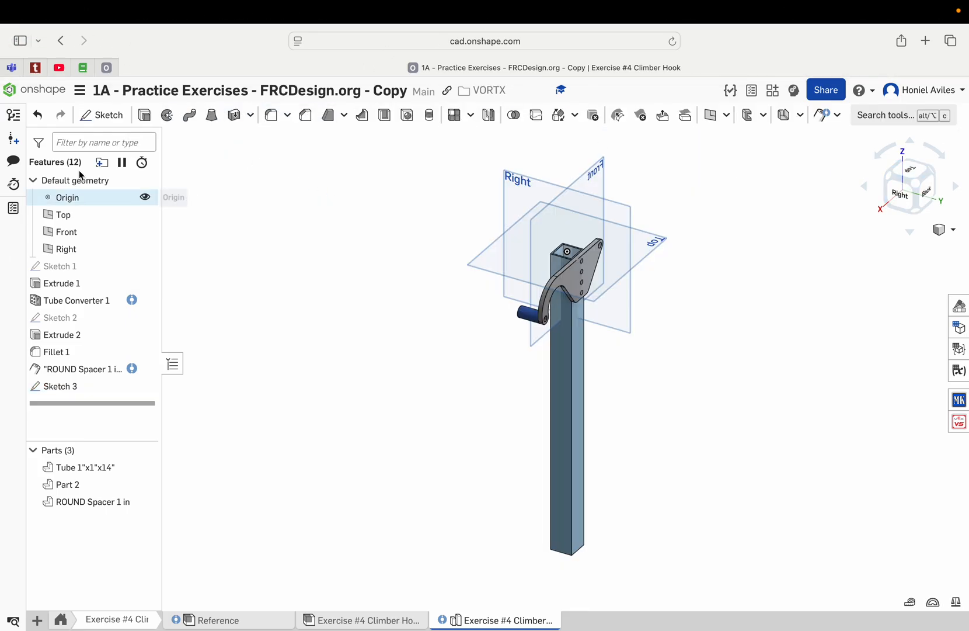
click(144, 115)
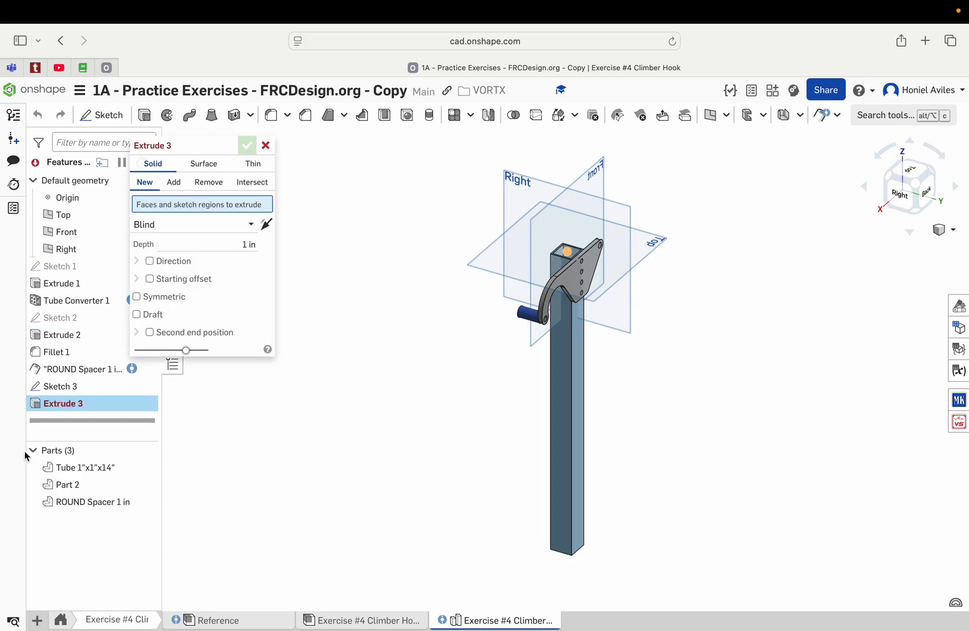
click(51, 388)
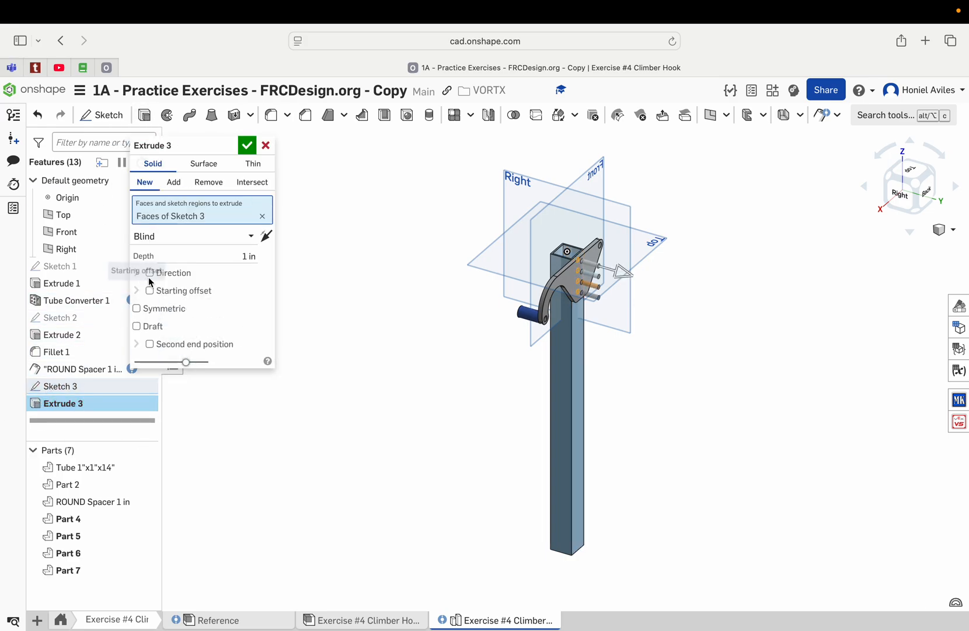
click(187, 245)
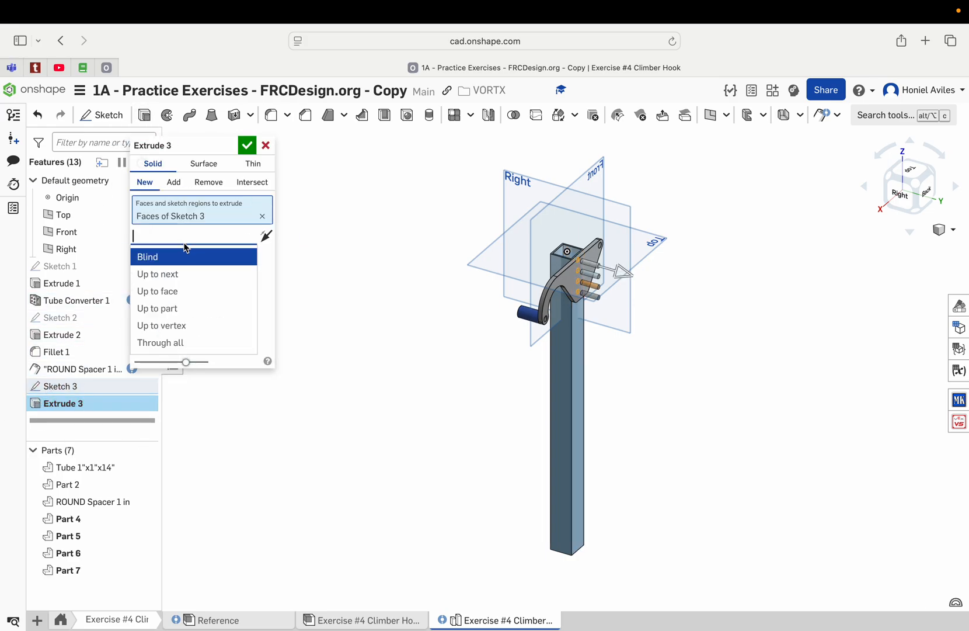
click(181, 341)
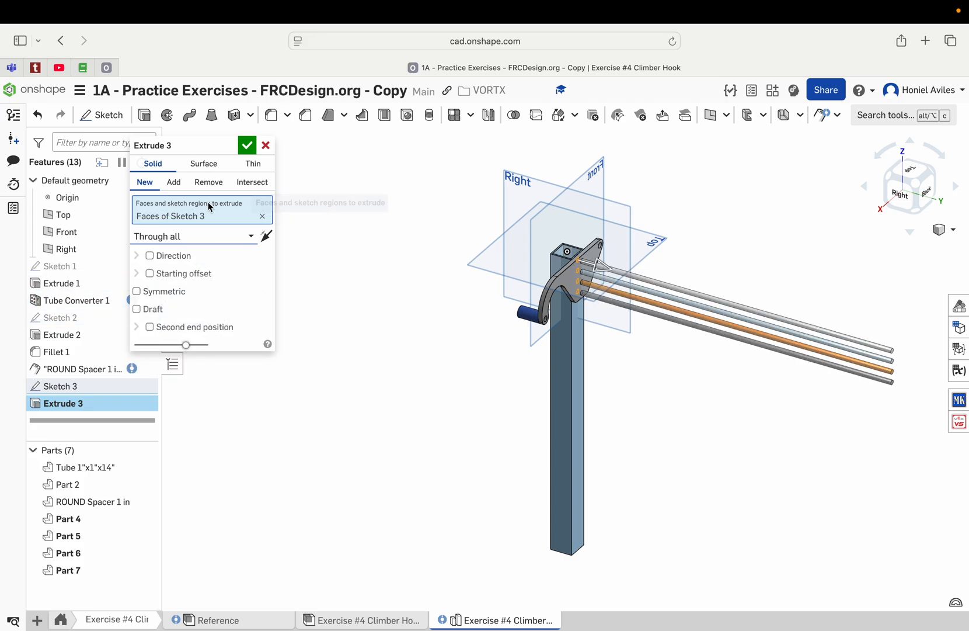
click(203, 184)
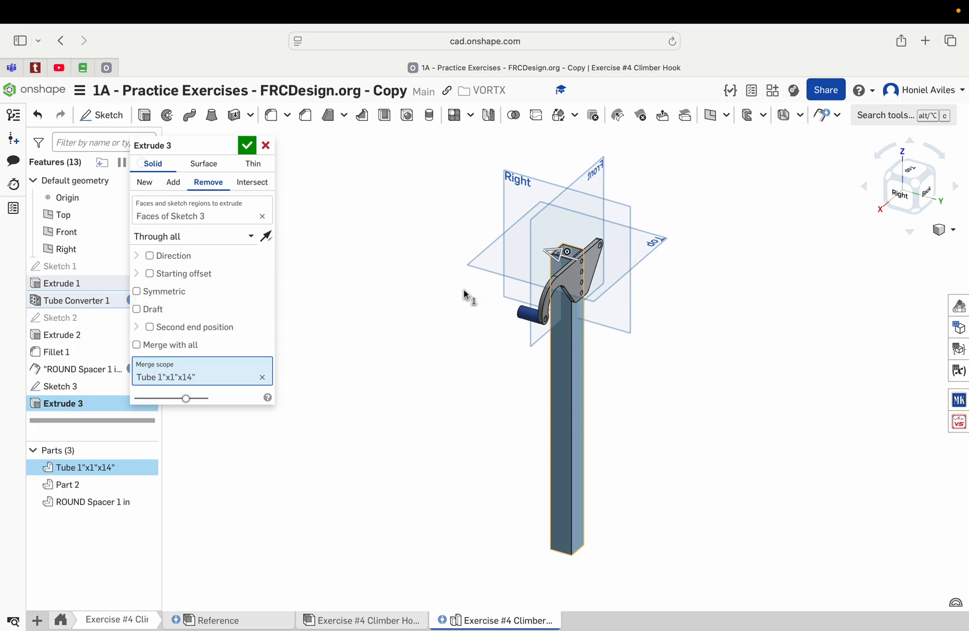
mouse_move(459, 295)
right_down()
mouse_move(568, 304)
mouse_move(468, 299)
mouse_move(465, 308)
right_up()
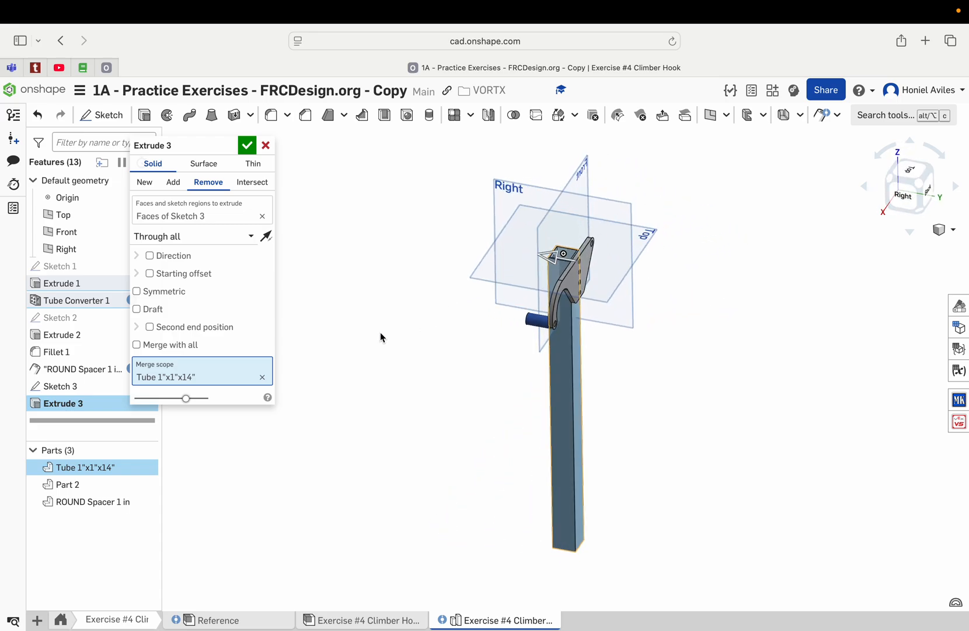
click(245, 145)
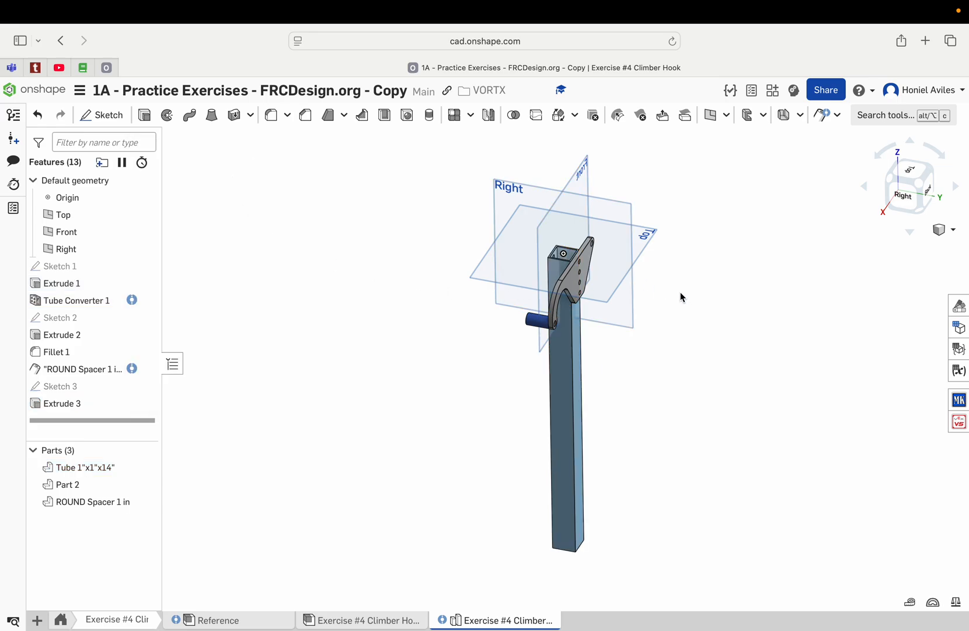
Assign the library material Aluminum - 6061 to the tube, hook plate and spacer together
click(863, 191)
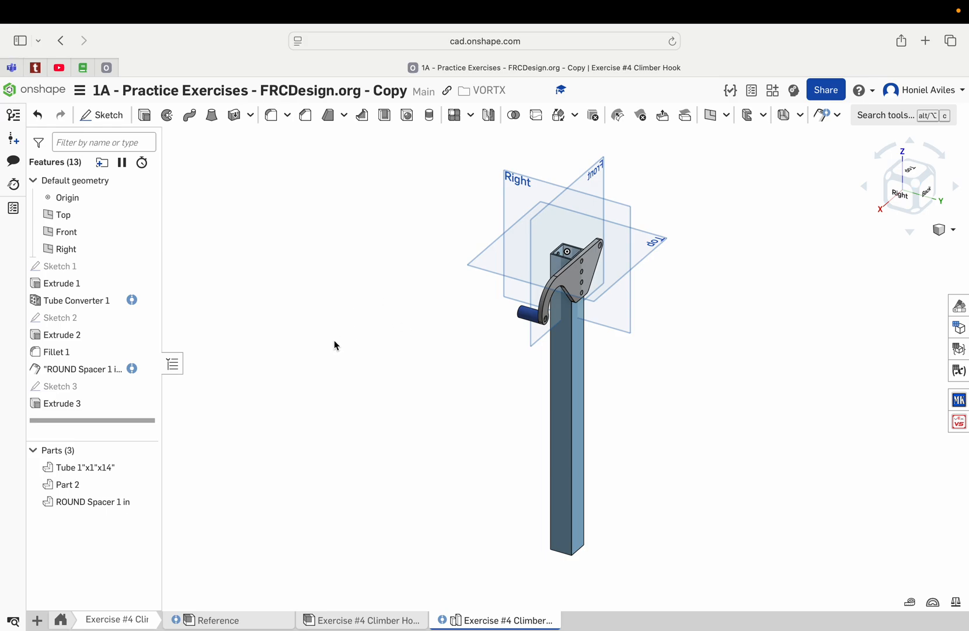
click(103, 470)
shift+click(104, 486)
shift+click(104, 502)
right_click(111, 489)
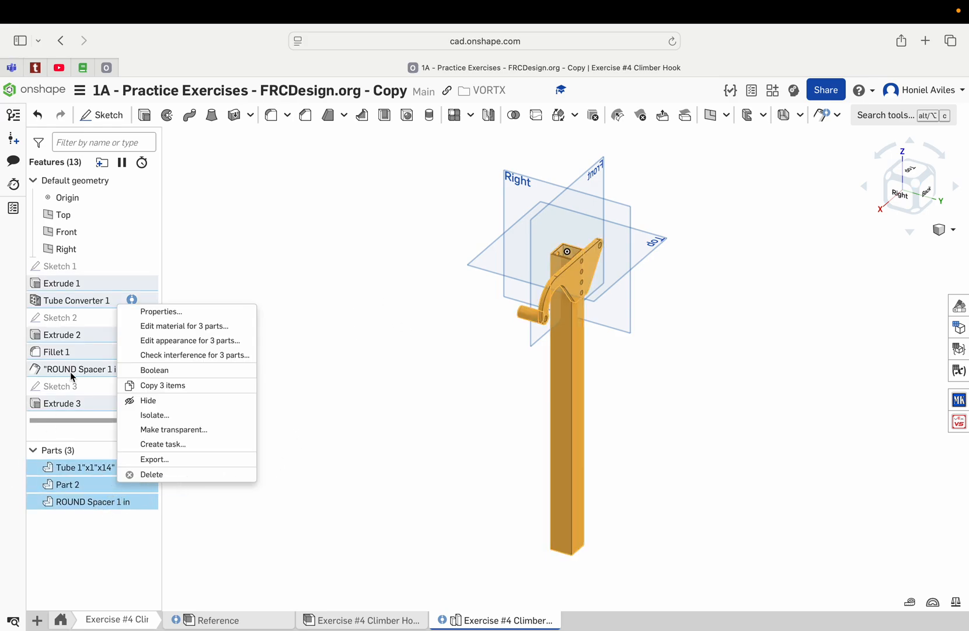
click(174, 330)
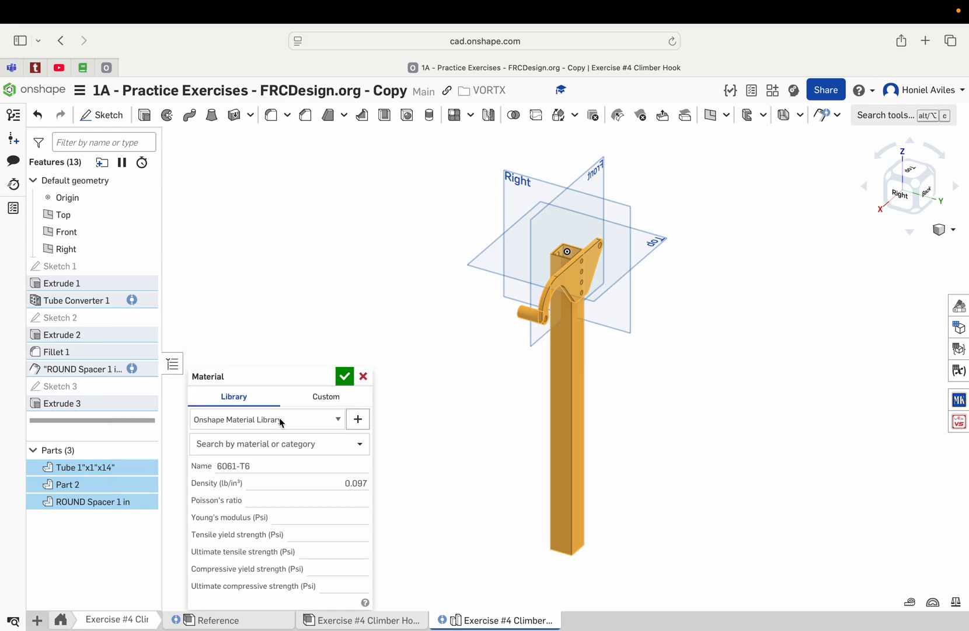
click(287, 445)
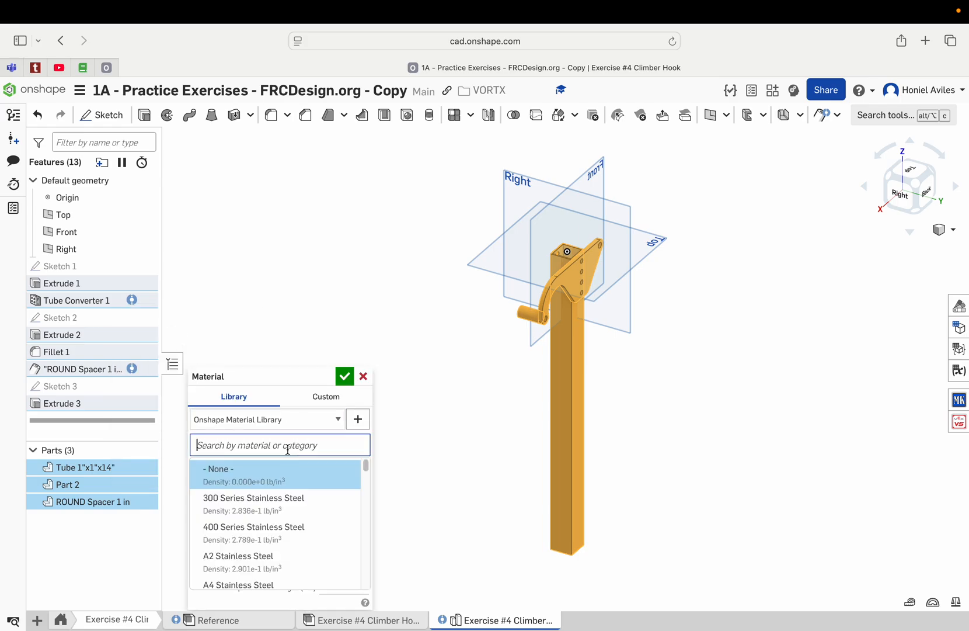
text(606)
click(260, 468)
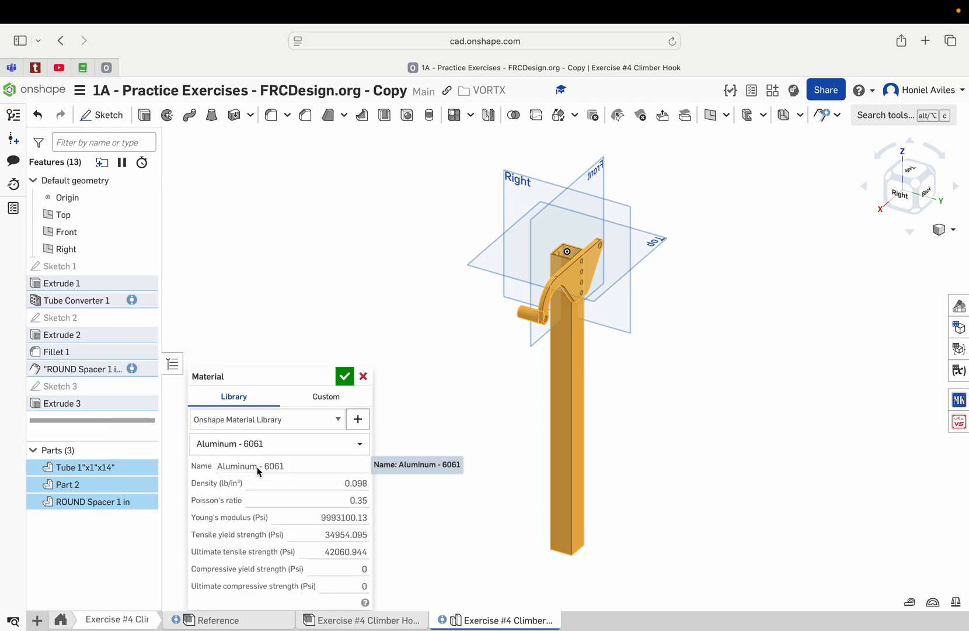
click(342, 378)
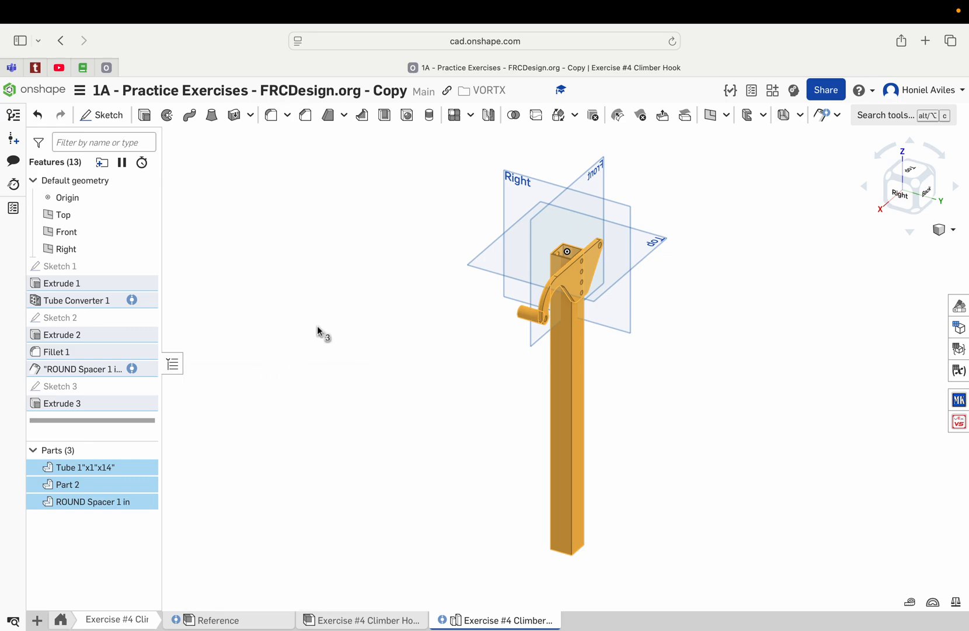
click(321, 349)
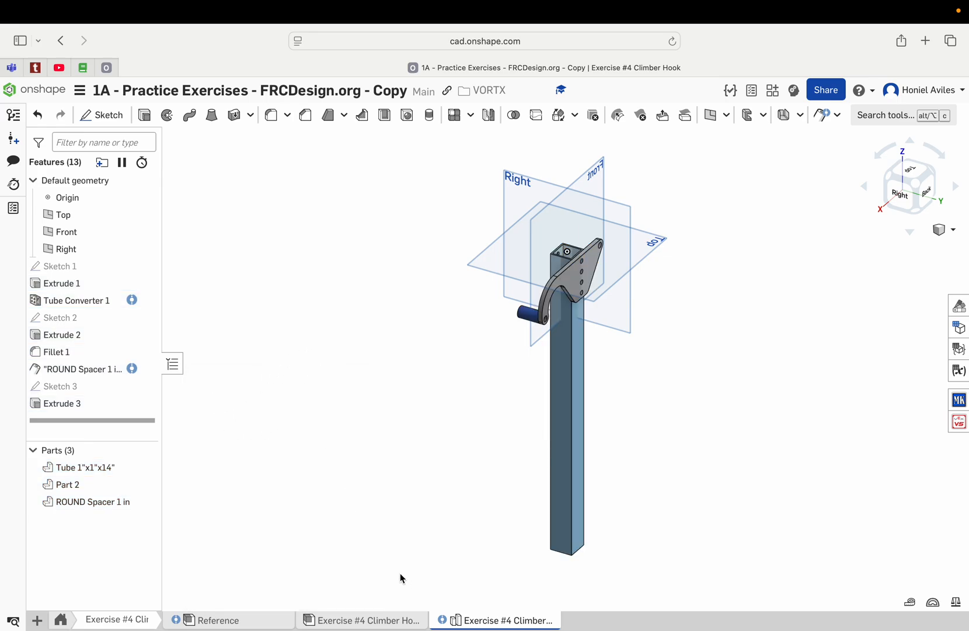
In the Exercise #4 Climber Hook assembly, insert all parts from the Exercise #4 Climber Hook part studio
click(379, 619)
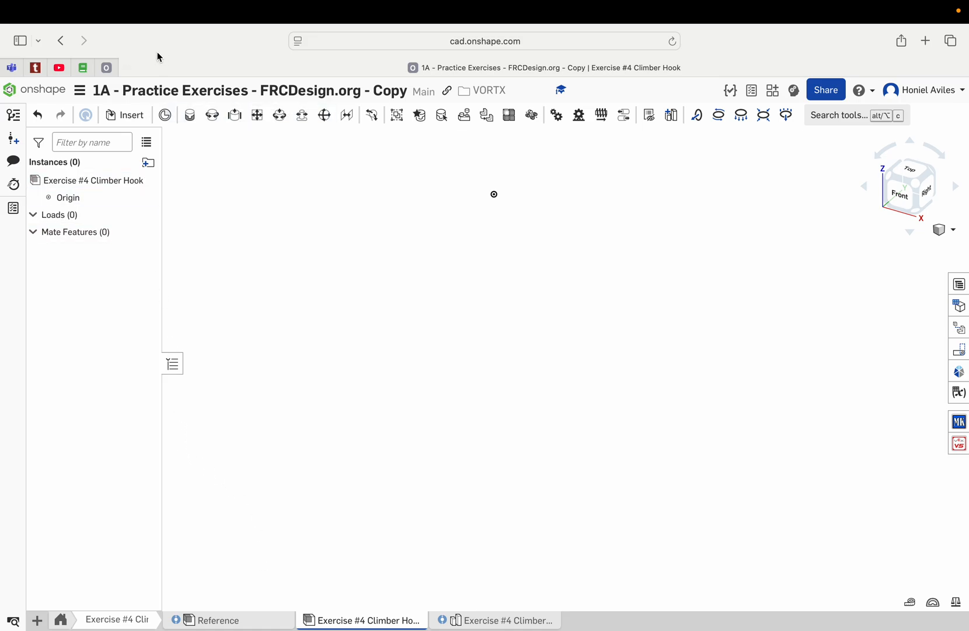
click(129, 116)
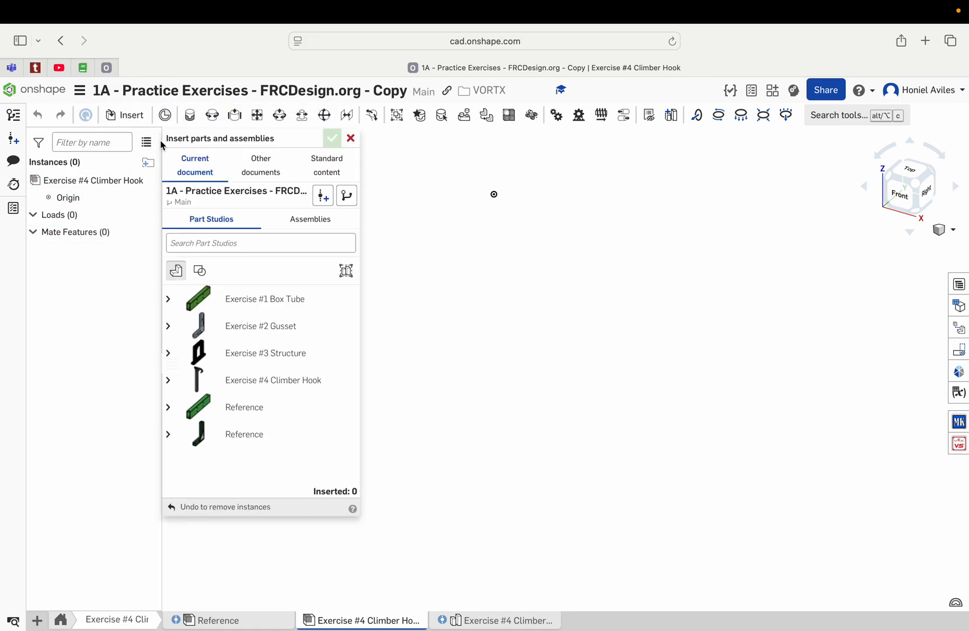
click(271, 380)
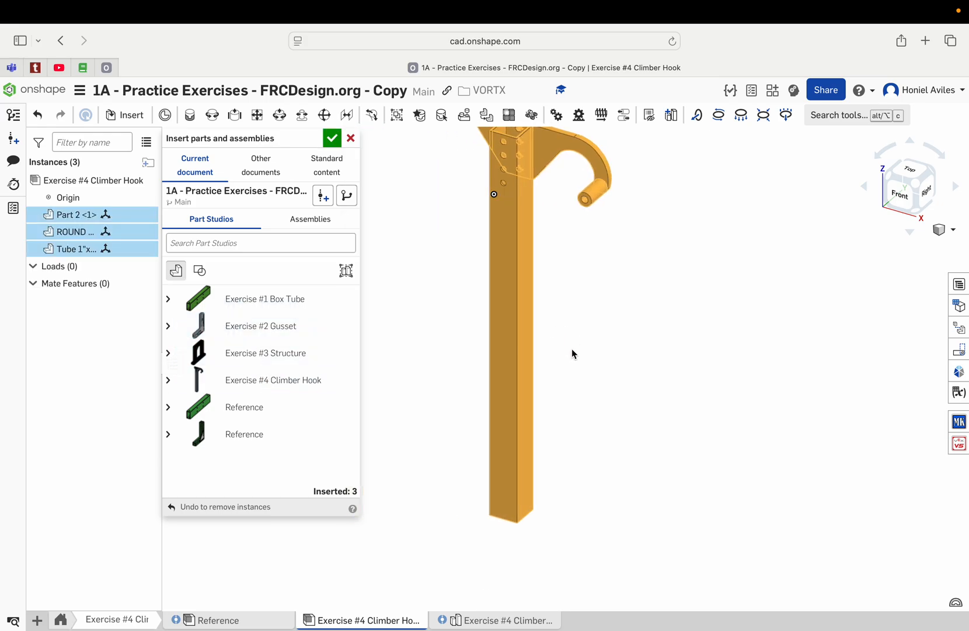
click(585, 371)
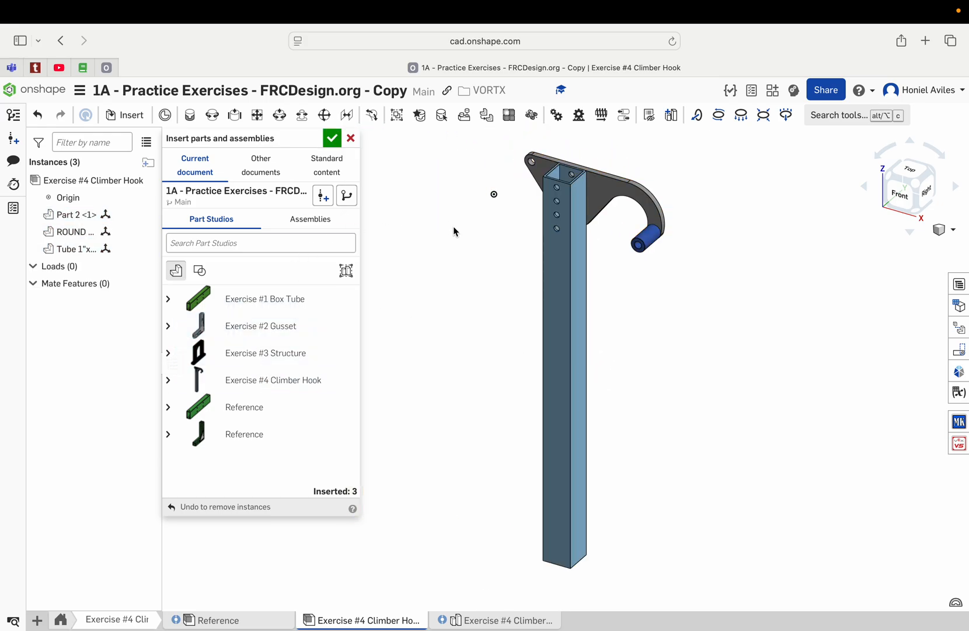
click(324, 141)
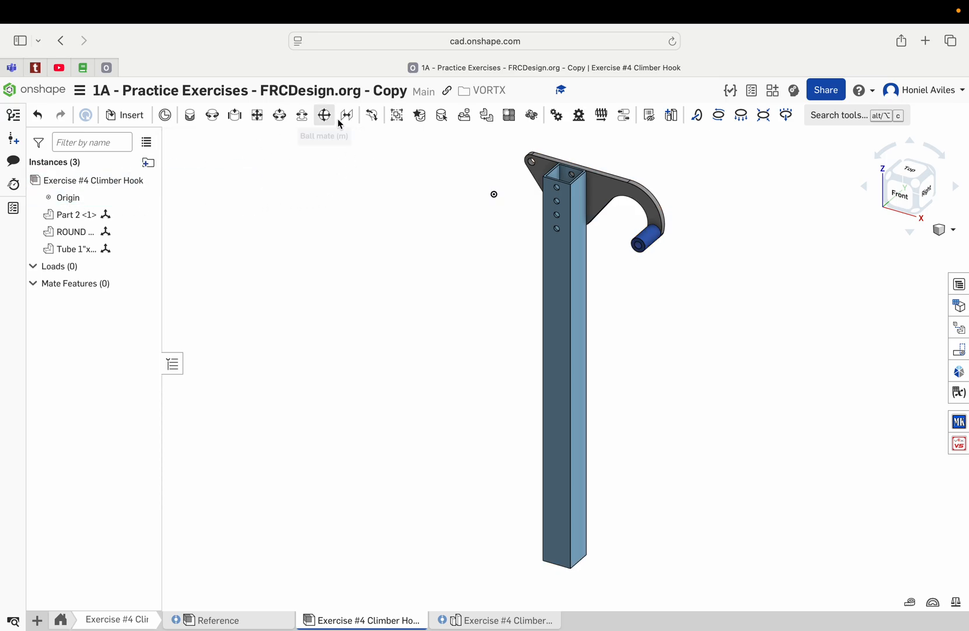
Group the hook plate, round spacer and tube instances so they stay together in the assembly
click(396, 115)
click(94, 214)
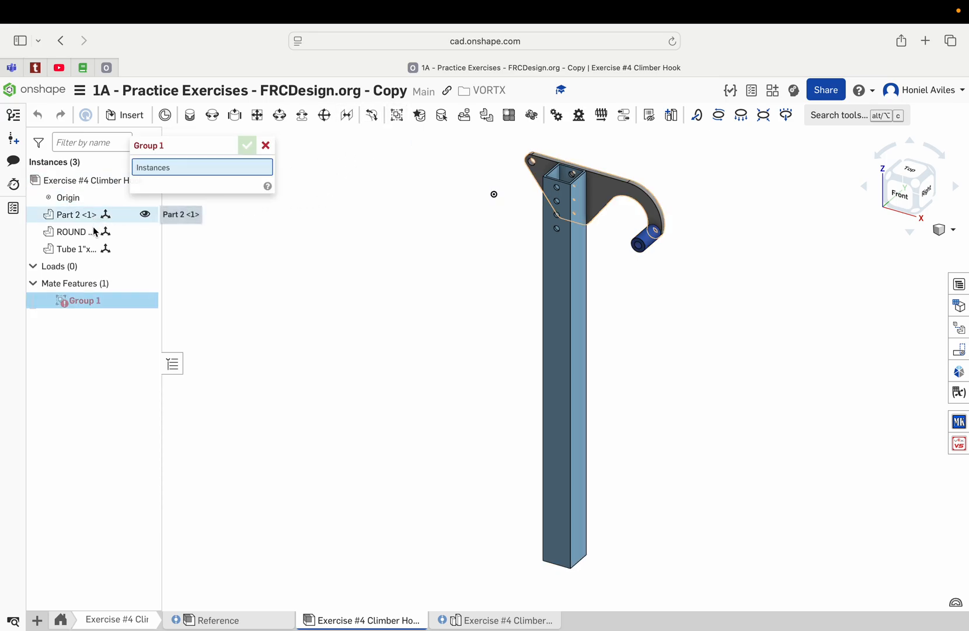
click(92, 233)
click(94, 249)
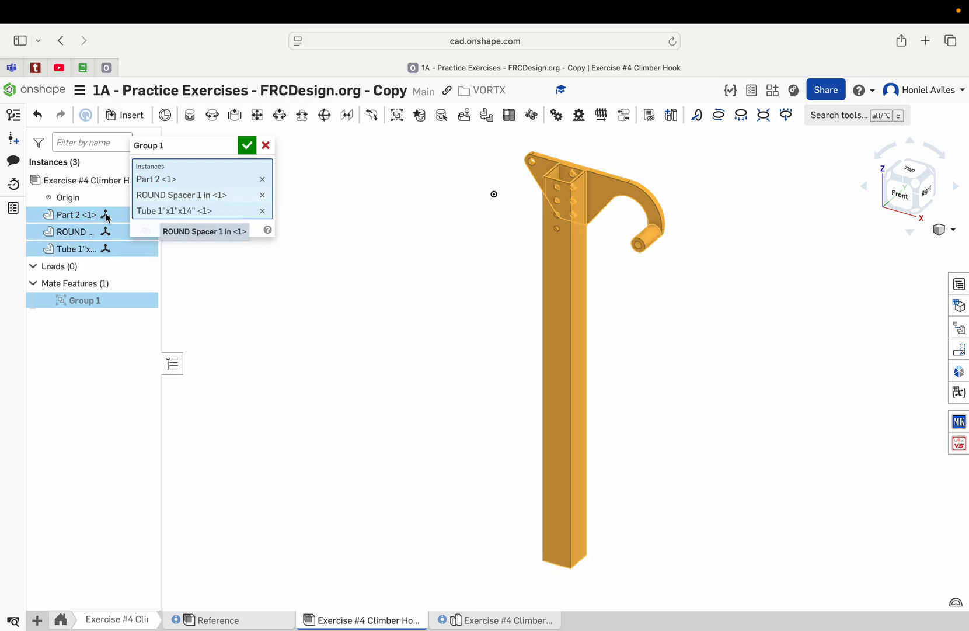
click(248, 146)
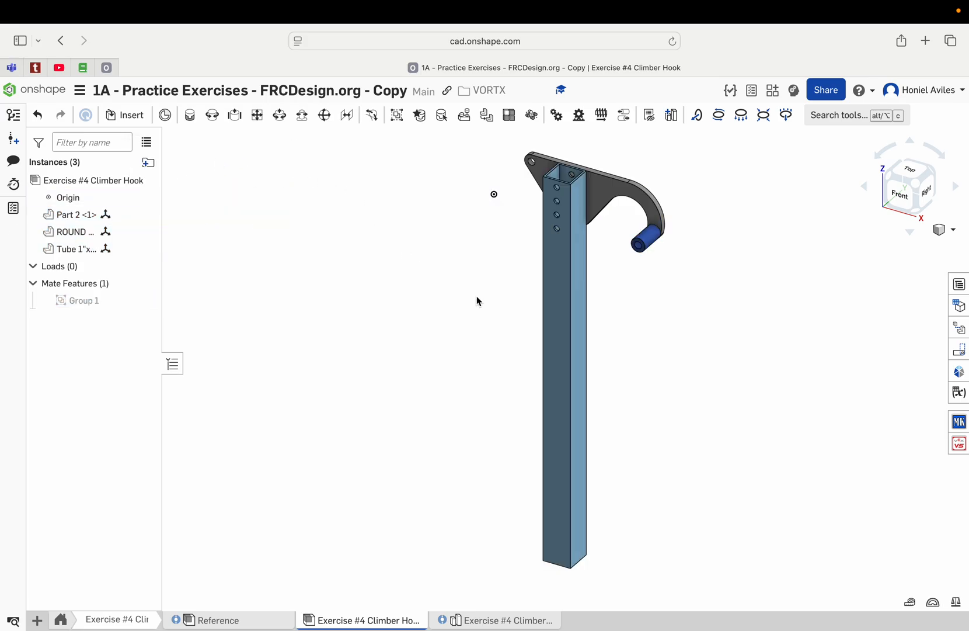
Fix the tube instance in place in the assembly
click(565, 355)
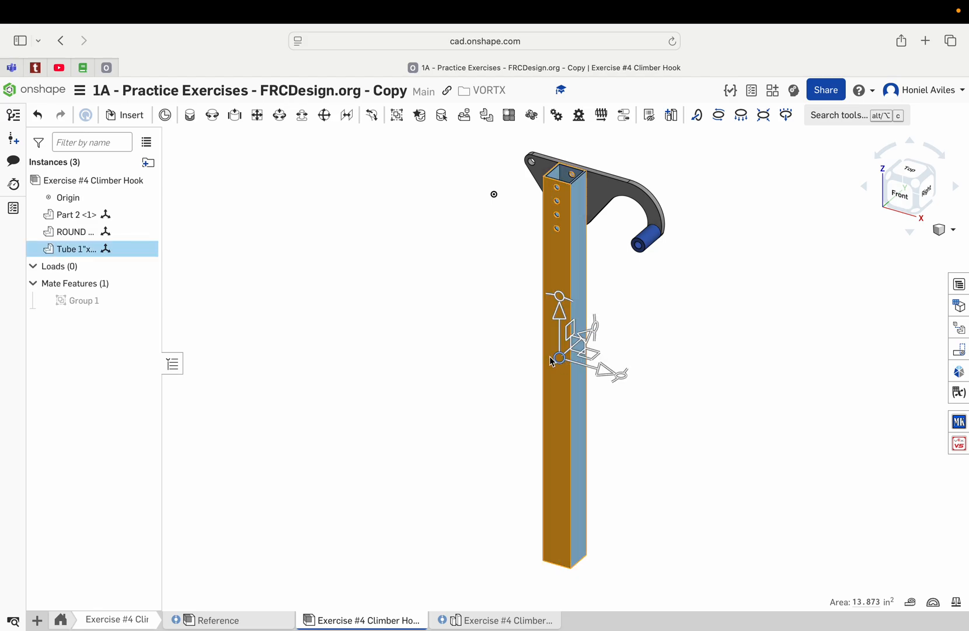
right_click(535, 353)
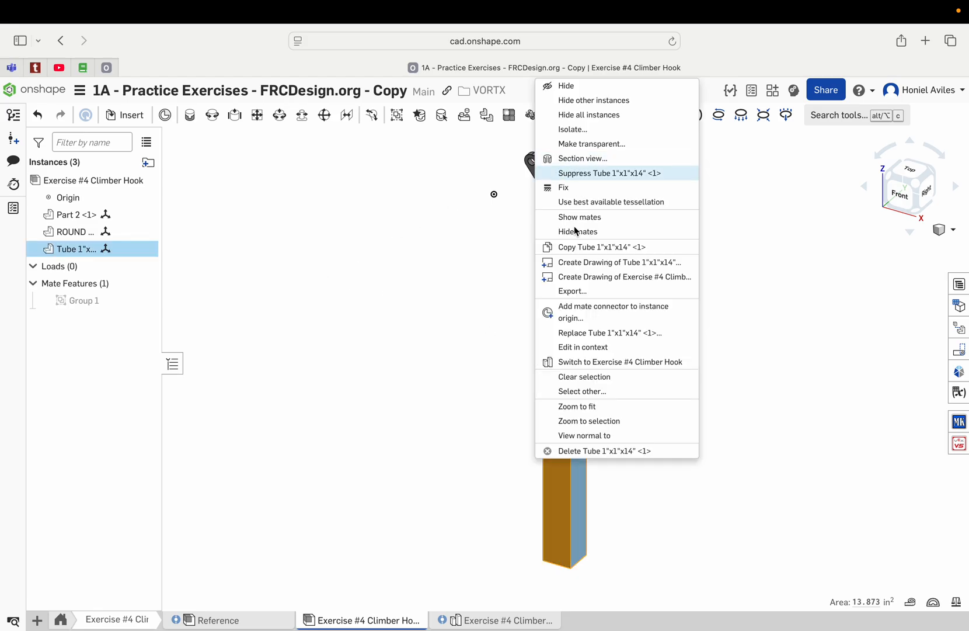
click(558, 188)
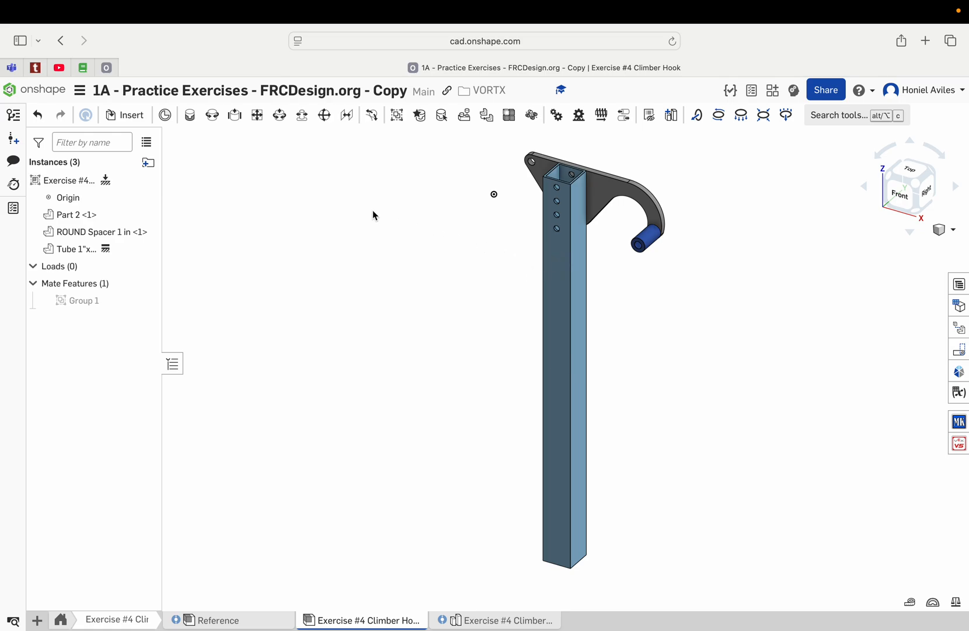
Copy the hook plate instance and paste a second one into the assembly beside the tube
click(604, 196)
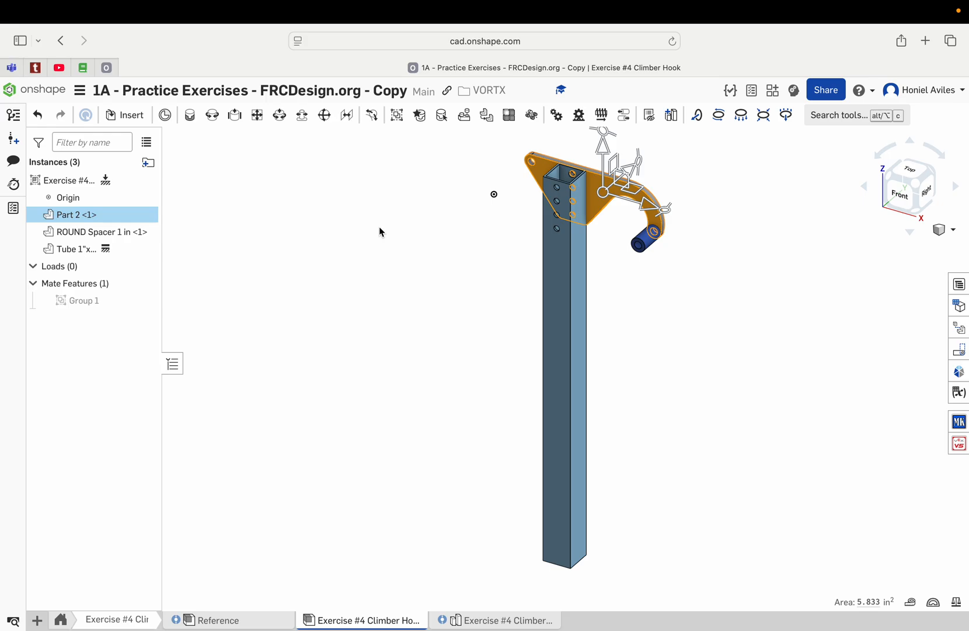
key(space)
click(611, 186)
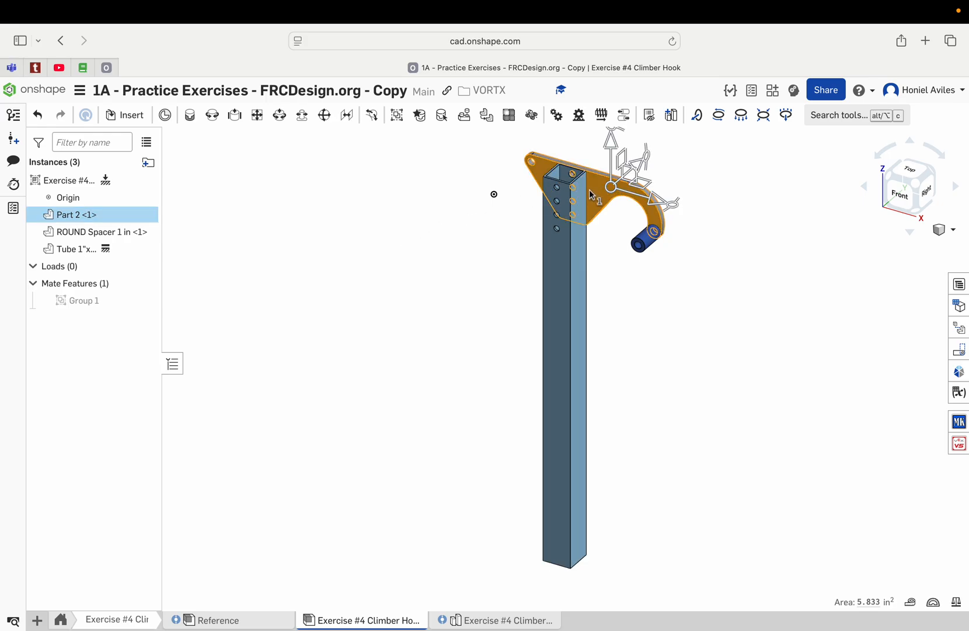
key(super+v)
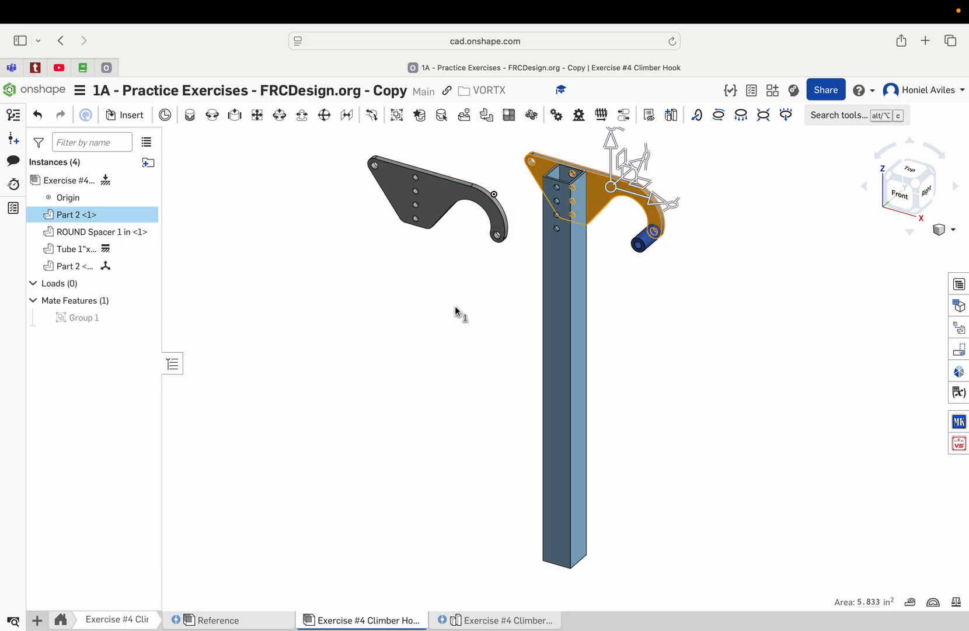
Copy the round spacer instance and paste a second one below the loose hook plate
click(456, 311)
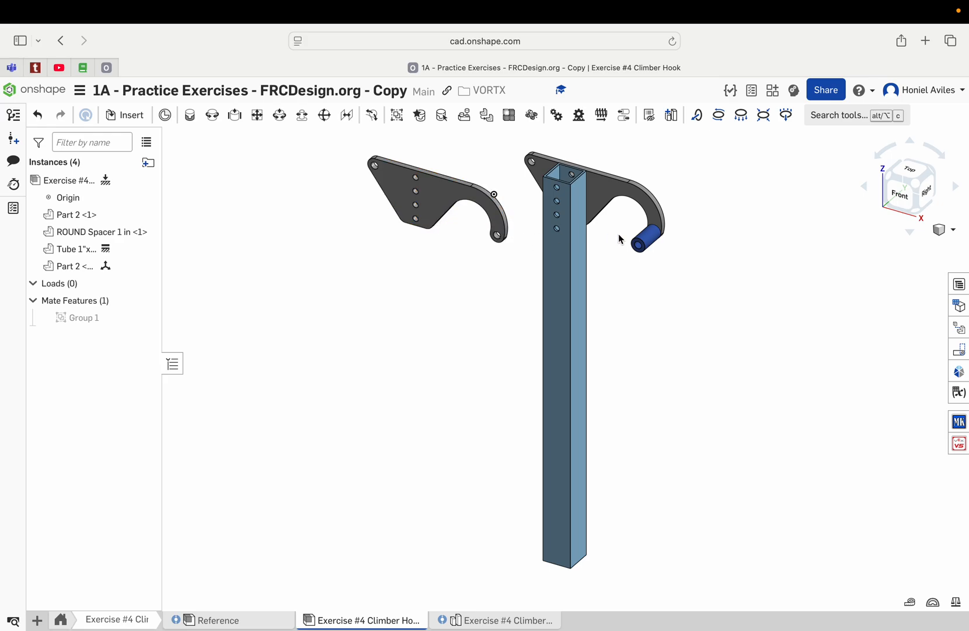
click(642, 240)
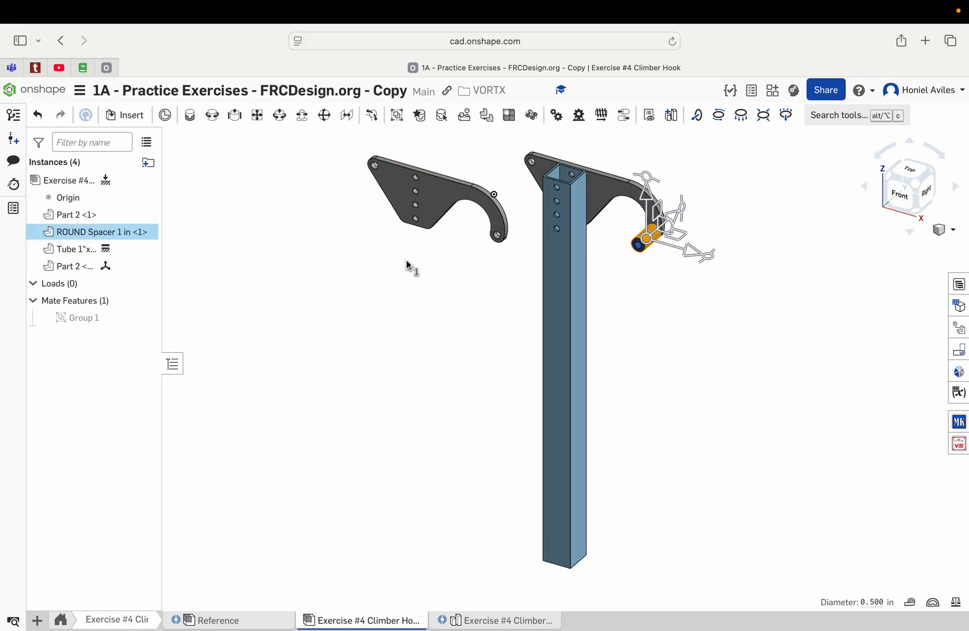
click(413, 276)
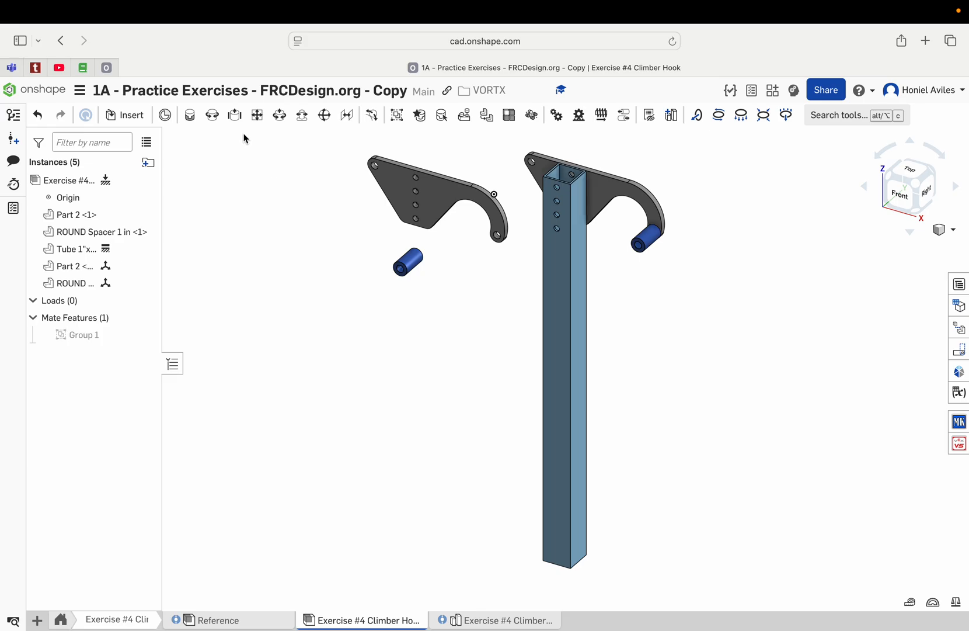
Fasten the copied spacer to the hole at the attached hook plate's pointed end, flipping its axis toward the tube side
click(190, 116)
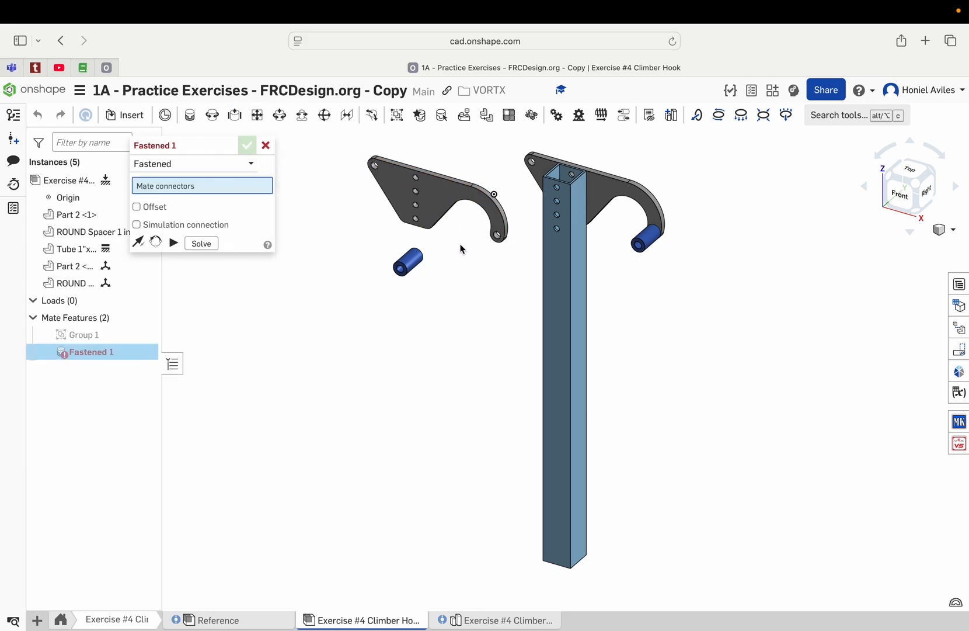
scroll(390, 274, up, 5)
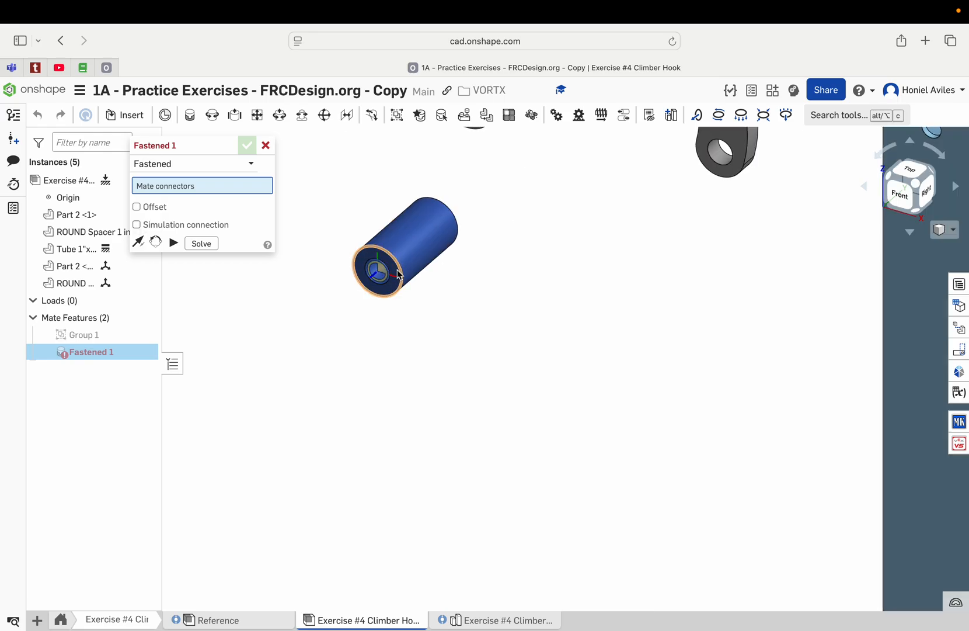
click(396, 275)
scroll(395, 271, down, 5)
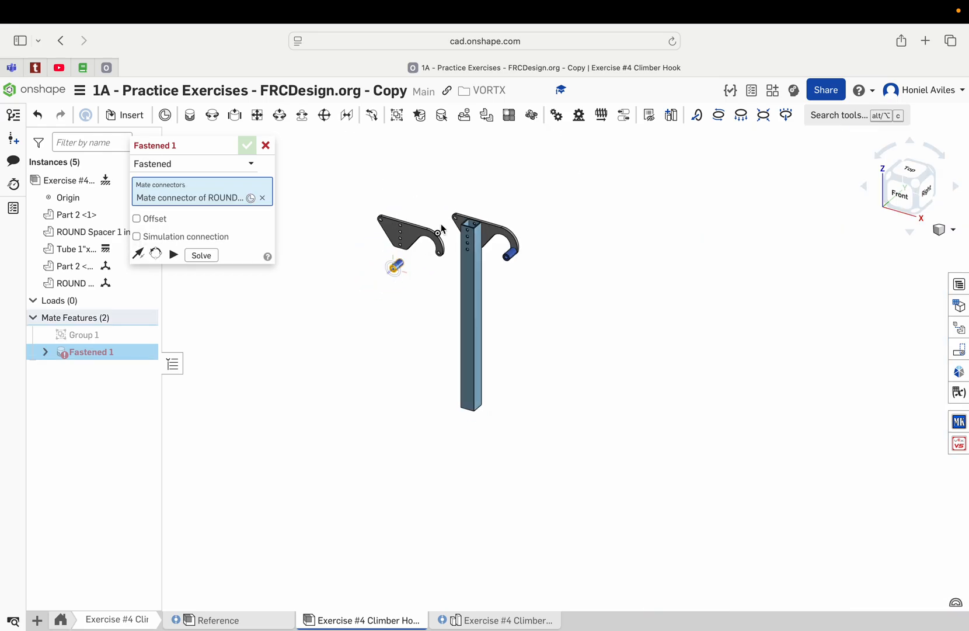
scroll(464, 228, up, 6)
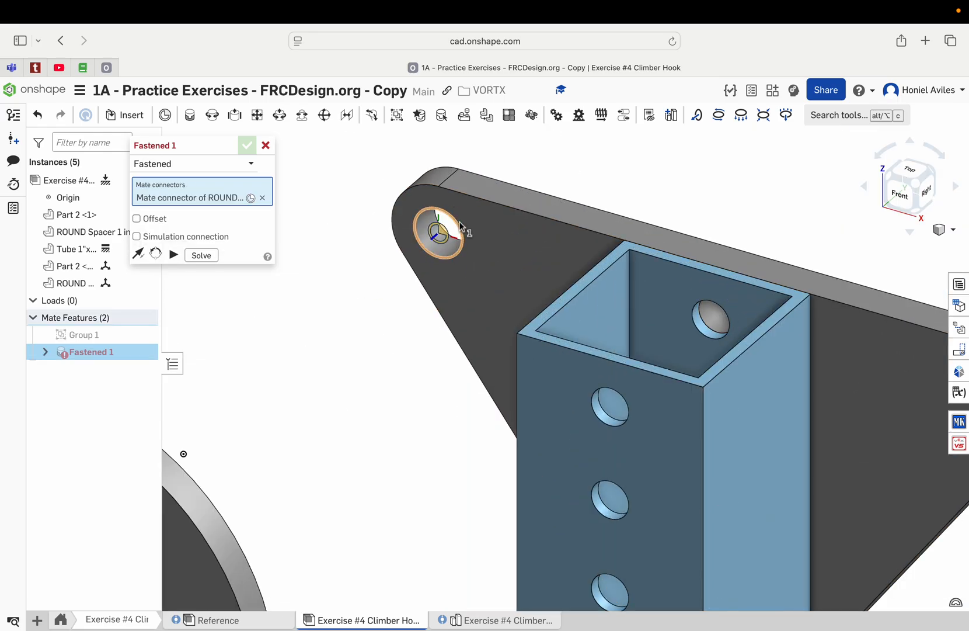
click(438, 231)
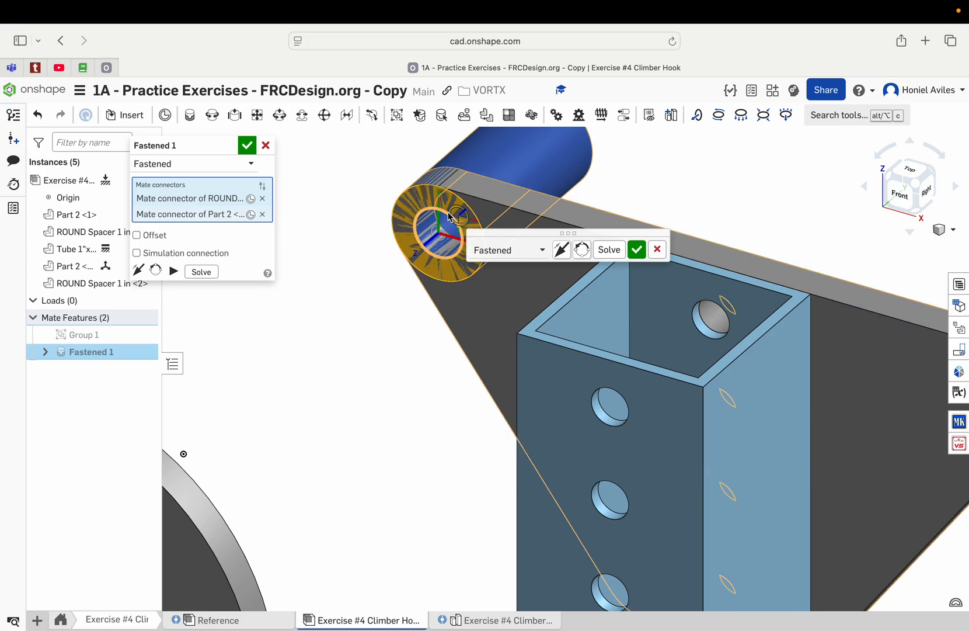
click(558, 255)
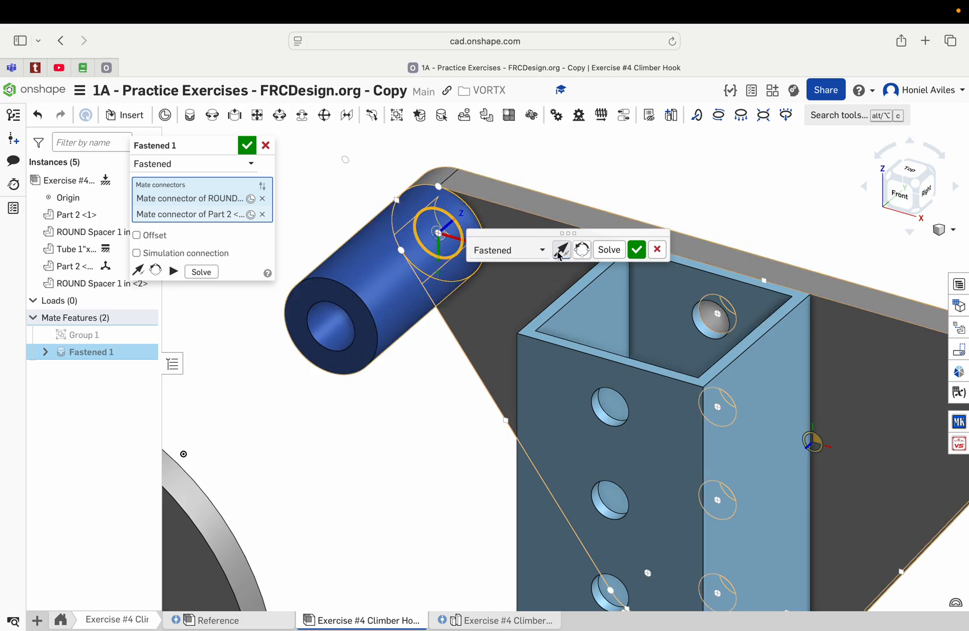
click(637, 251)
Fasten the second hook plate by its hook-tip hole to the free end of the original spacer
key(f)
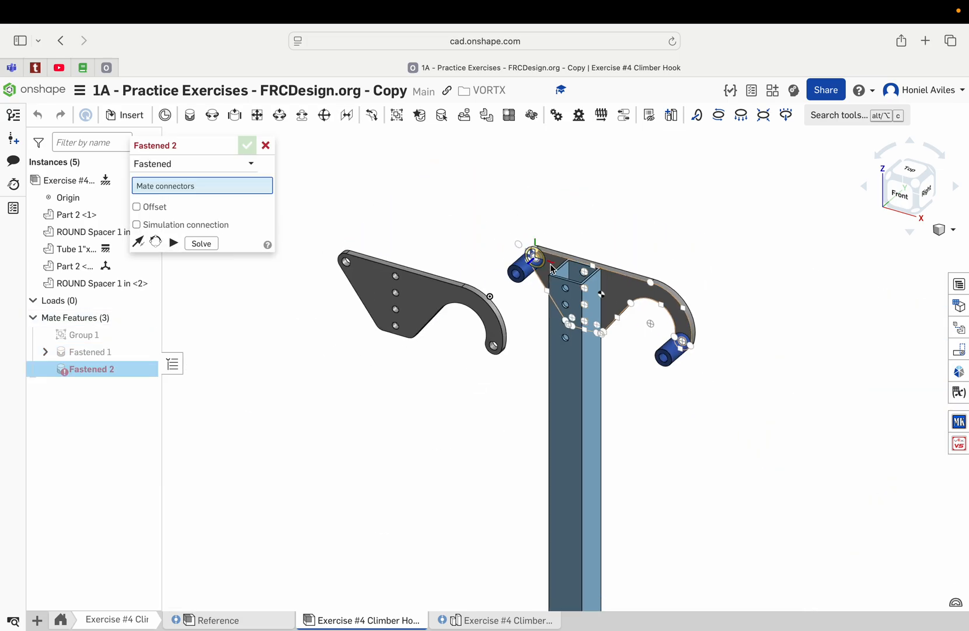
right_drag(510, 319, 438, 342)
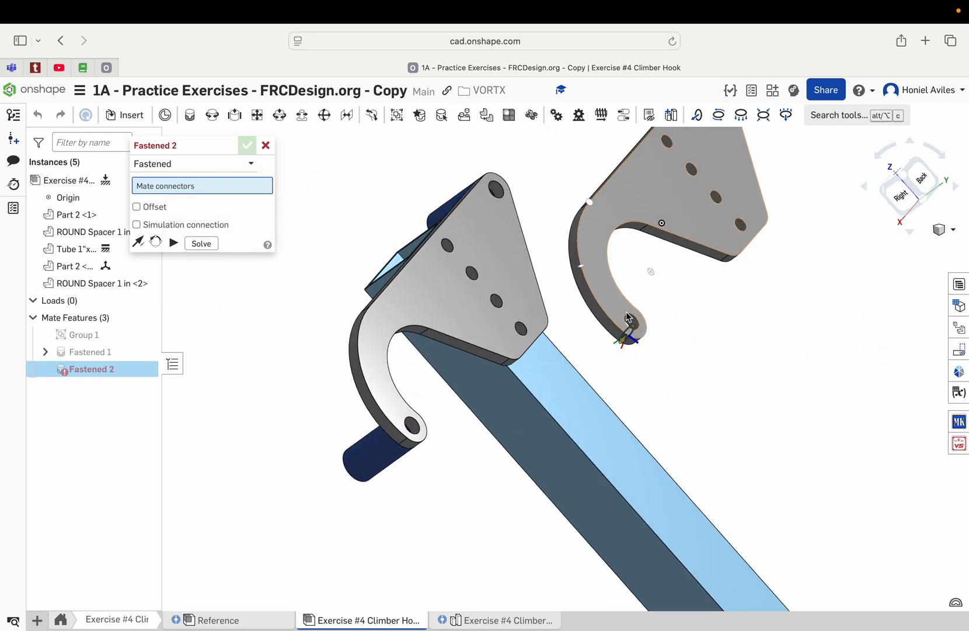
scroll(627, 316, up, 3)
click(630, 320)
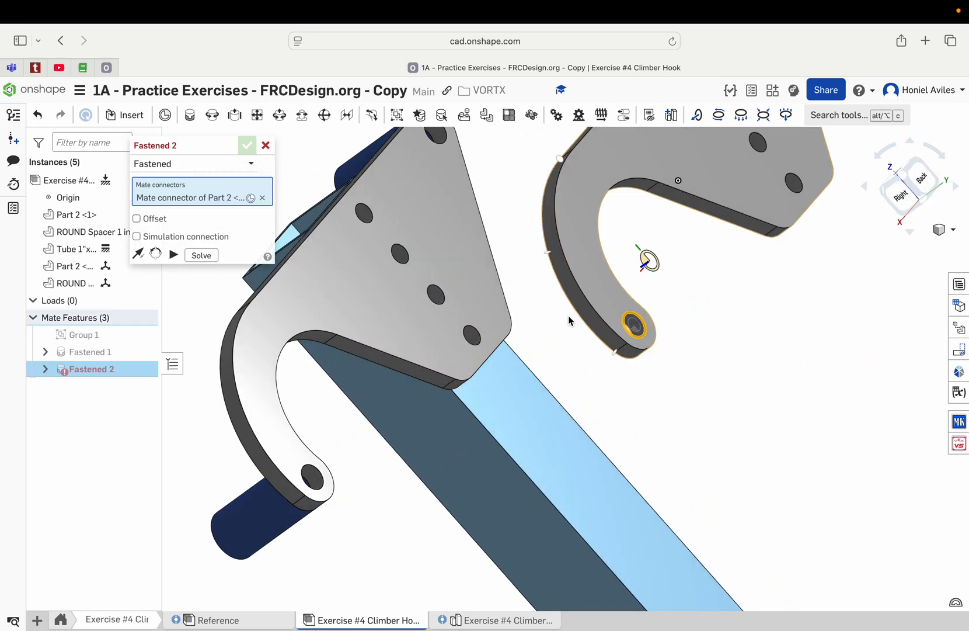
right_drag(542, 323, 642, 288)
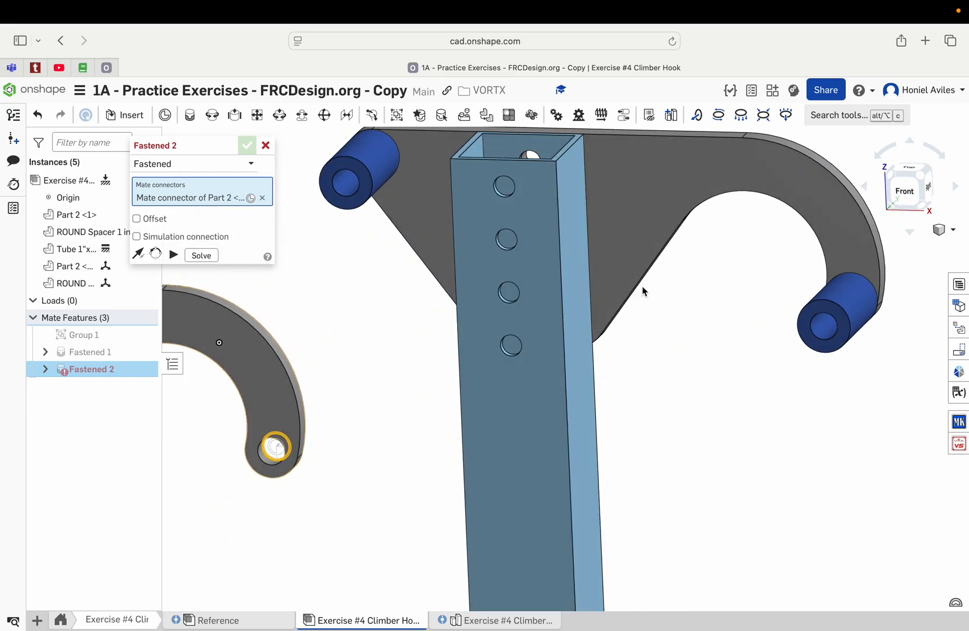
click(825, 312)
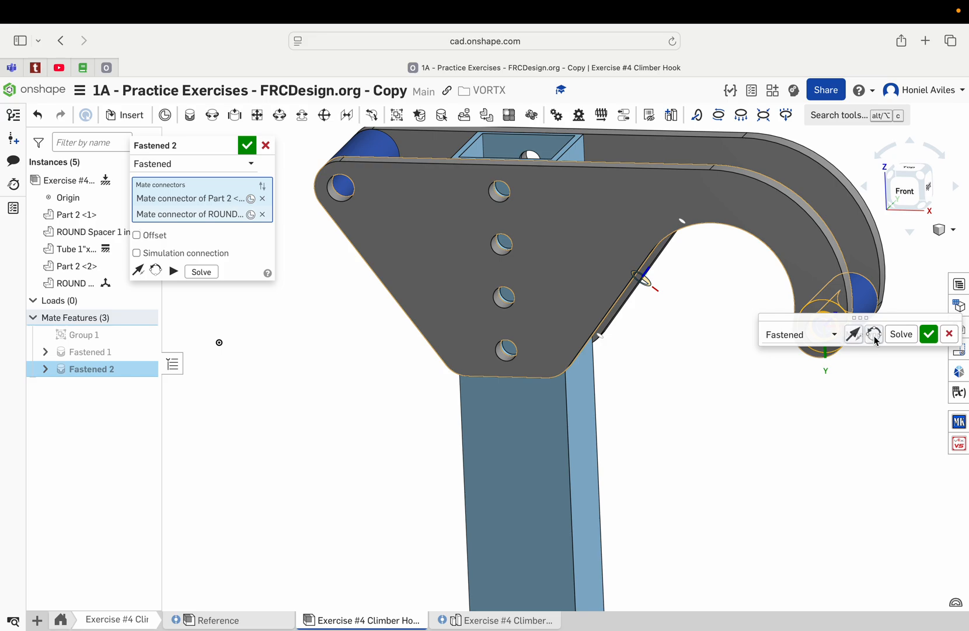
click(927, 337)
key(f)
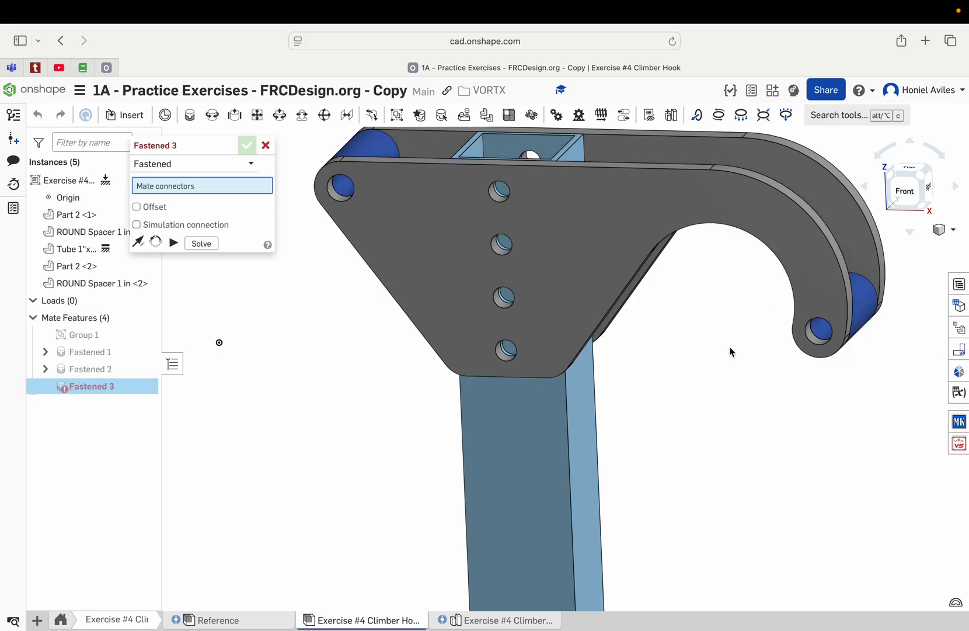
right_drag(730, 352, 686, 367)
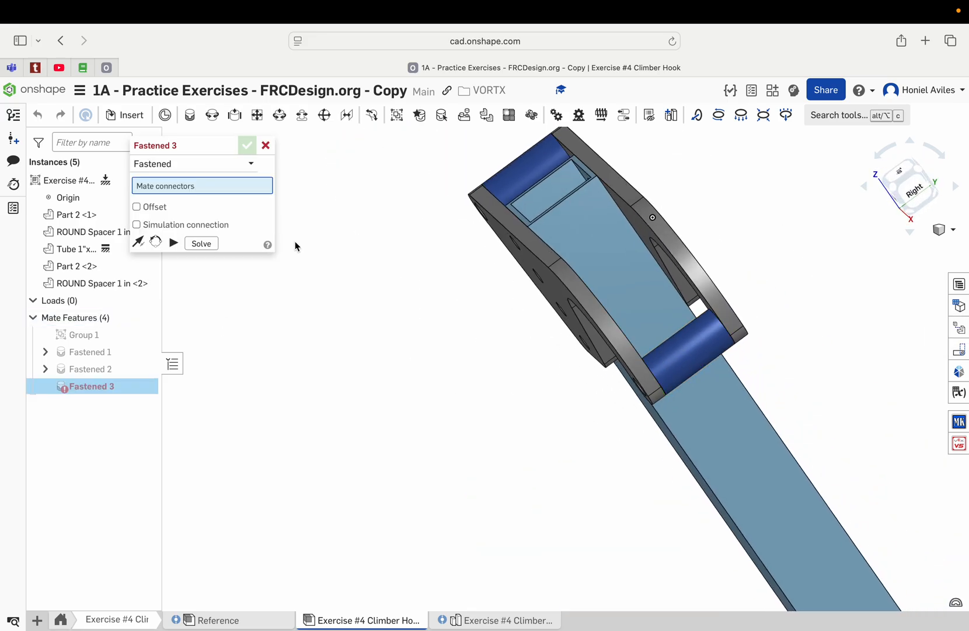
click(266, 144)
Measure the mass properties of the whole Exercise #4 Climber Hook assembly
scroll(489, 360, down, 5)
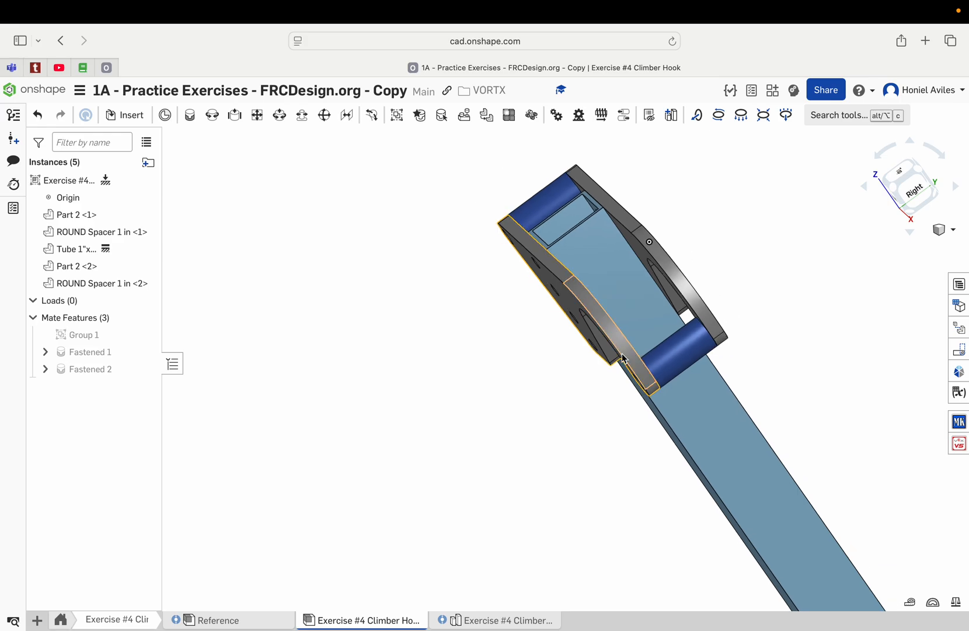
right_drag(486, 360, 512, 351)
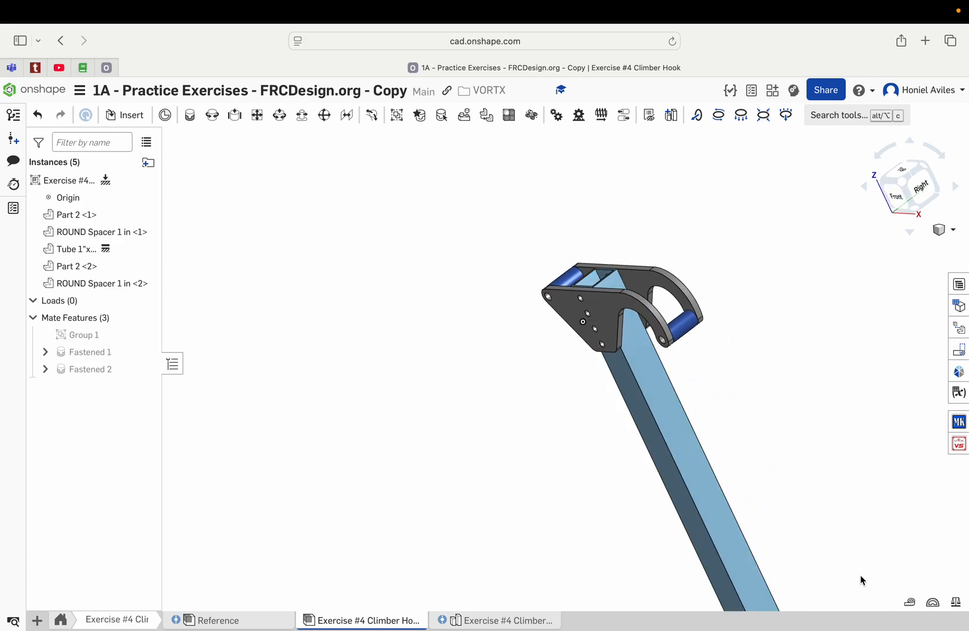
click(956, 603)
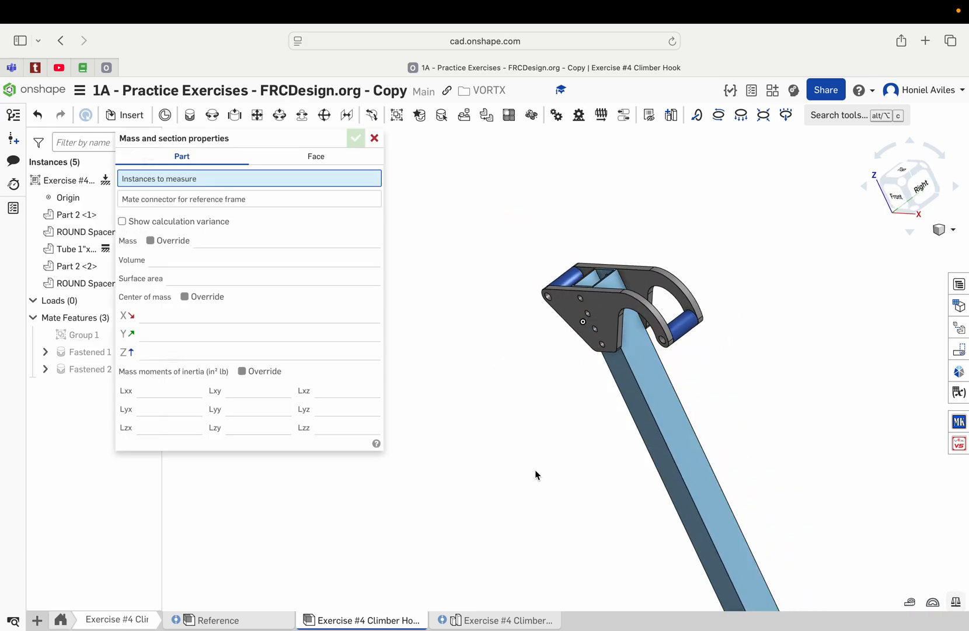
click(55, 184)
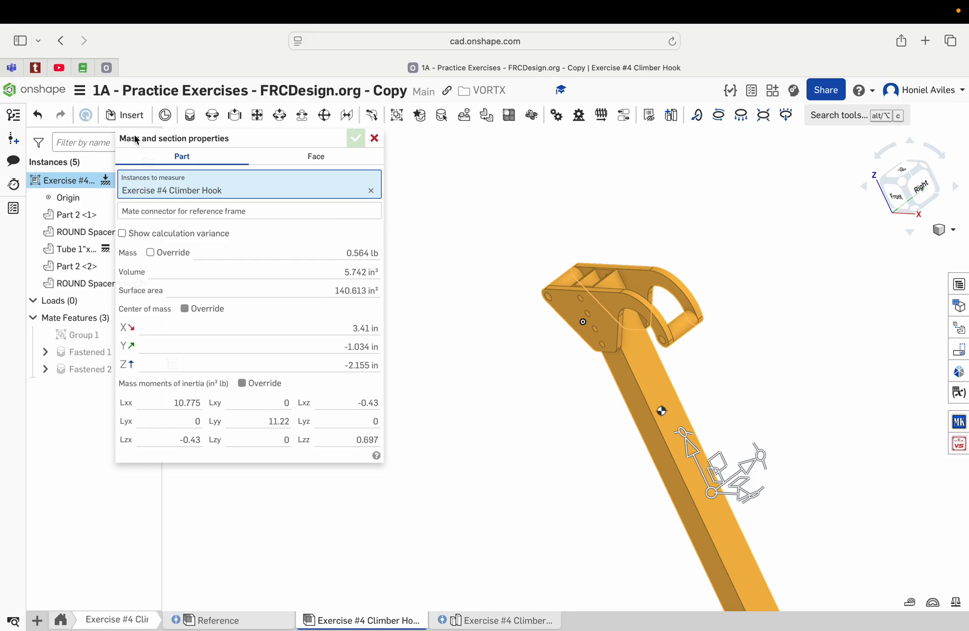
click(374, 139)
Measure the mass properties of the whole Reference assembly for comparison
click(250, 622)
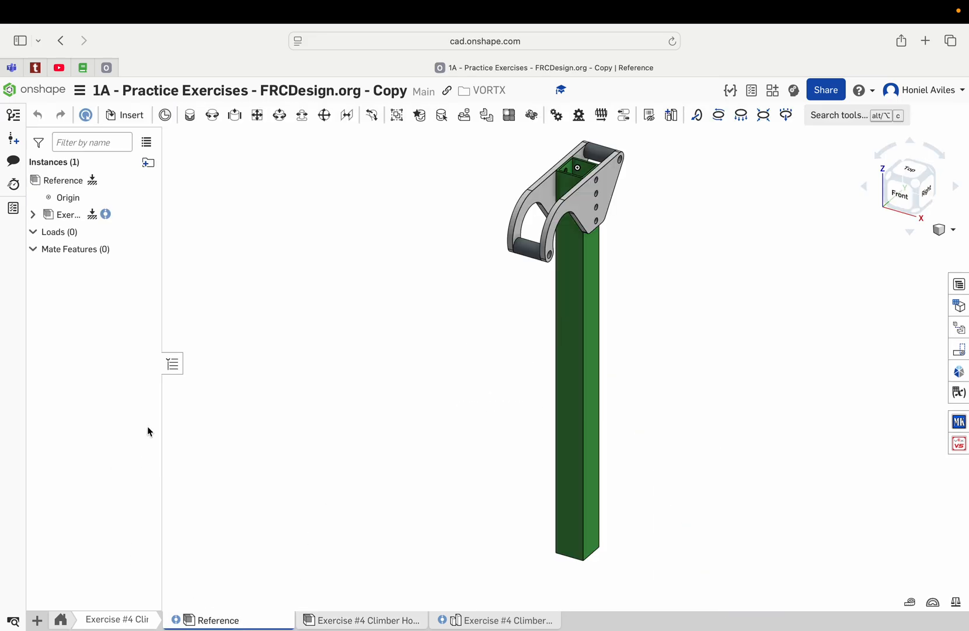
click(934, 601)
click(67, 186)
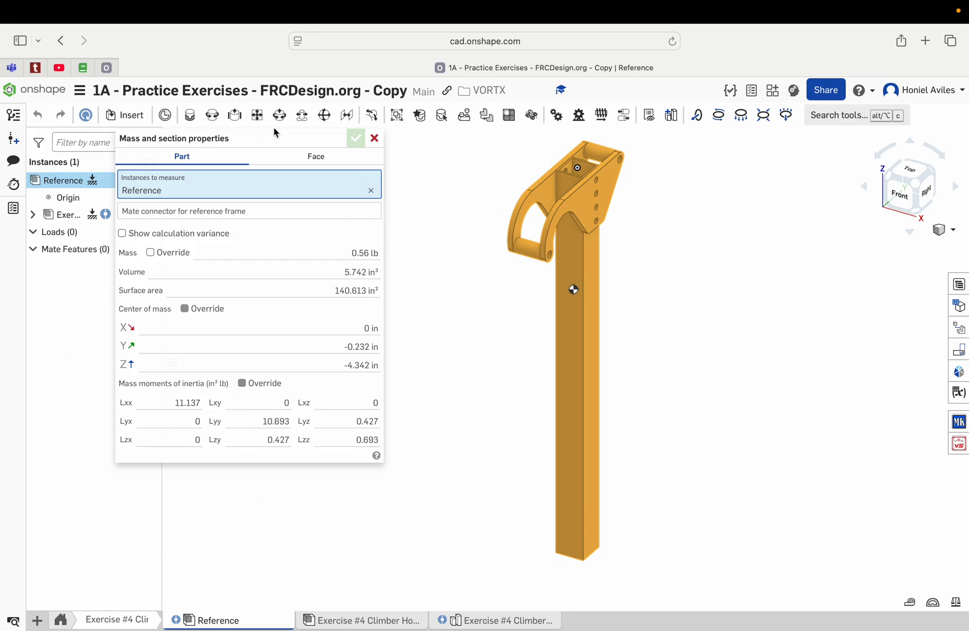
click(375, 140)
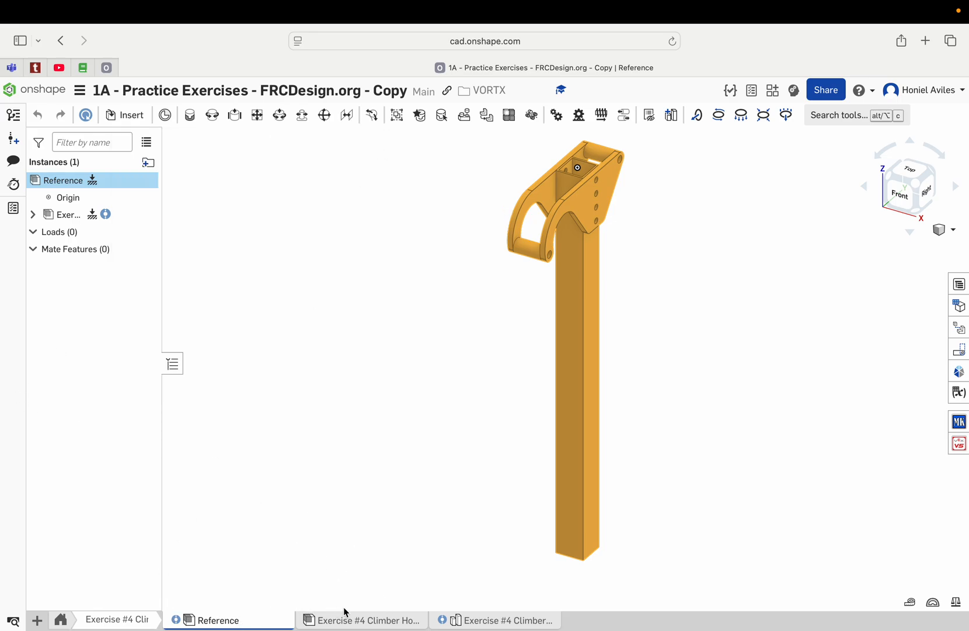
In the Exercise #4 Climber Hook part studio, rename Sketch 2 as Hook
click(362, 620)
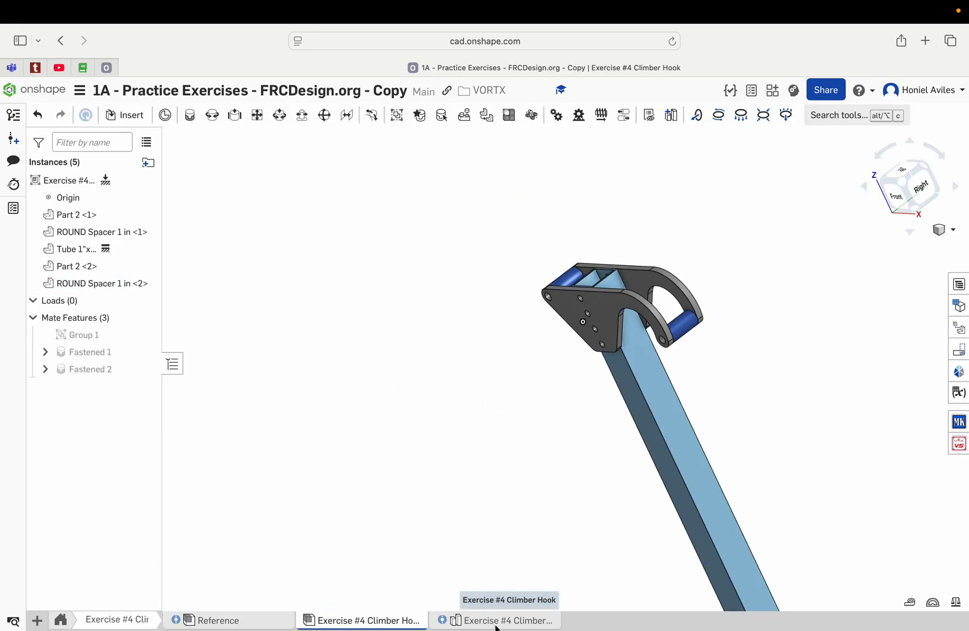
right_click(496, 626)
click(378, 567)
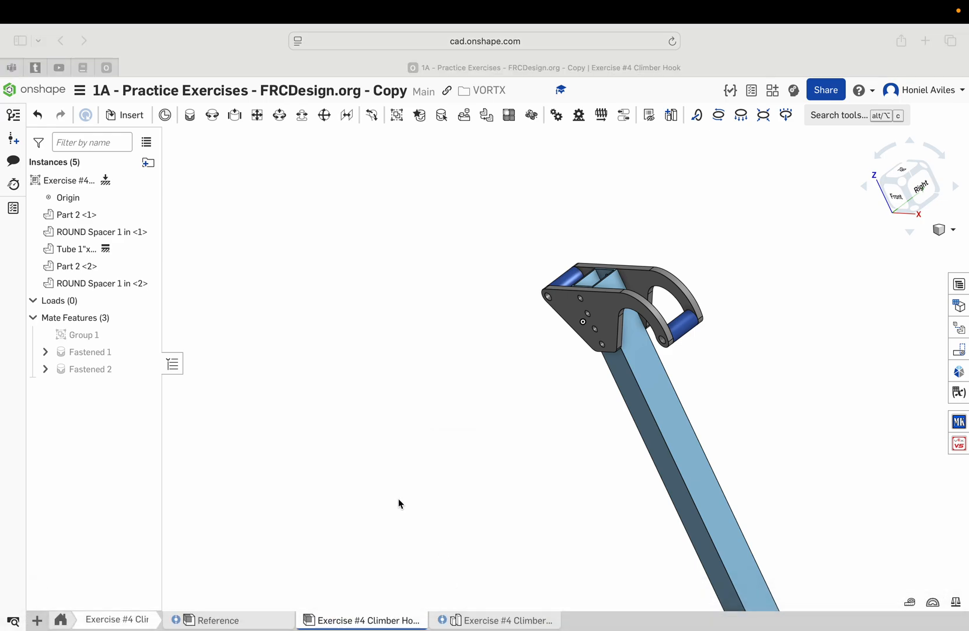
click(496, 621)
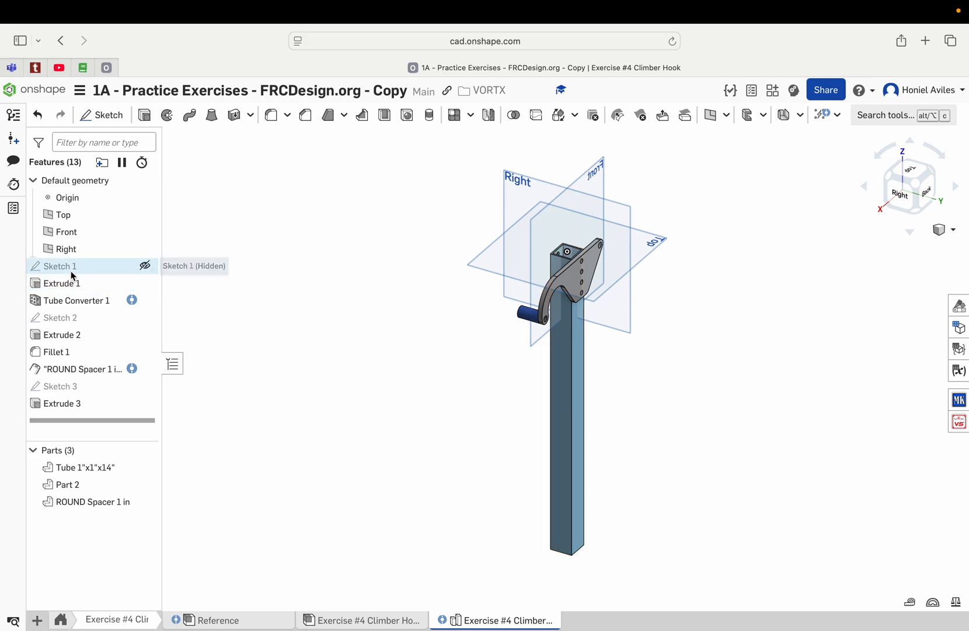
right_click(71, 316)
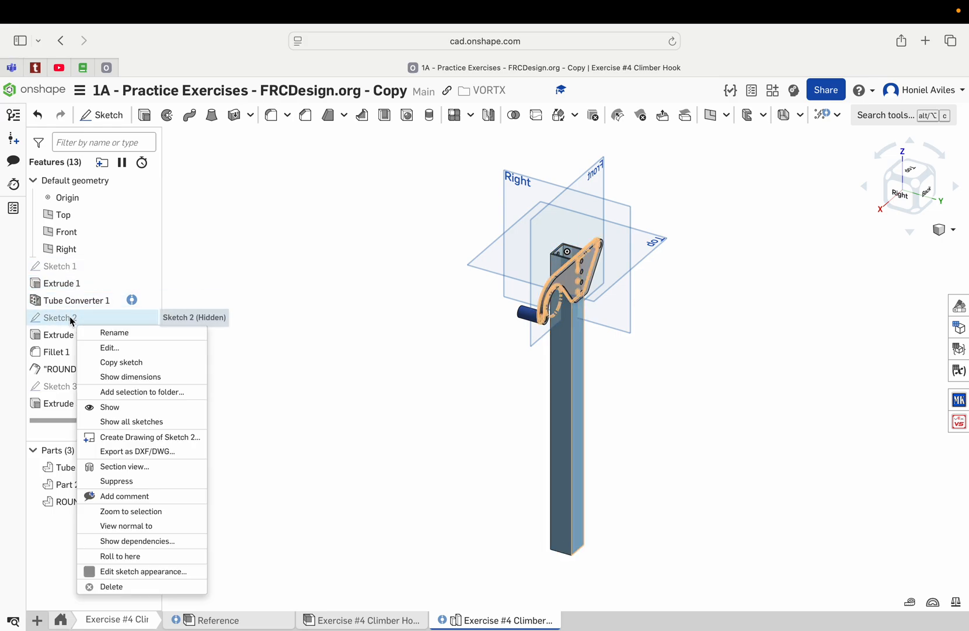
click(123, 332)
text(HO)
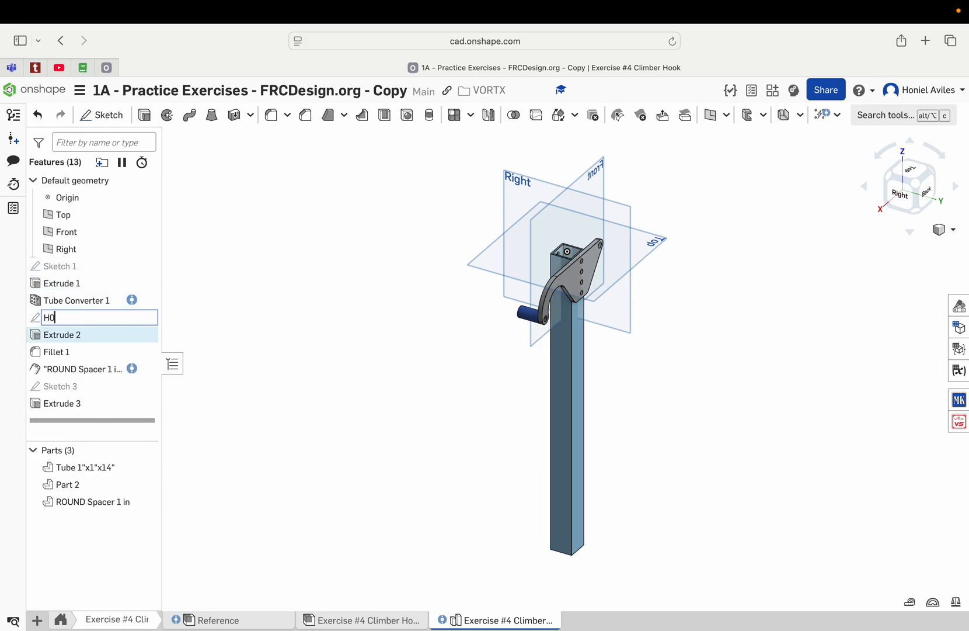
key(Return)
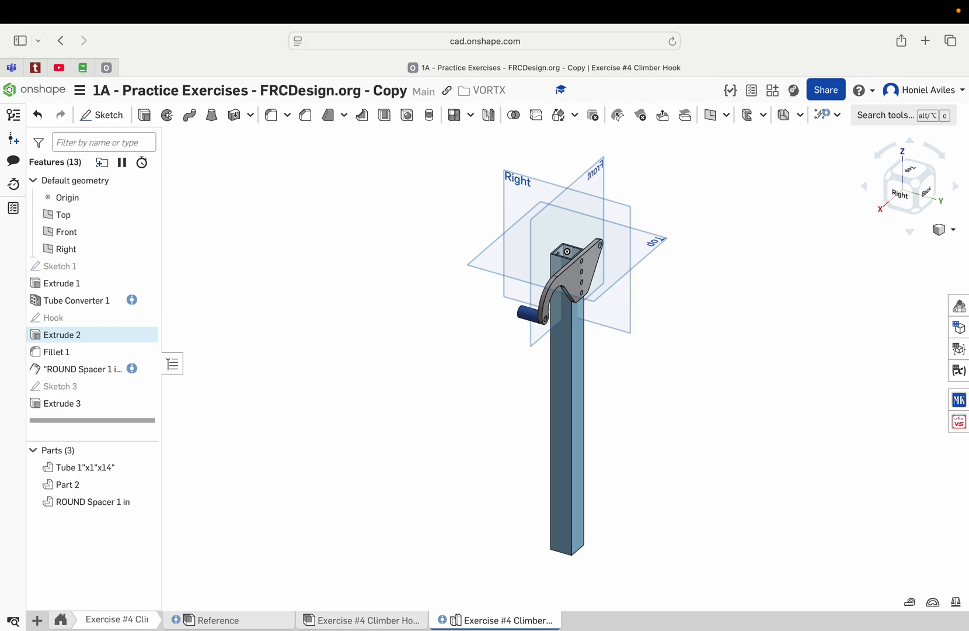
Open the Hook sketch for editing, view it straight on from the back and show its constraints
right_click(74, 327)
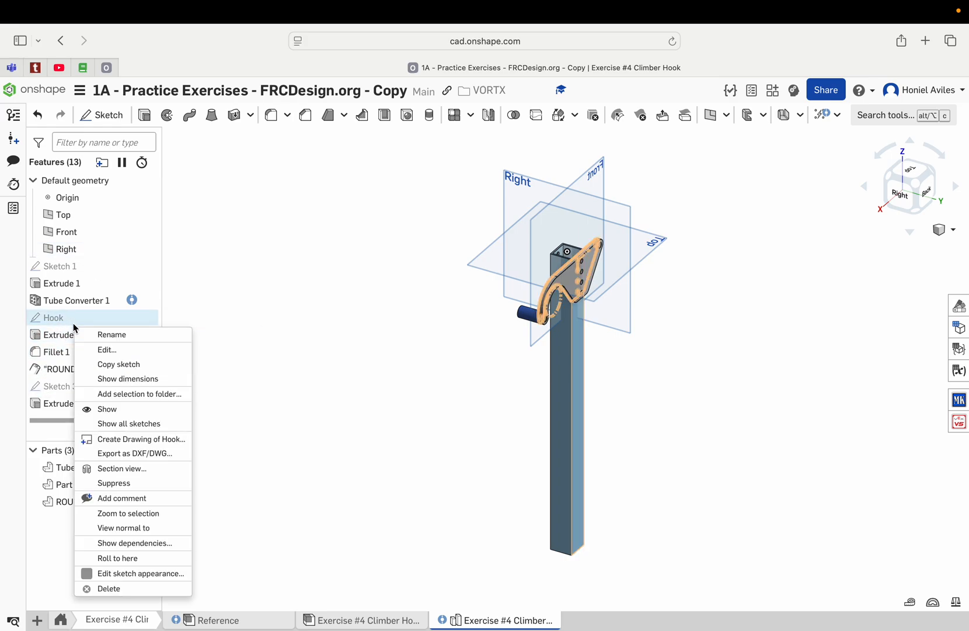
click(104, 349)
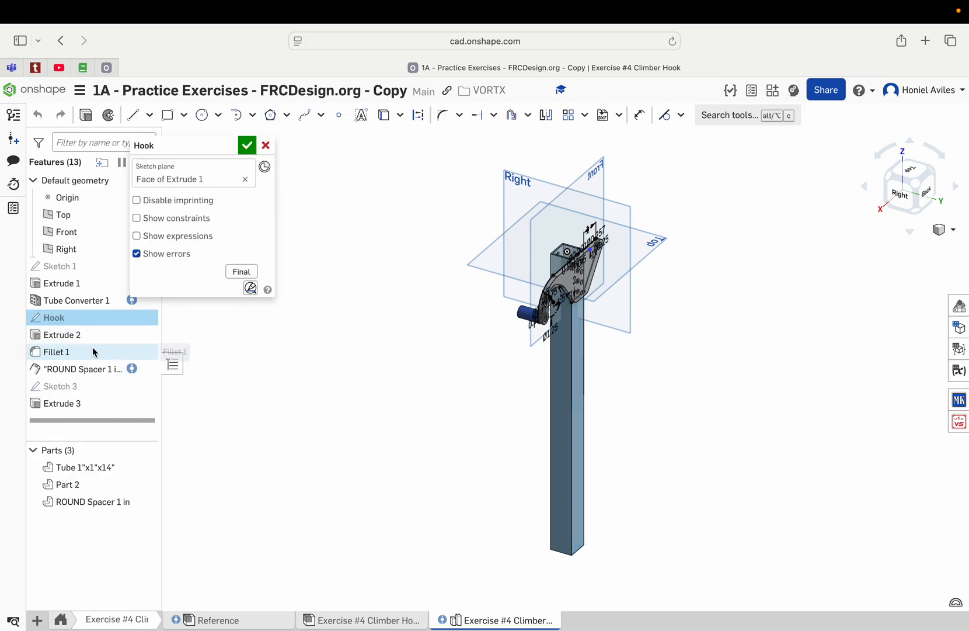
click(924, 188)
scroll(581, 213, up, 5)
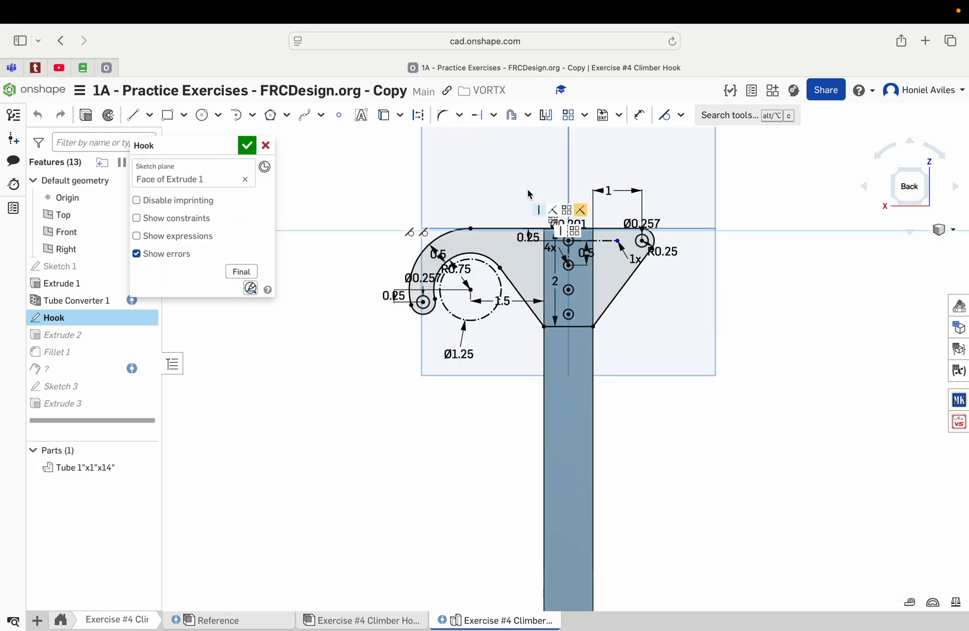
scroll(534, 228, down, 1)
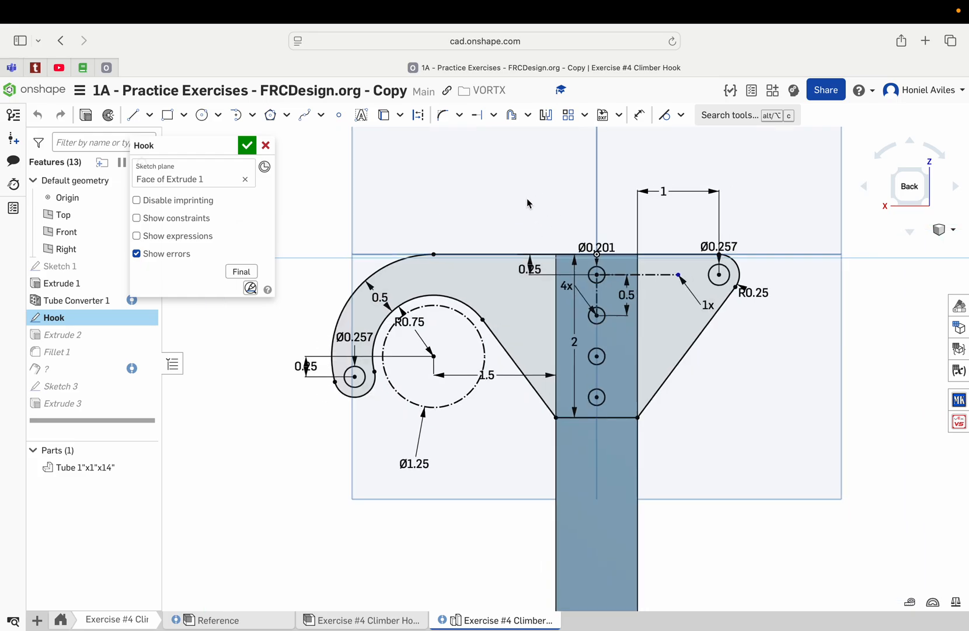
click(136, 218)
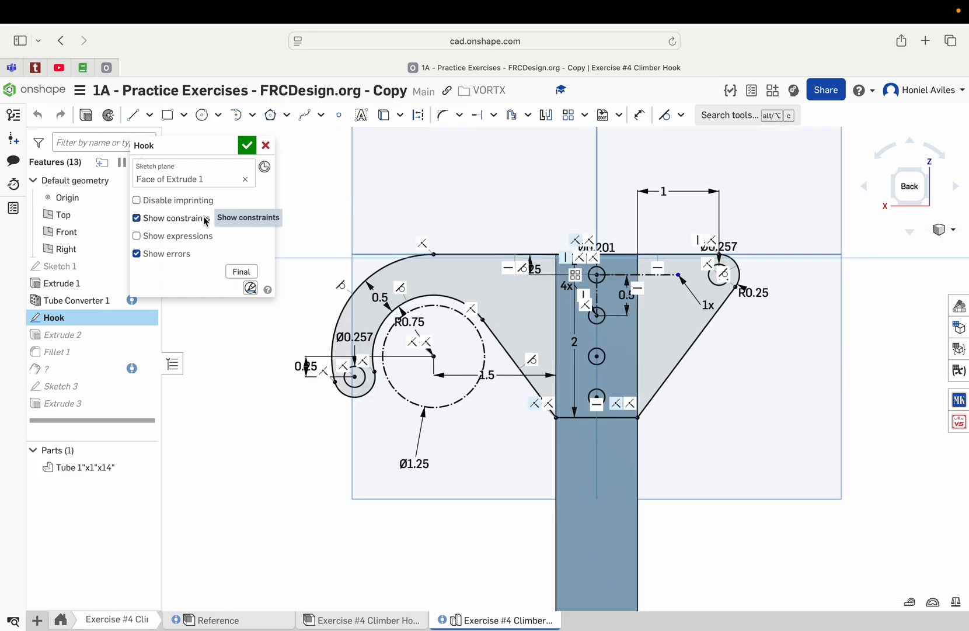